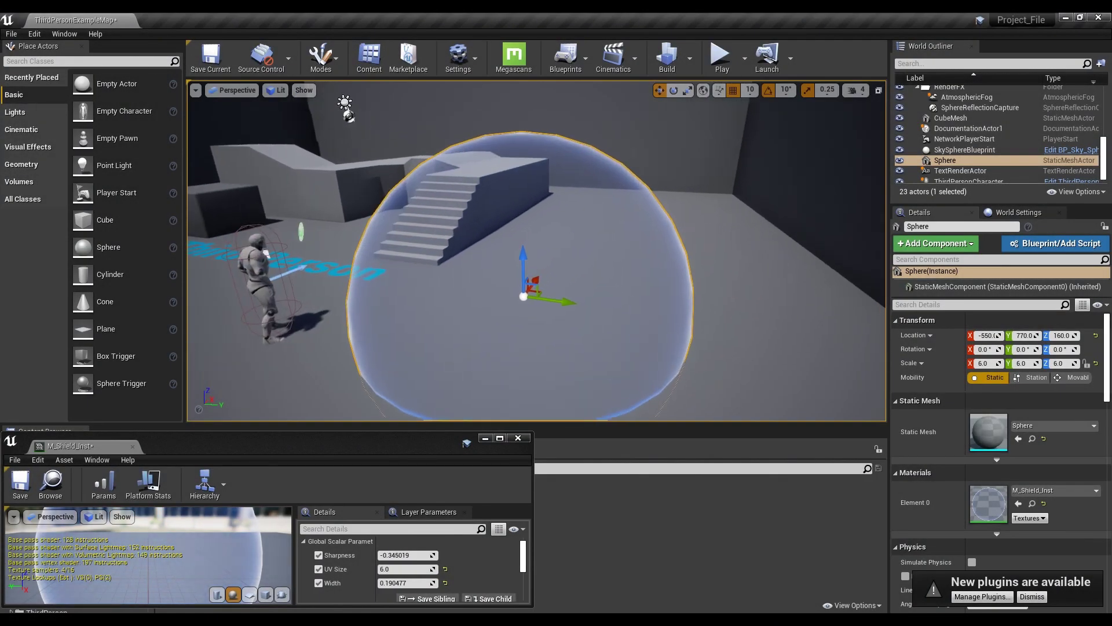
# Vary the Width parameter of M_Shield_Inst between about 0.10 and 0.17 and examine its effect on the shield sphere
pyautogui.moveTo(537, 251); pyautogui.dragTo(537, 274, button='right')
pyautogui.moveTo(406, 583)
pyautogui.mouseDown()
pyautogui.moveTo(428, 583)
pyautogui.moveTo(394, 583)
pyautogui.moveTo(406, 582)
pyautogui.mouseUp()
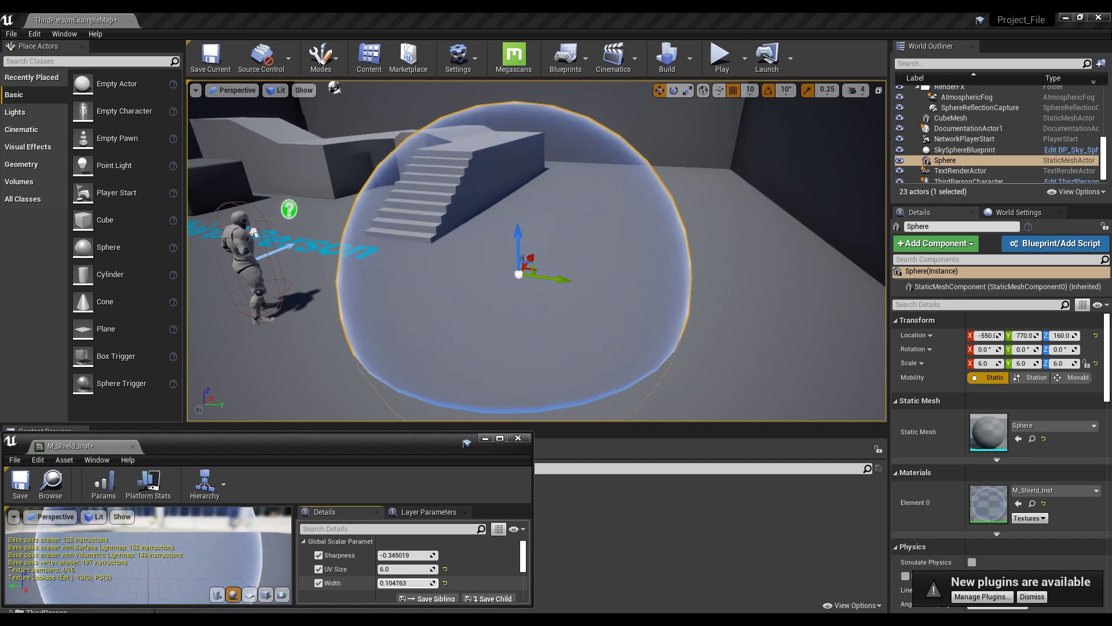
pyautogui.moveTo(384, 583); pyautogui.dragTo(388, 583)
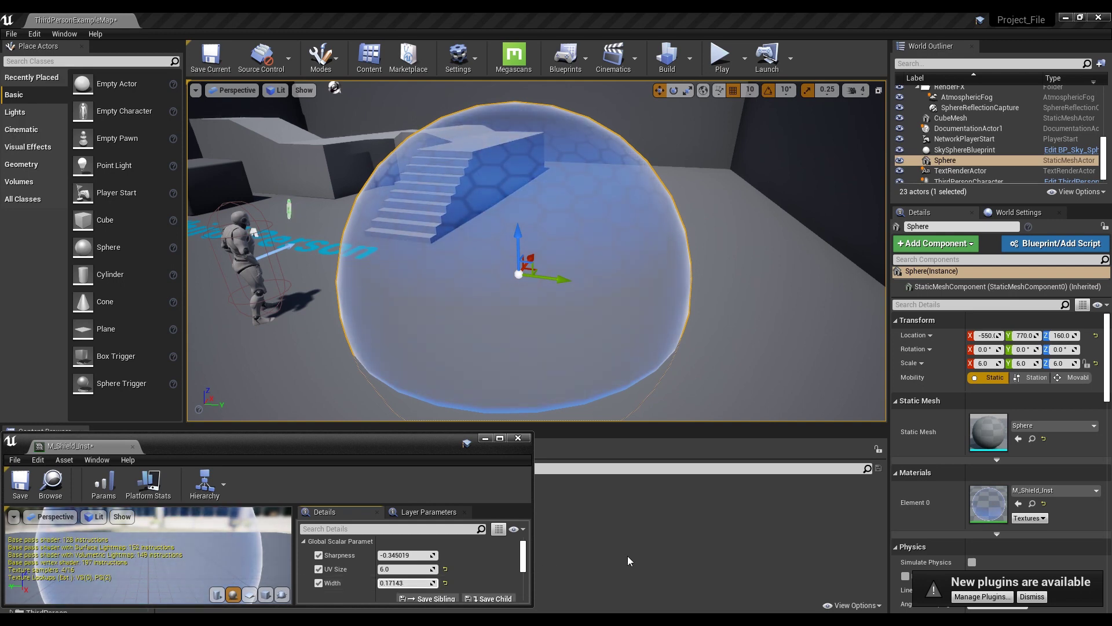
pyautogui.moveTo(603, 325); pyautogui.dragTo(614, 361, button='right')
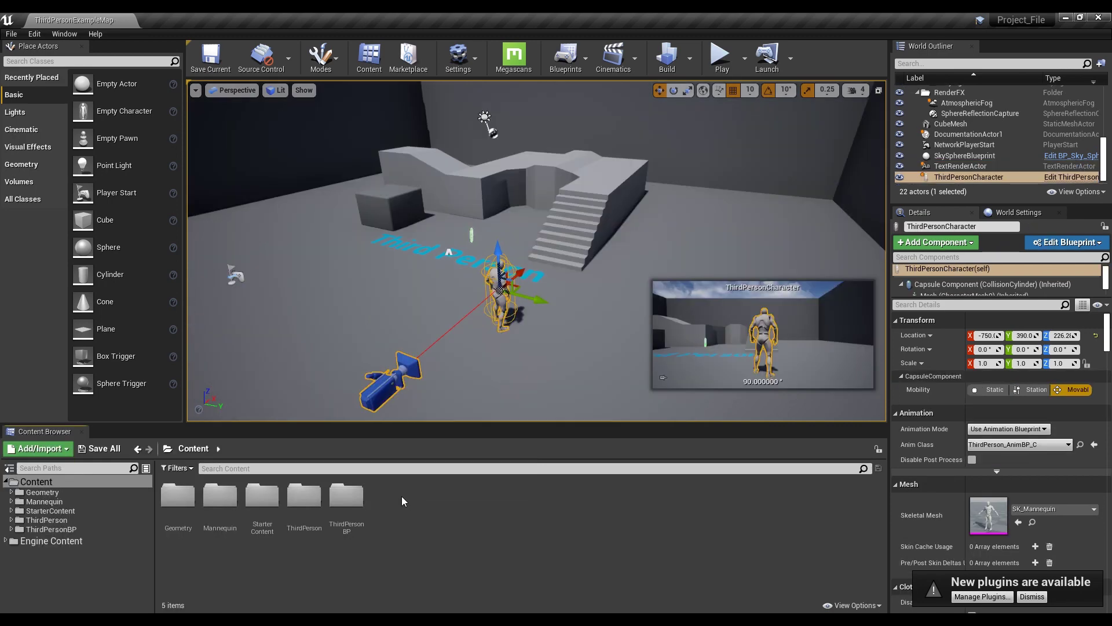
# Create a new material named M_Shield in the Content folder
pyautogui.rightClick(401, 496)
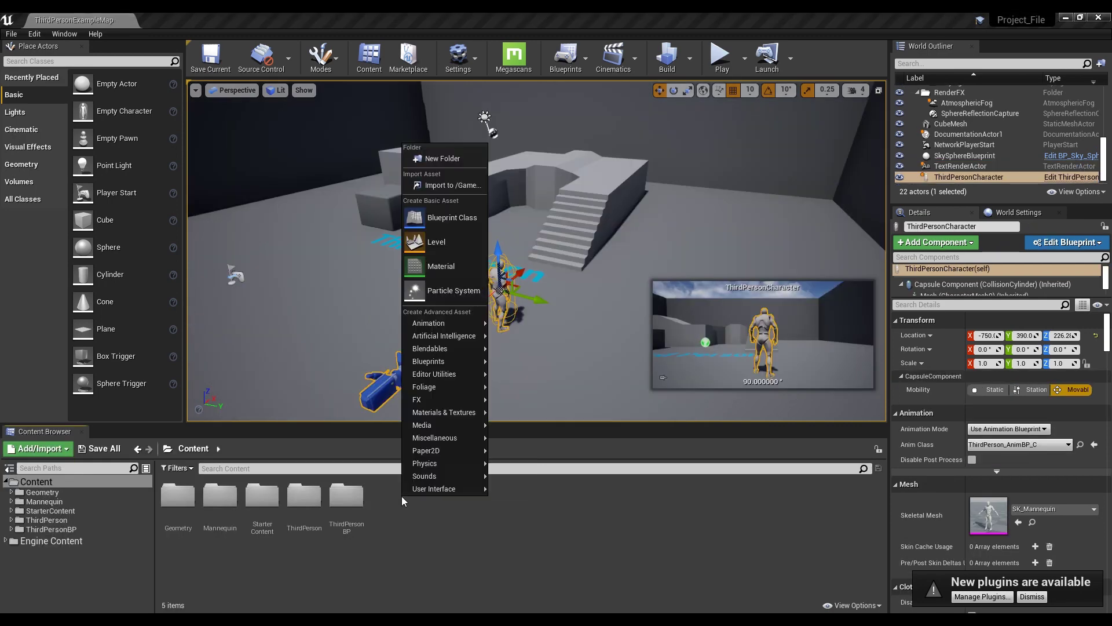
pyautogui.click(451, 265)
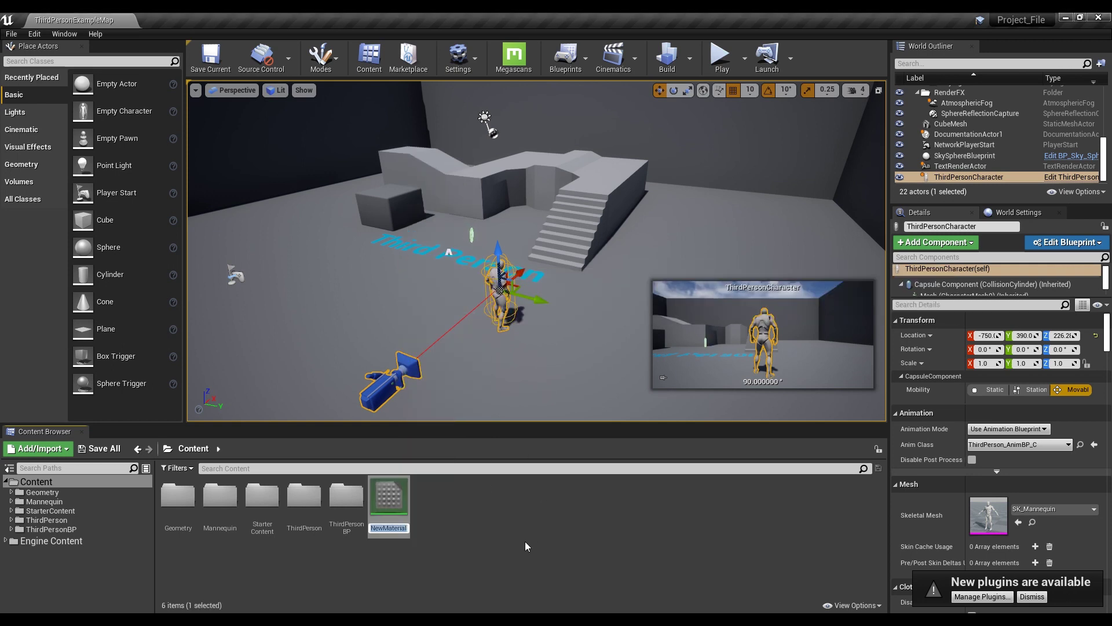
pyautogui.write('M_Shield')
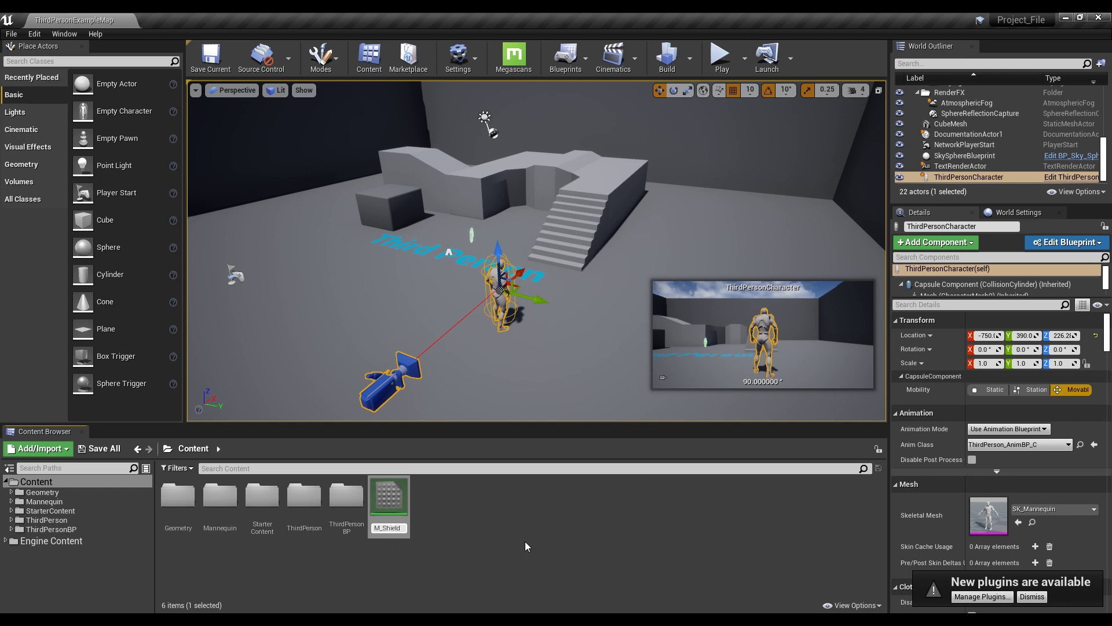
pyautogui.press('Return')
# Open M_Shield in a maximized material editor and set its blend mode to Translucent
pyautogui.doubleClick(384, 510)
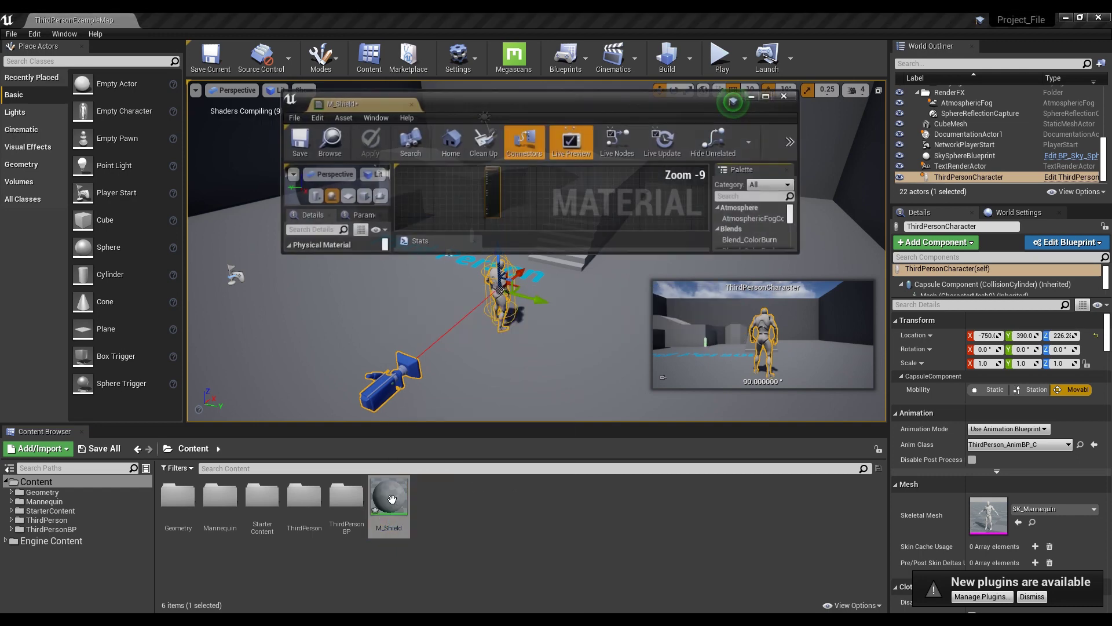
pyautogui.moveTo(631, 99); pyautogui.dragTo(540, 178)
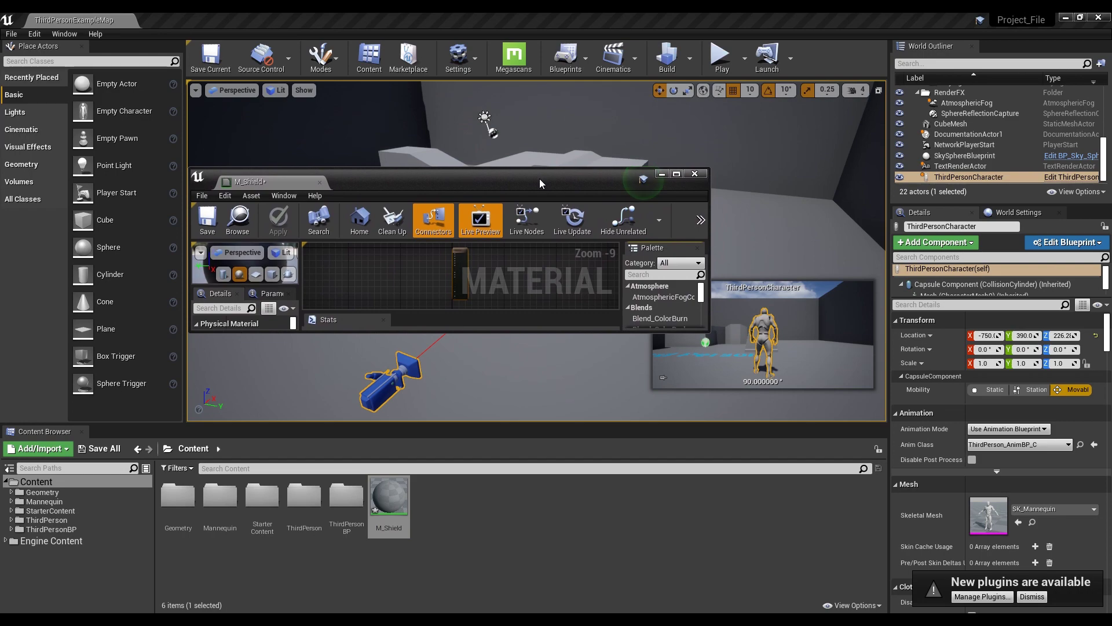
pyautogui.click(676, 174)
pyautogui.scroll(5, 512, 269)
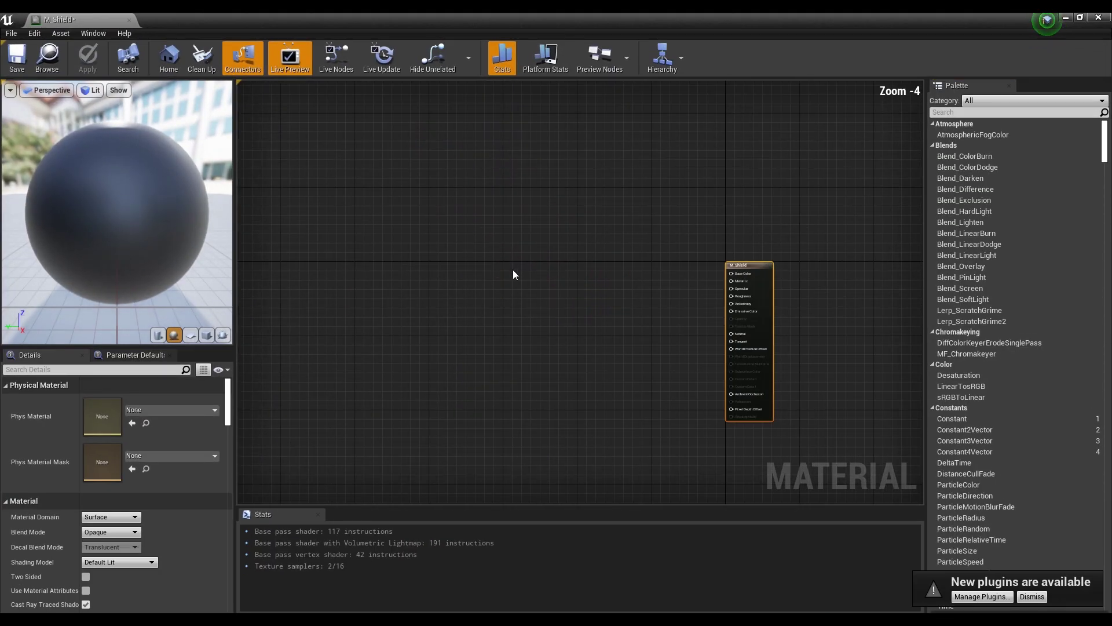
pyautogui.scroll(4, 513, 273)
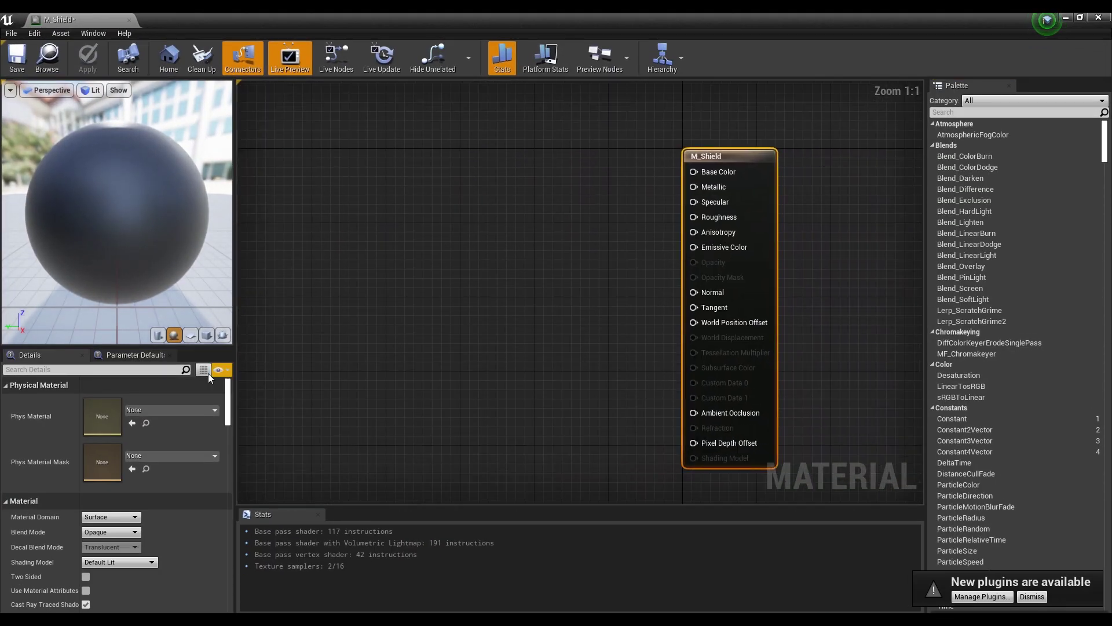
pyautogui.click(126, 533)
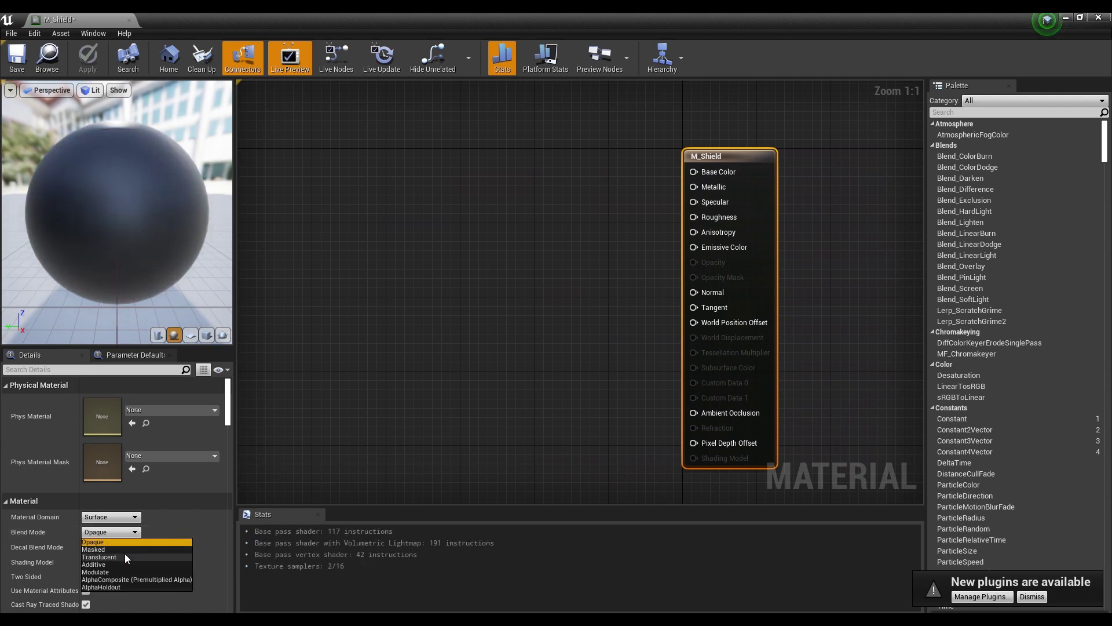
pyautogui.click(125, 557)
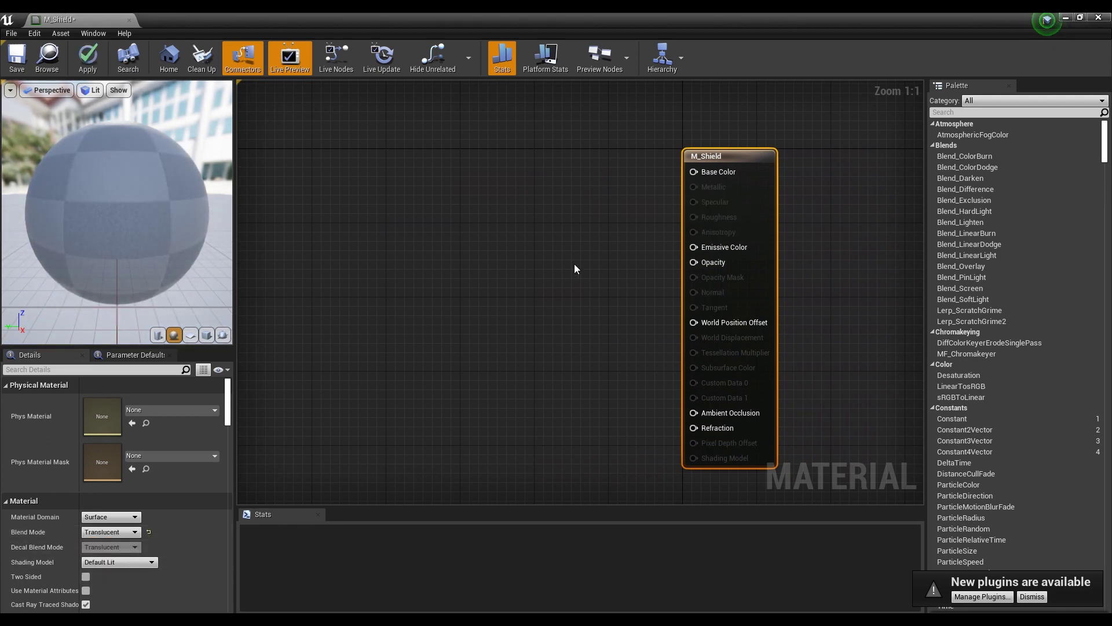
# Add two Constant3Vector nodes to the graph, stacked one above the other to the left of the M_Shield node
pyautogui.click(498, 235)
pyautogui.moveTo(497, 235); pyautogui.dragTo(493, 264, button='right')
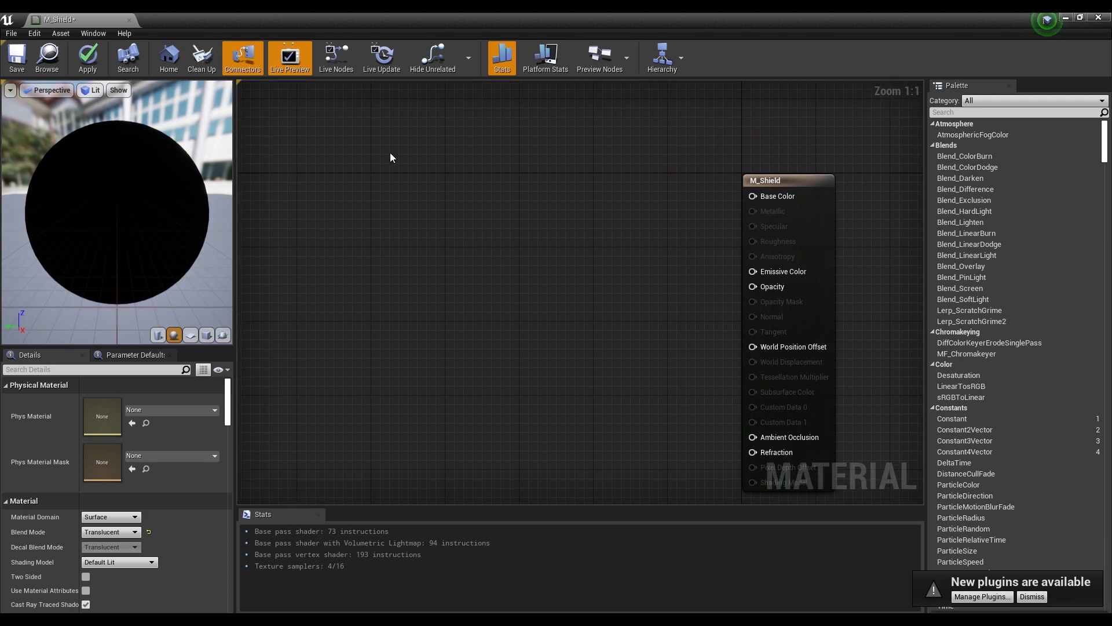
pyautogui.click(408, 125)
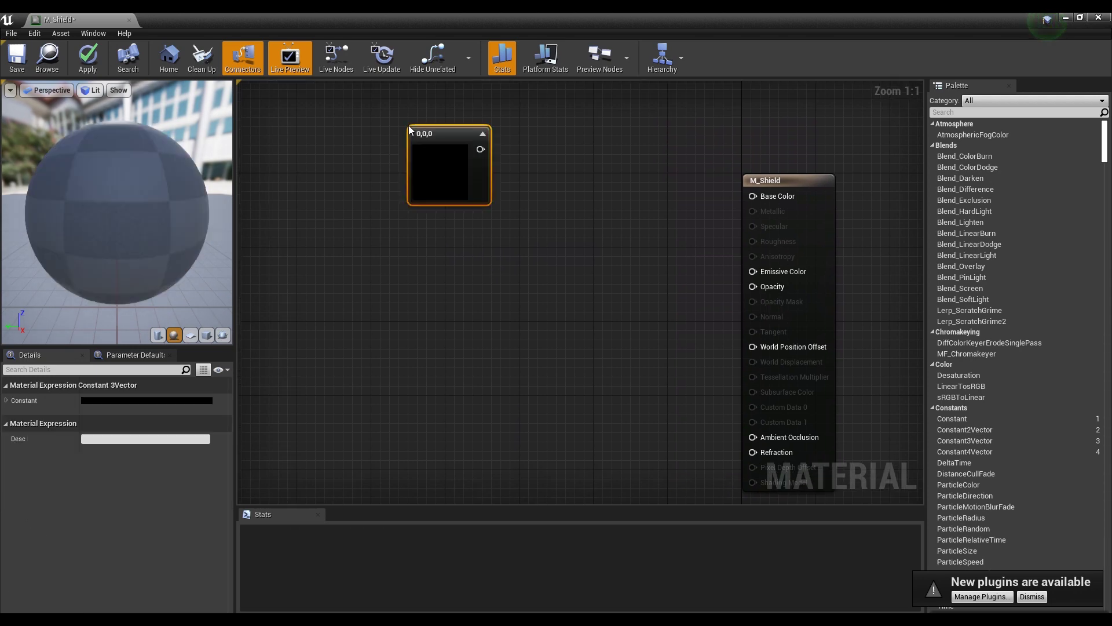
pyautogui.click(430, 266)
pyautogui.click(416, 238)
pyautogui.moveTo(417, 240); pyautogui.dragTo(409, 233)
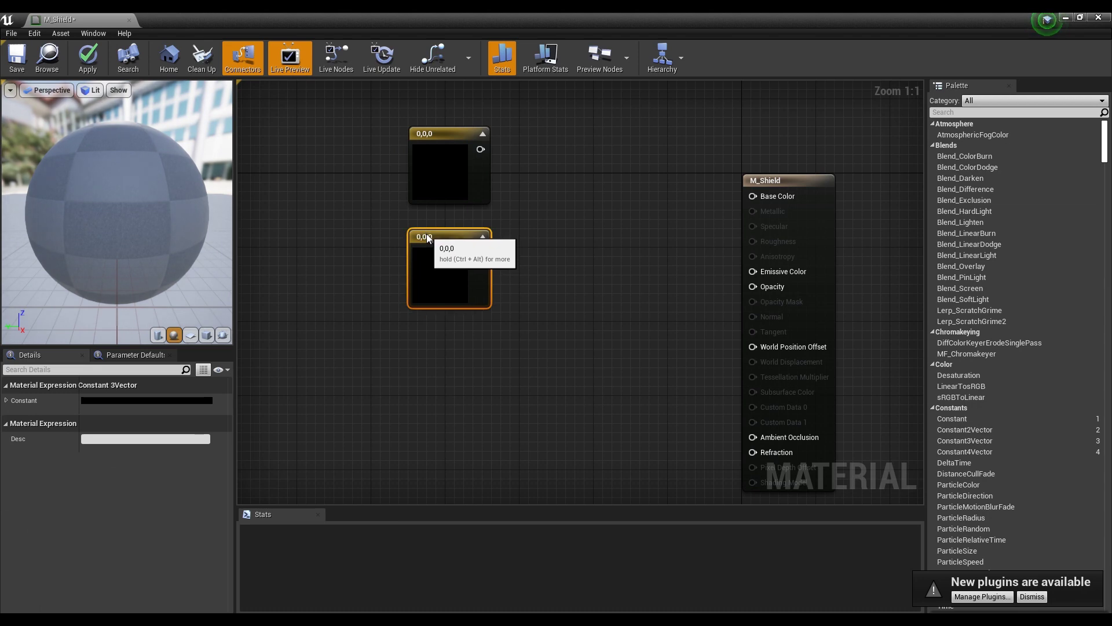
pyautogui.click(560, 206)
pyautogui.moveTo(560, 204); pyautogui.dragTo(591, 284, button='right')
pyautogui.moveTo(591, 283); pyautogui.dragTo(474, 315)
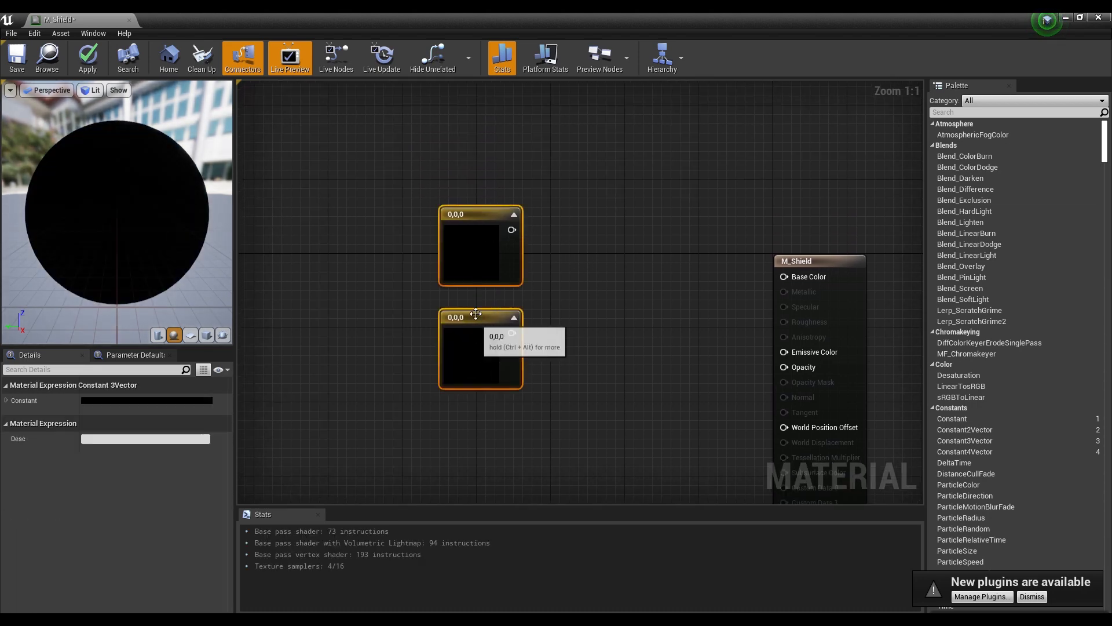
pyautogui.moveTo(462, 275); pyautogui.dragTo(452, 217)
pyautogui.click(583, 218)
# Set the upper Constant3Vector's colour to a blue of about 0.049, 0.283, 0.786
pyautogui.doubleClick(472, 200)
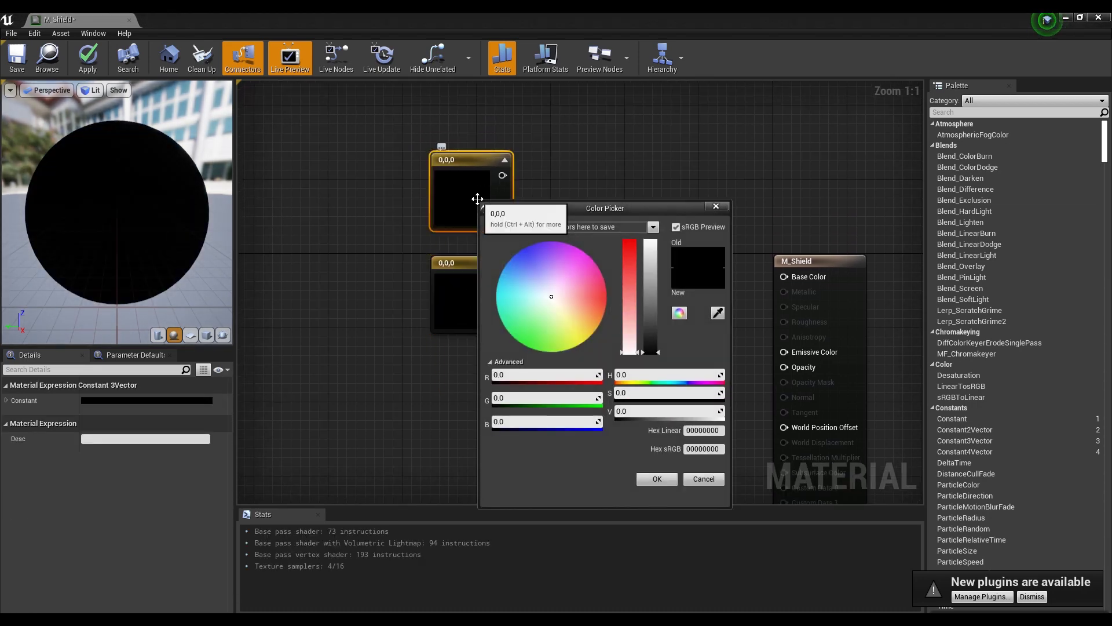
pyautogui.moveTo(551, 300); pyautogui.dragTo(508, 270)
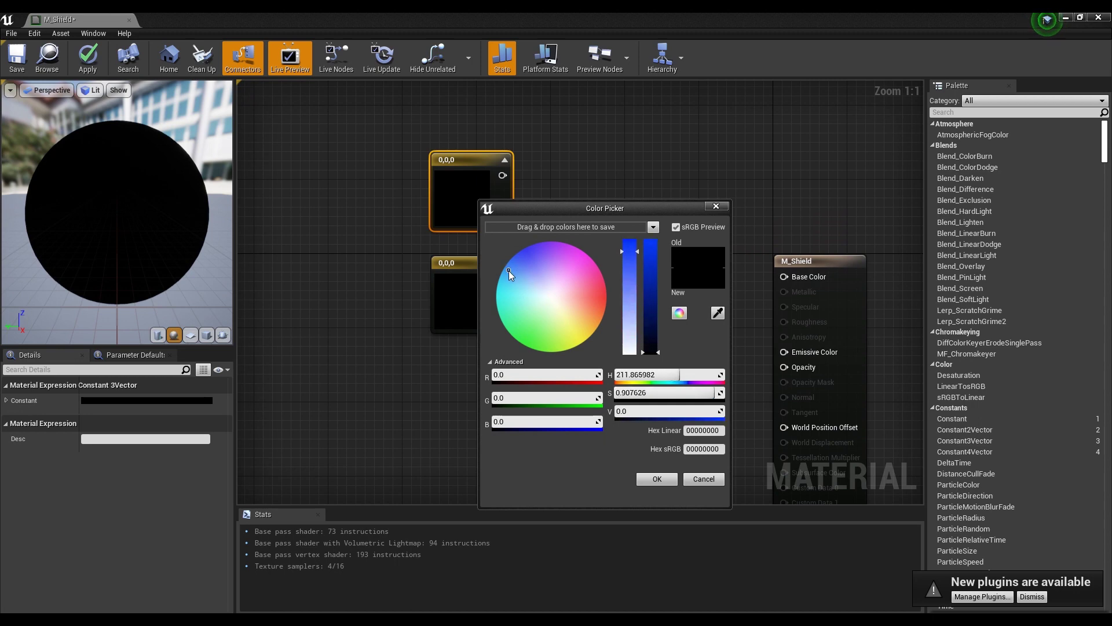
pyautogui.moveTo(651, 287); pyautogui.dragTo(650, 267)
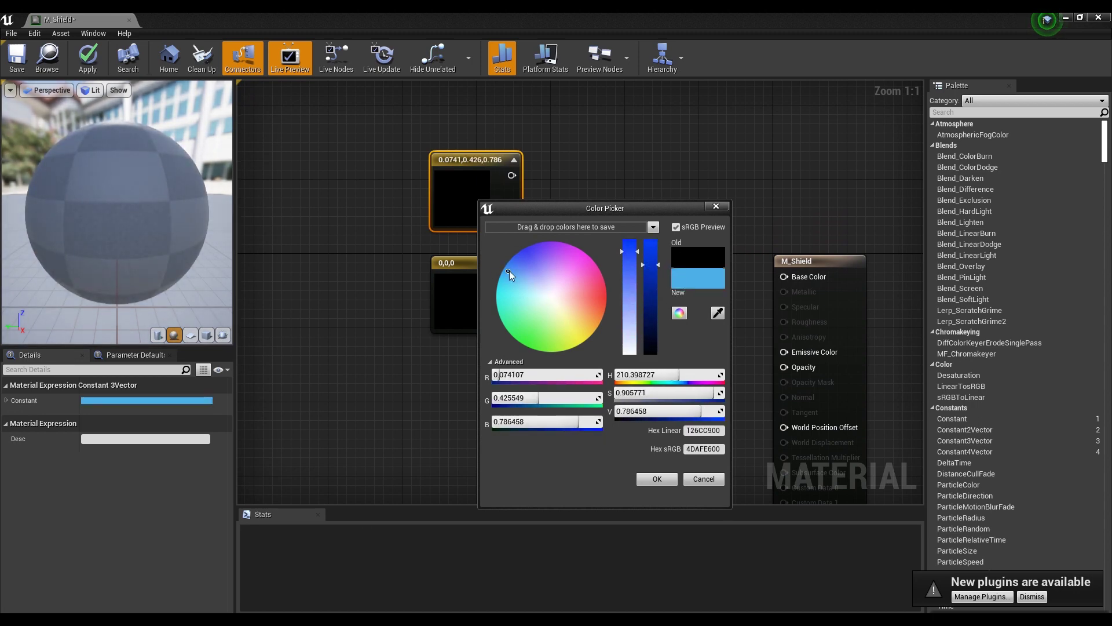
pyautogui.moveTo(510, 270); pyautogui.dragTo(512, 263)
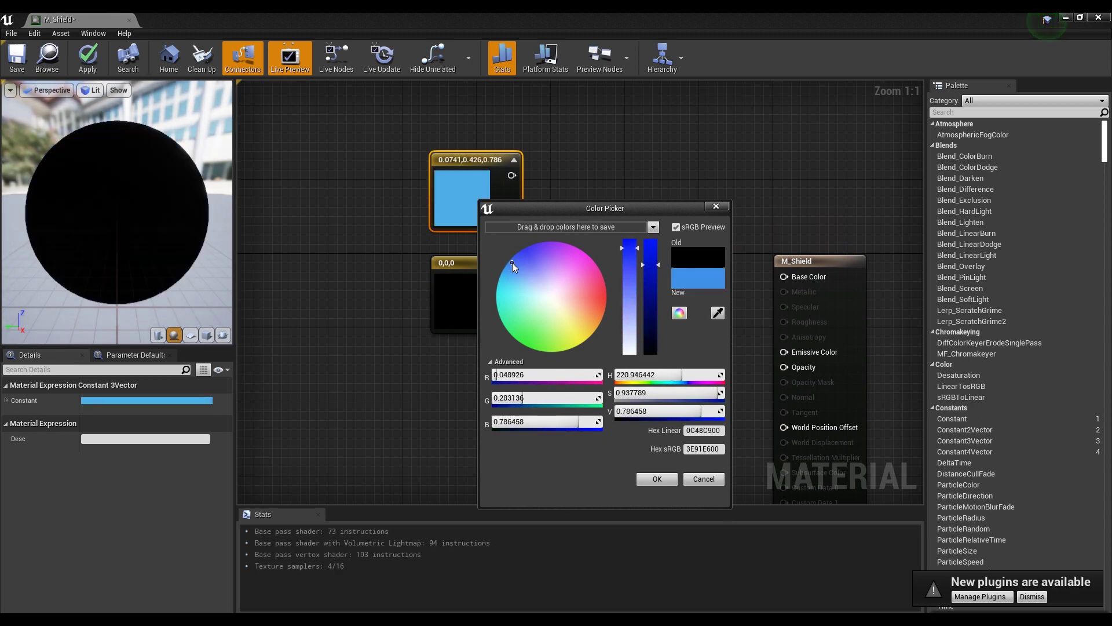
pyautogui.click(669, 481)
# Set the lower Constant3Vector's colour to white (1, 1, 1)
pyautogui.click(480, 309)
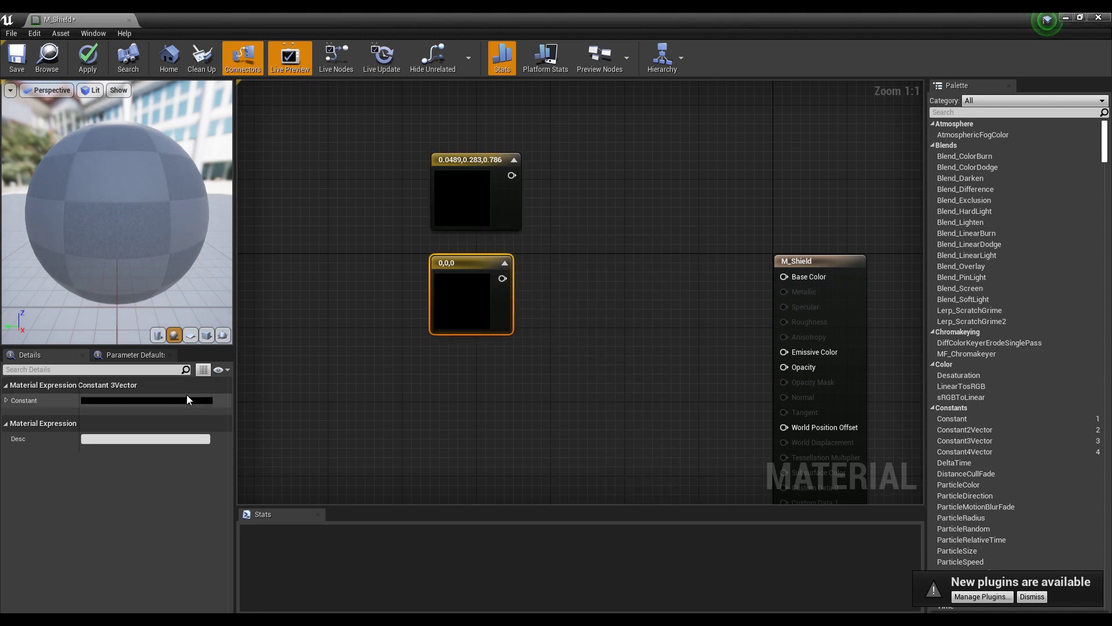
pyautogui.click(185, 400)
pyautogui.click(361, 351)
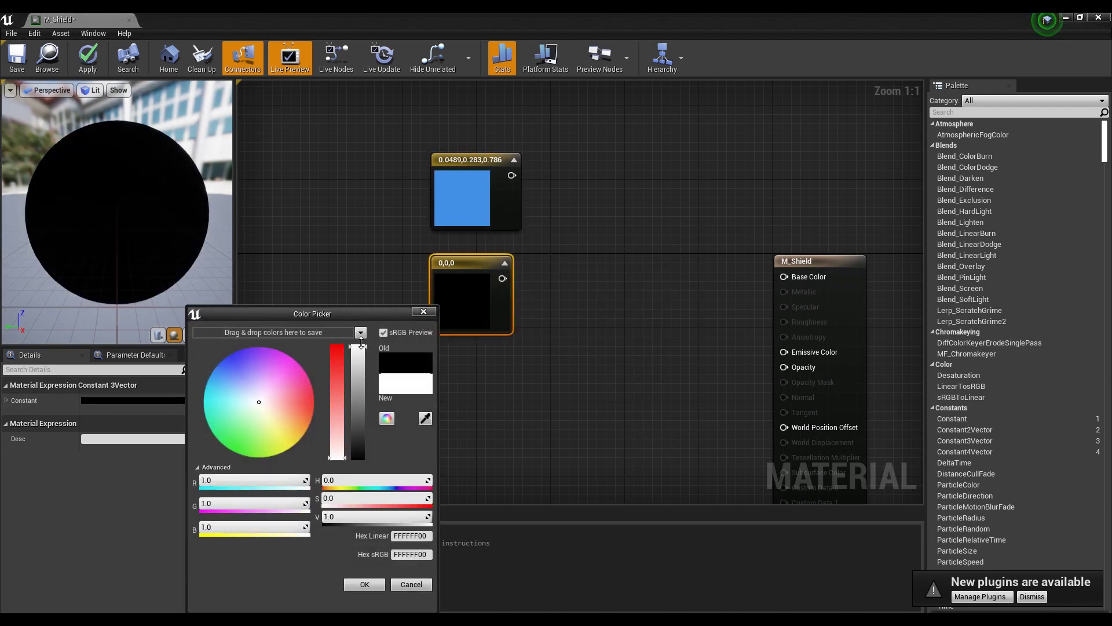
pyautogui.click(364, 584)
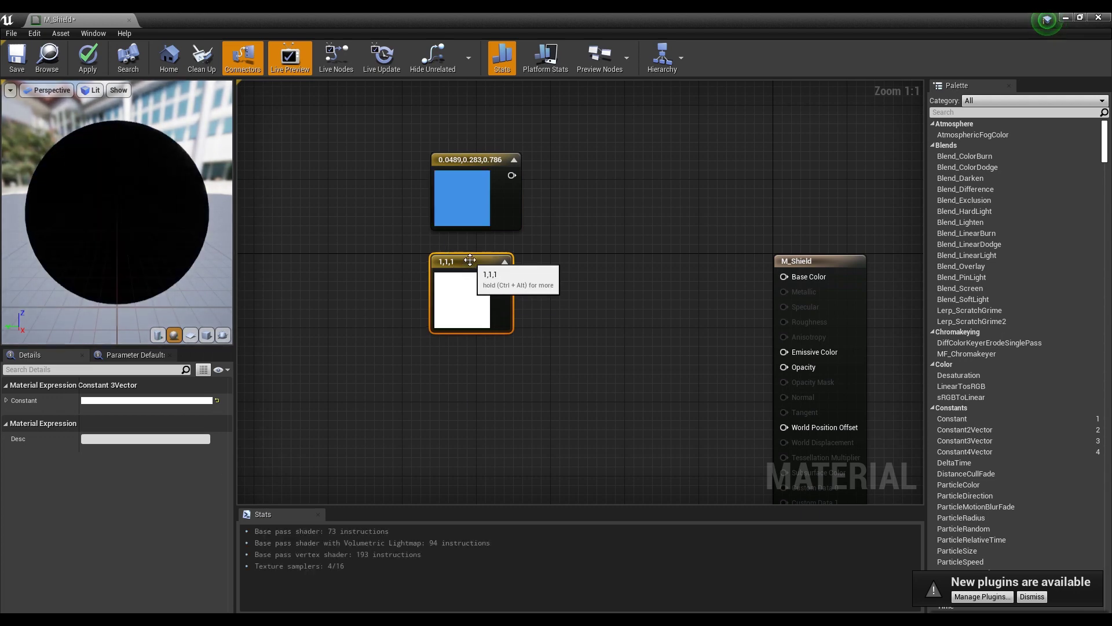
# Move the blue and white colour constants together higher up in the graph
pyautogui.moveTo(530, 251); pyautogui.dragTo(429, 278)
pyautogui.moveTo(458, 216); pyautogui.dragTo(450, 169)
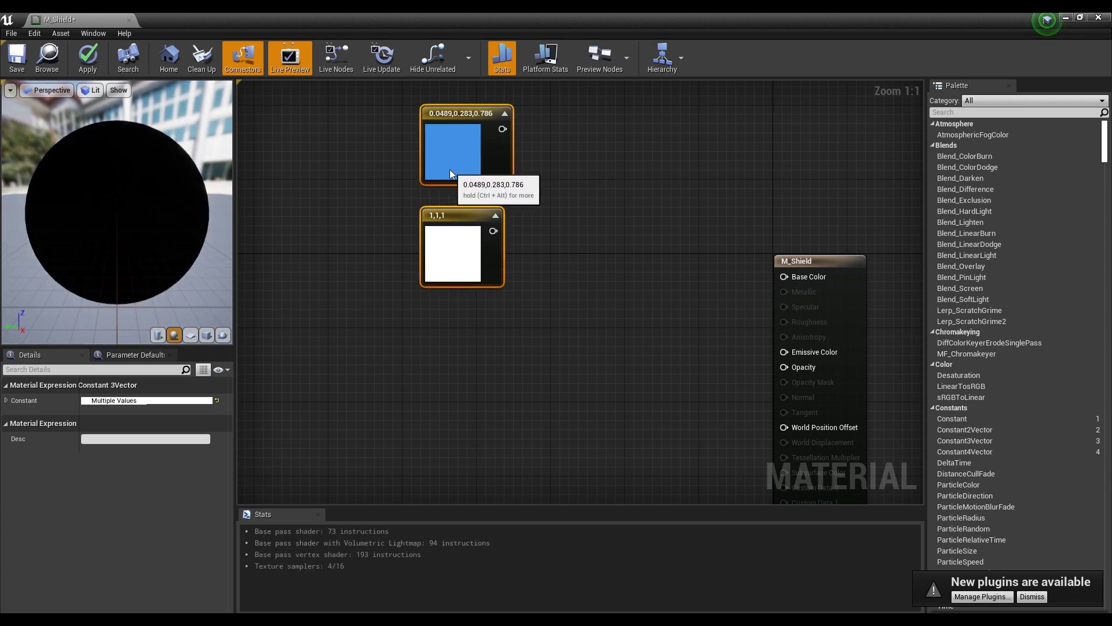
pyautogui.click(552, 216)
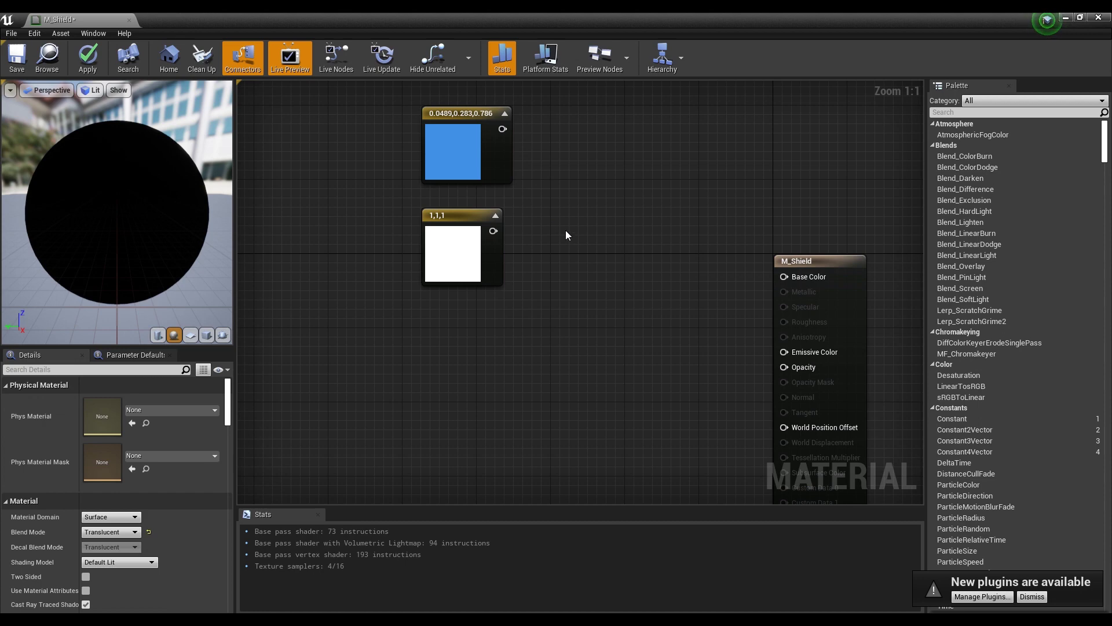
# Add a Fresnel node and place it directly below the white colour constant
pyautogui.moveTo(565, 236); pyautogui.dragTo(630, 215, button='right')
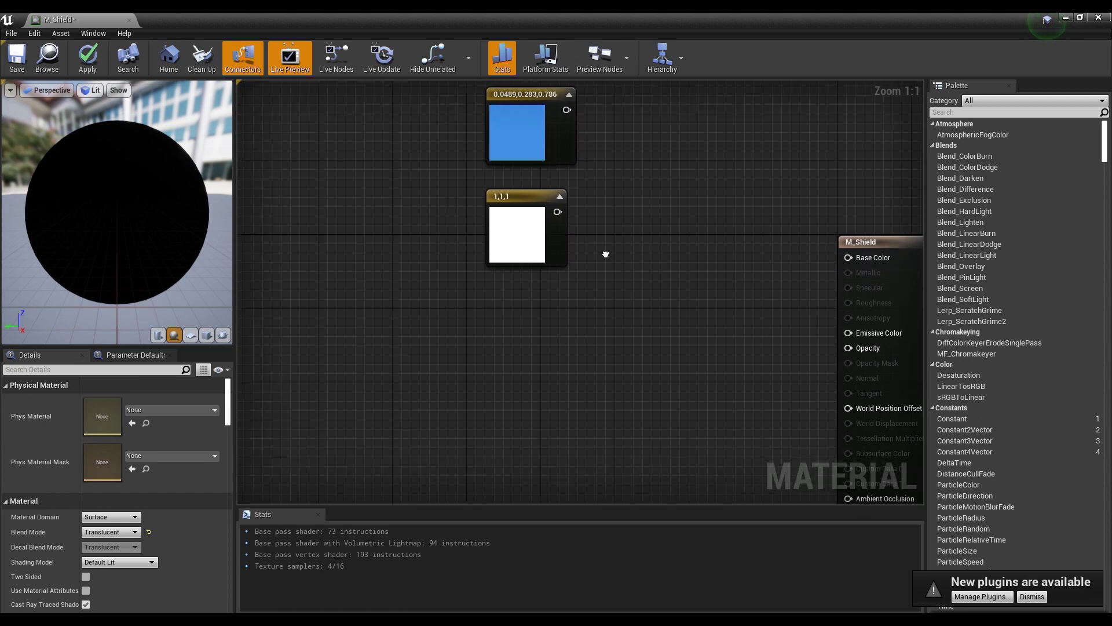
pyautogui.rightClick(323, 306)
pyautogui.write('fre')
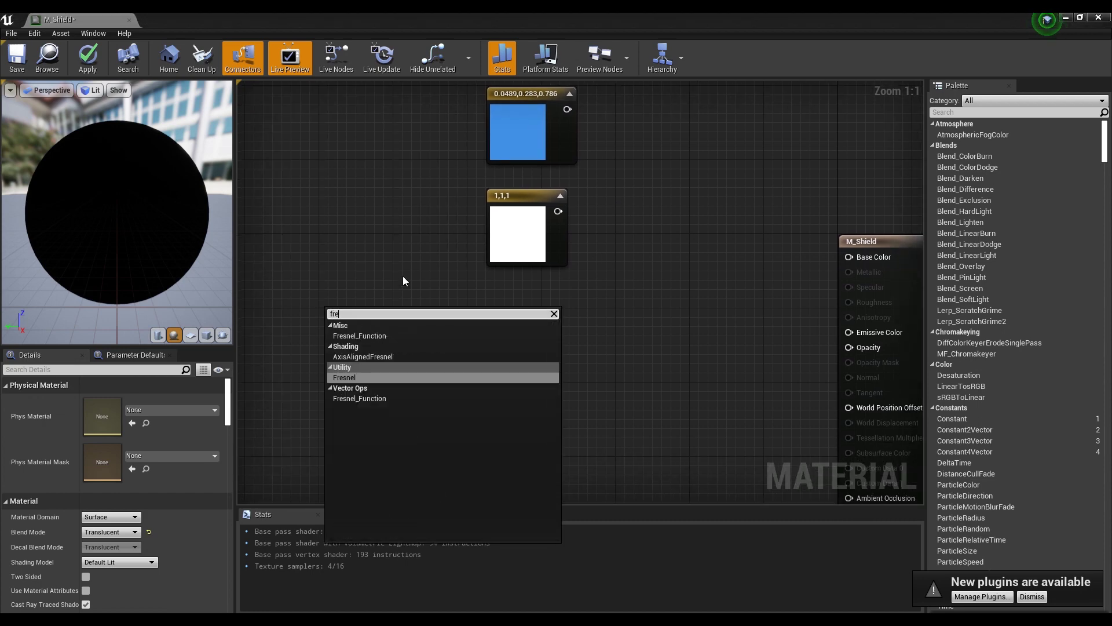
pyautogui.write('sn')
pyautogui.press('Return')
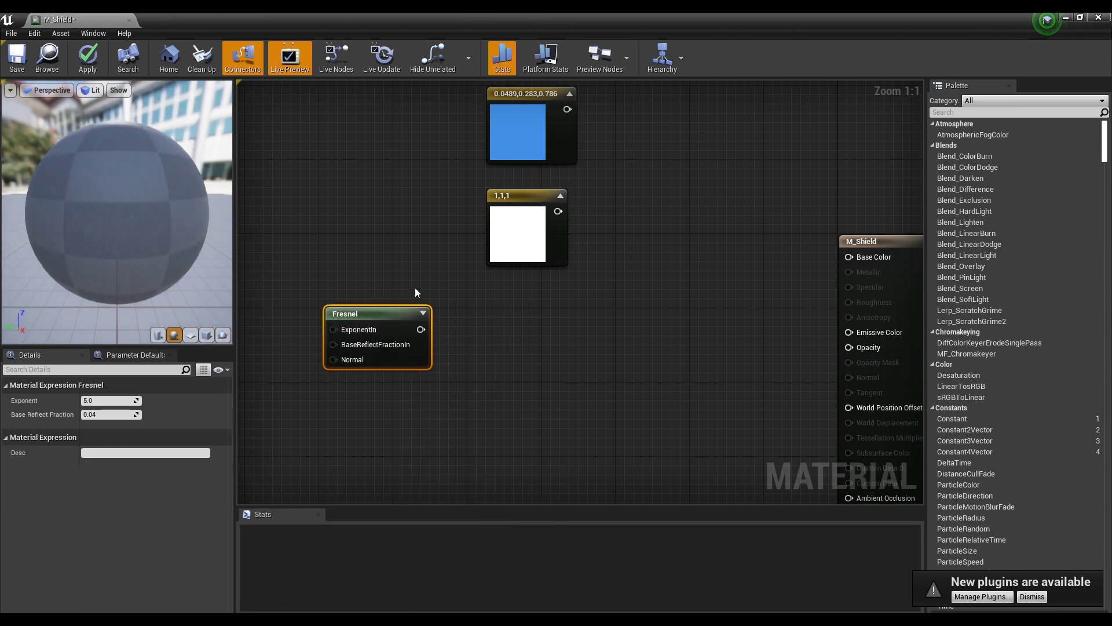
pyautogui.moveTo(381, 316); pyautogui.dragTo(505, 300)
pyautogui.click(627, 329)
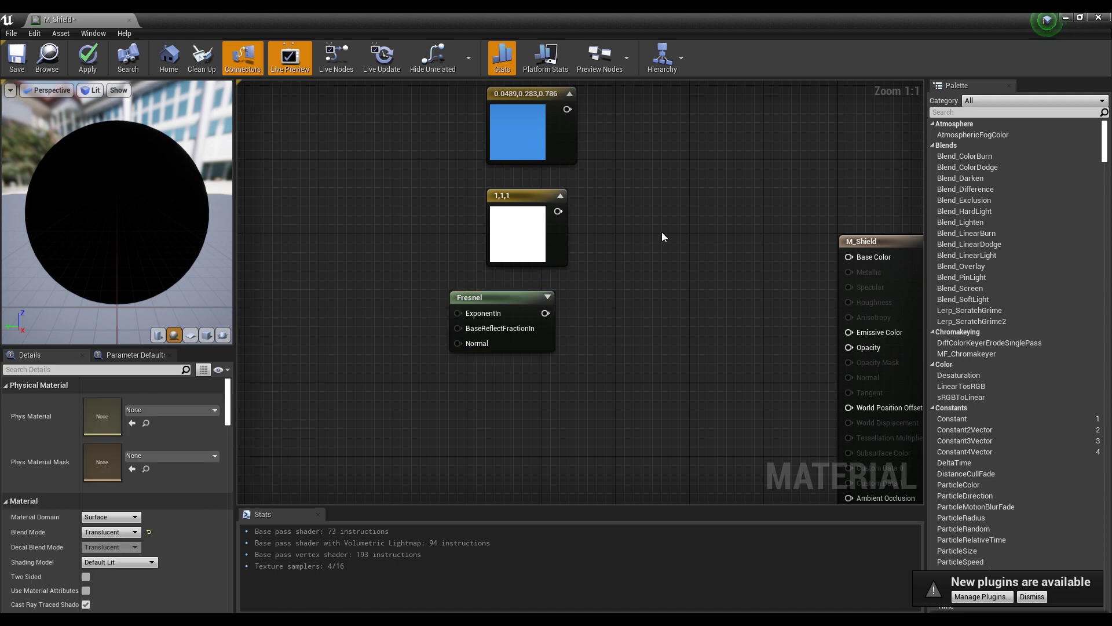
# Add a Lerp node and connect the blue constant to A, the white constant to B and the Fresnel output to Alpha
pyautogui.click(650, 207)
pyautogui.click(654, 168)
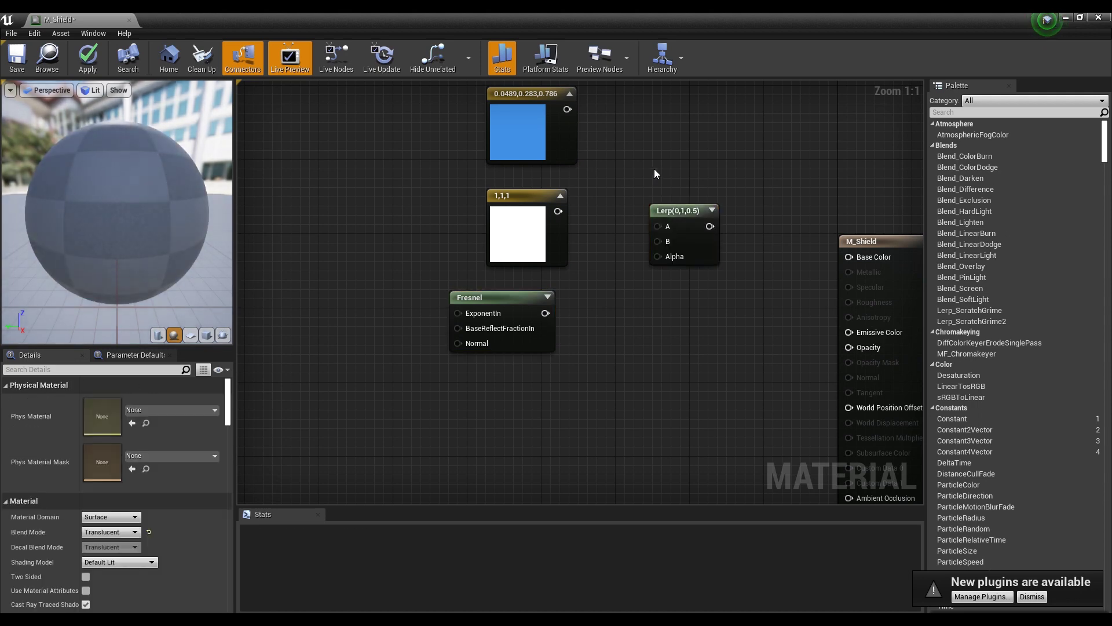
pyautogui.moveTo(568, 109); pyautogui.dragTo(659, 225)
pyautogui.moveTo(559, 211); pyautogui.dragTo(657, 241)
pyautogui.moveTo(546, 313); pyautogui.dragTo(658, 257)
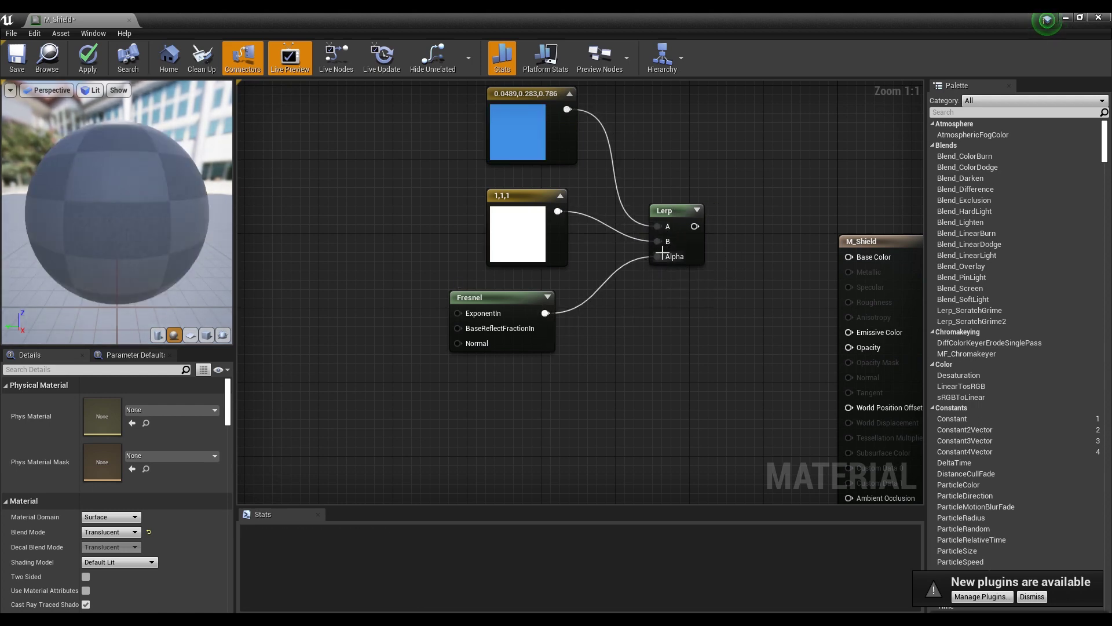
# Preview the Lerp node on the sphere, examine the rim effect from another angle, and stop the preview
pyautogui.rightClick(670, 208)
pyautogui.click(697, 256)
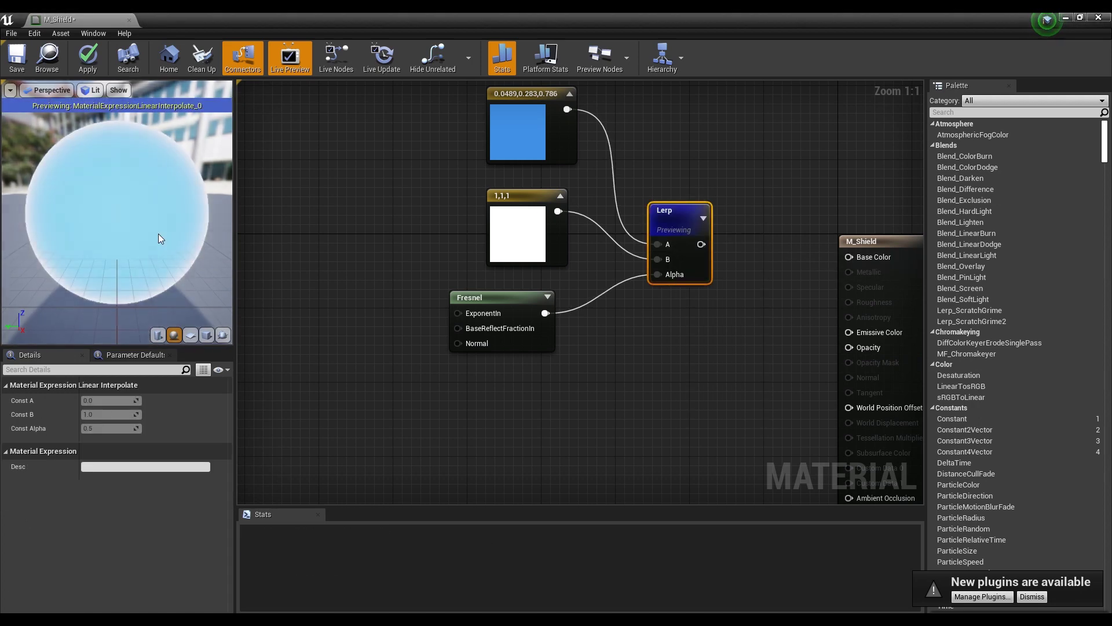
pyautogui.moveTo(116, 211); pyautogui.dragTo(110, 197)
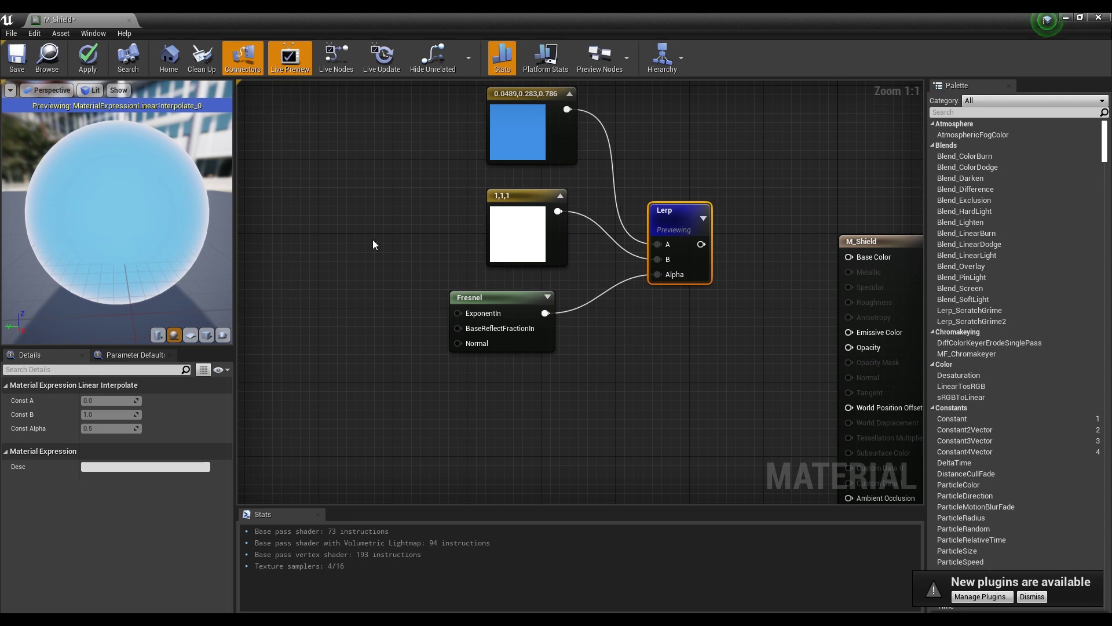
pyautogui.rightClick(665, 207)
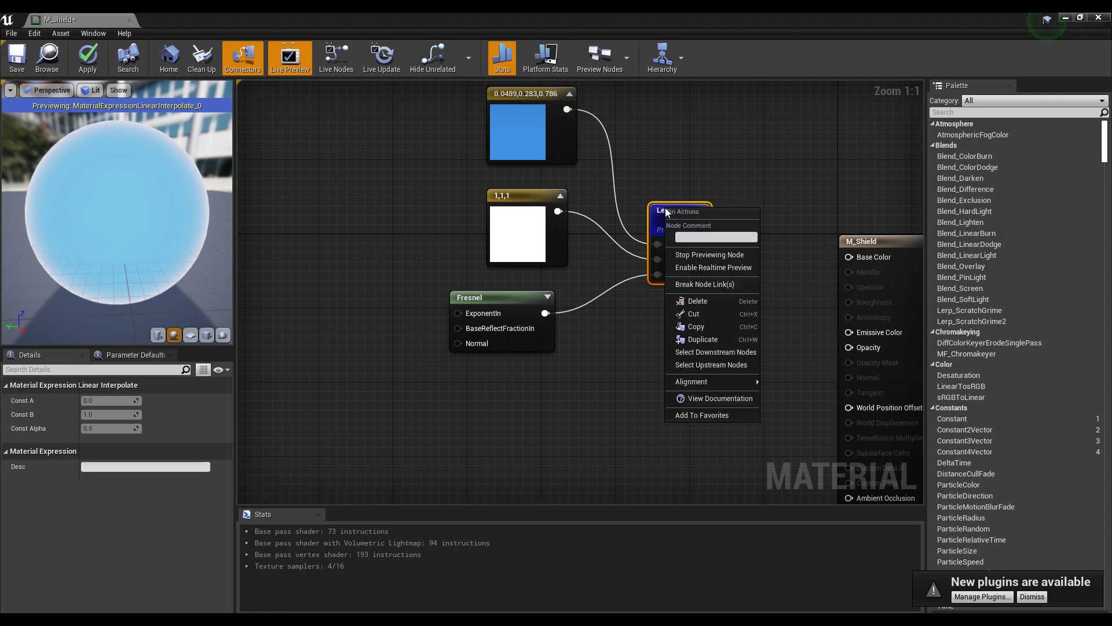
pyautogui.click(697, 257)
pyautogui.click(701, 170)
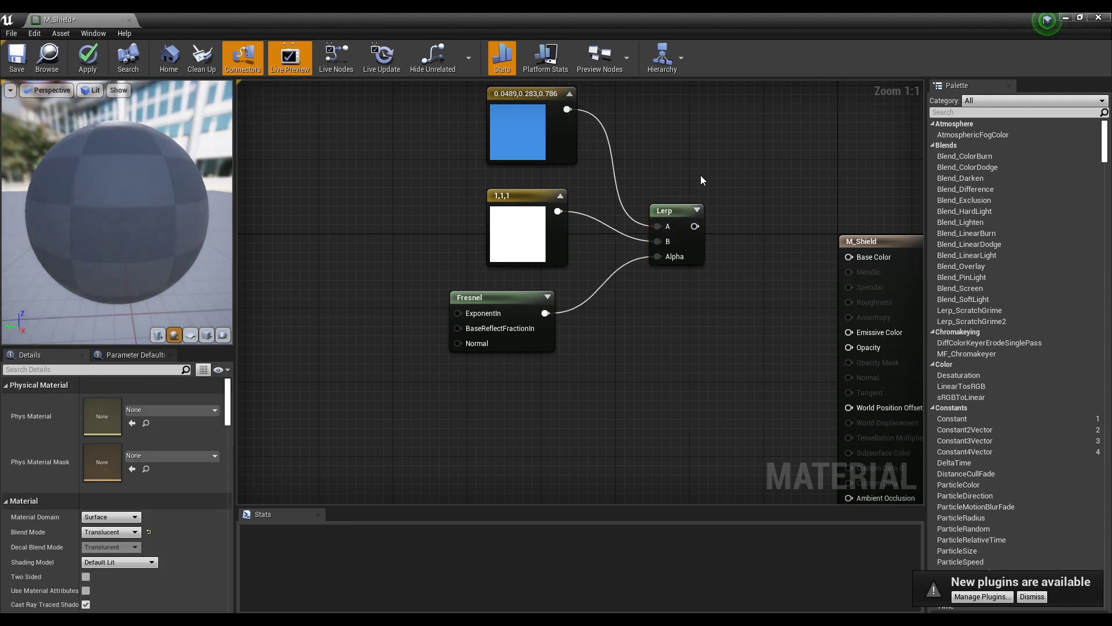
# Connect the Lerp output to the Emissive Color input of the M_Shield material node
pyautogui.moveTo(696, 226); pyautogui.dragTo(750, 273)
pyautogui.moveTo(856, 333); pyautogui.dragTo(856, 333)
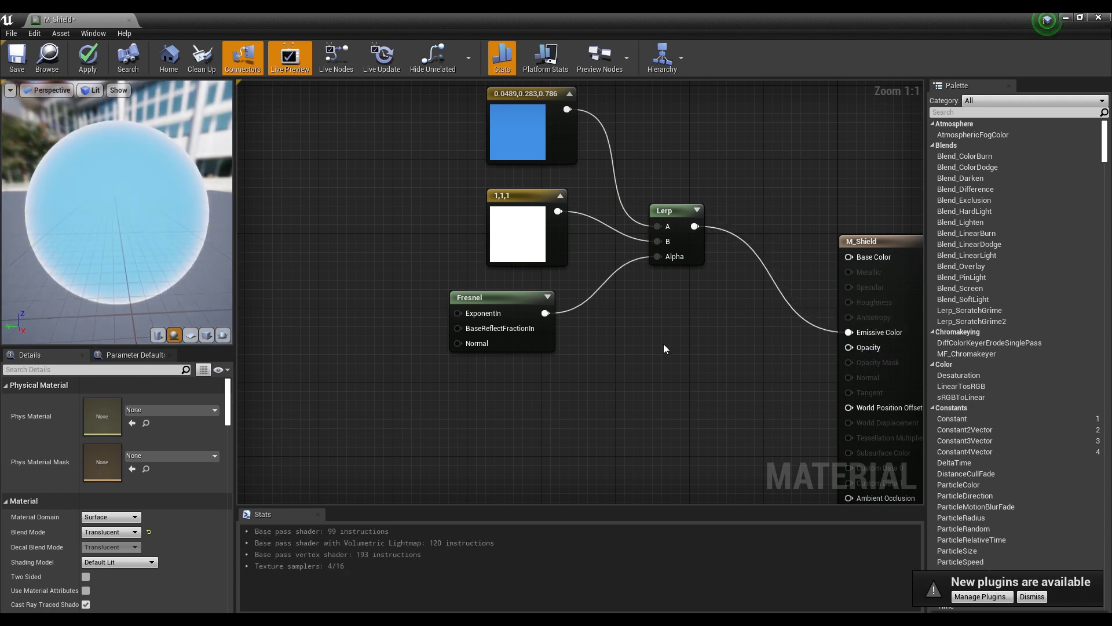
# Add a Depth Fade node and position it below and slightly to the left of the Fresnel node
pyautogui.moveTo(663, 343); pyautogui.dragTo(644, 295, button='right')
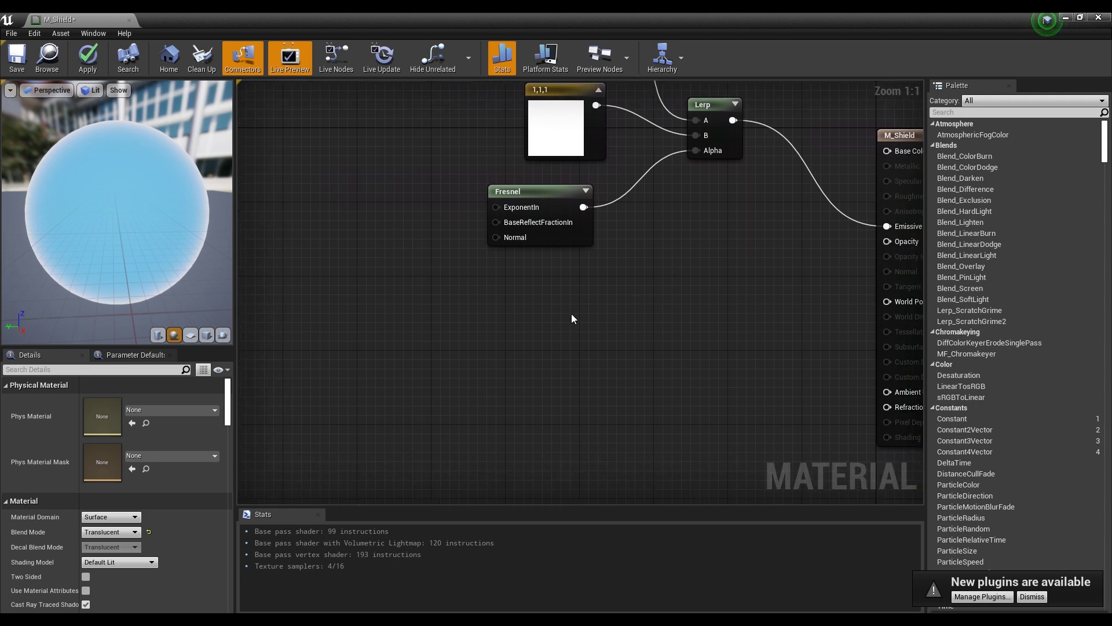
pyautogui.moveTo(536, 316); pyautogui.dragTo(601, 279, button='right')
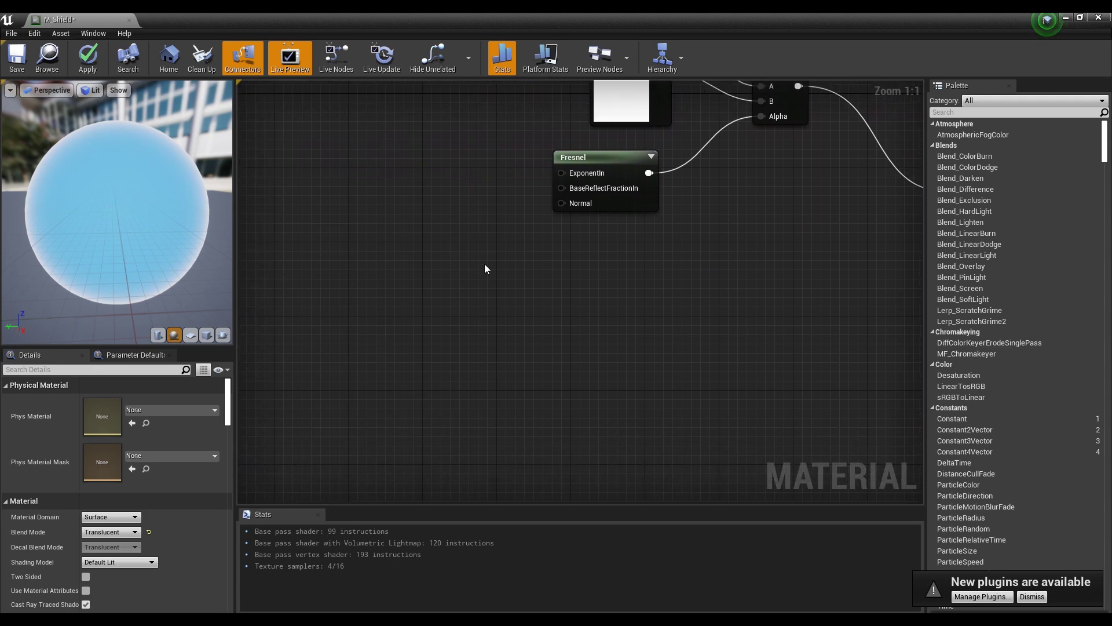
pyautogui.rightClick(436, 271)
pyautogui.write('dep')
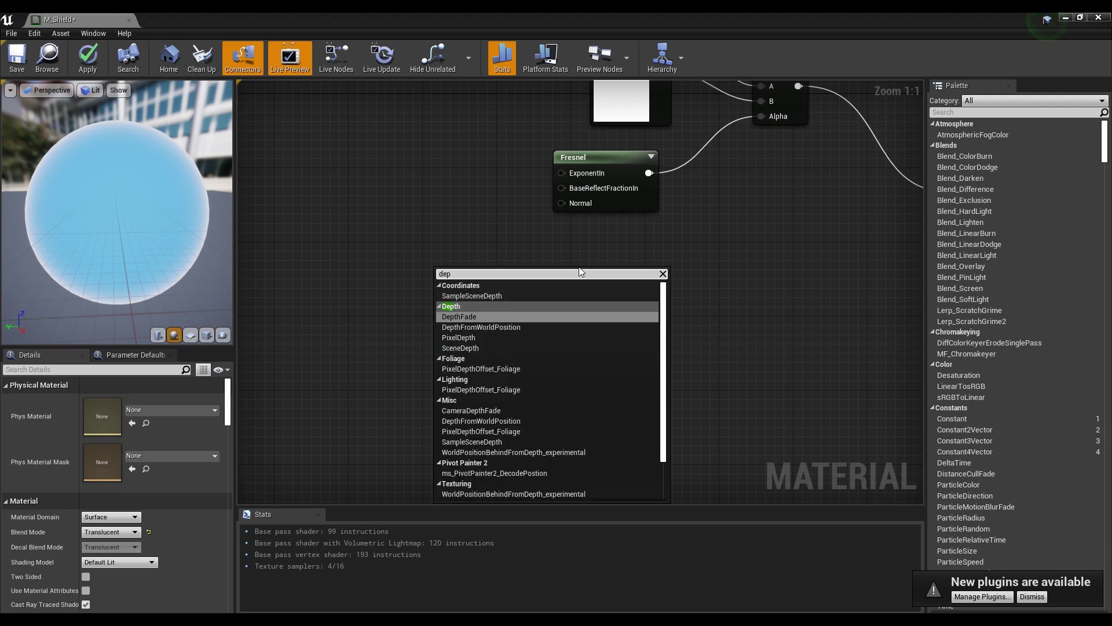
pyautogui.press('Return')
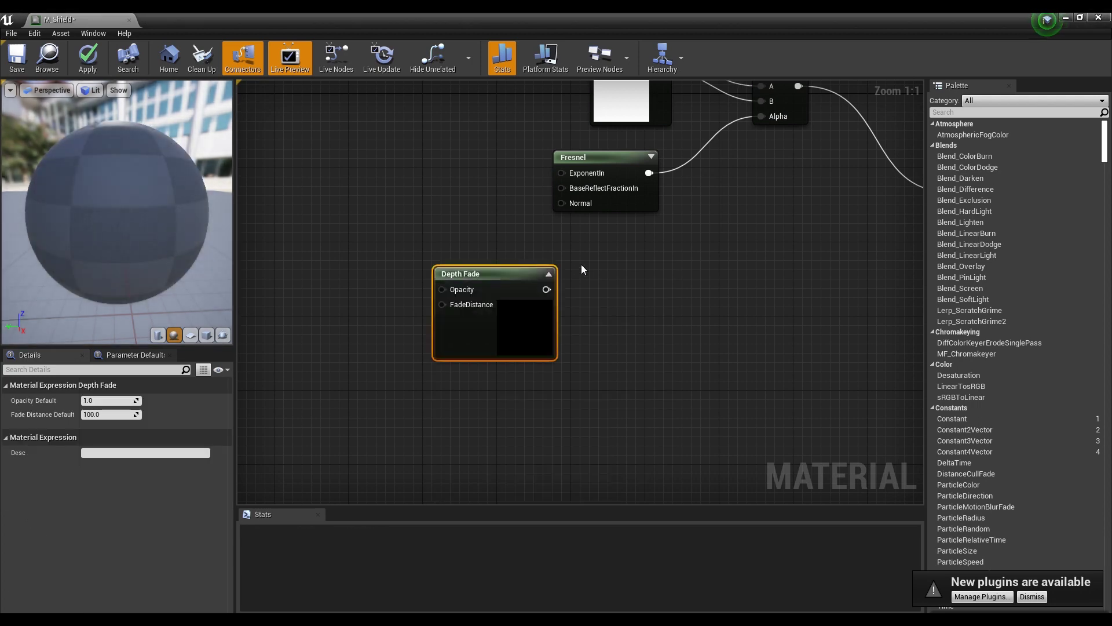
pyautogui.moveTo(496, 273); pyautogui.dragTo(522, 278)
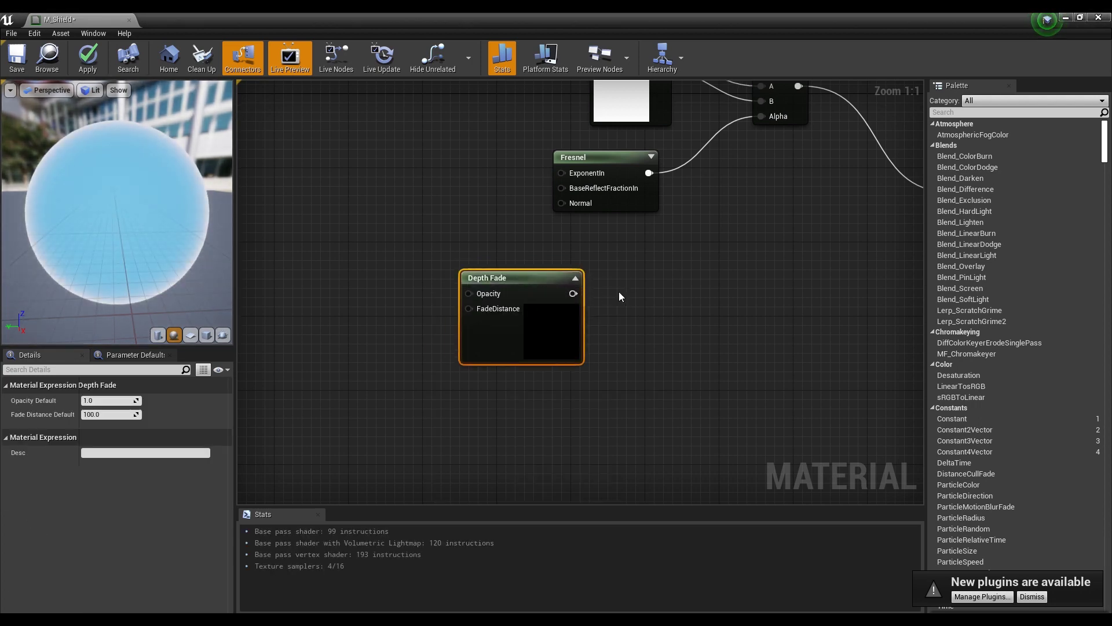
# Add a OneMinus (1-x) node beside Depth Fade, feed the Depth Fade output into it and align the two nodes
pyautogui.click(618, 292)
pyautogui.moveTo(619, 292); pyautogui.dragTo(565, 291, button='right')
pyautogui.click(495, 279)
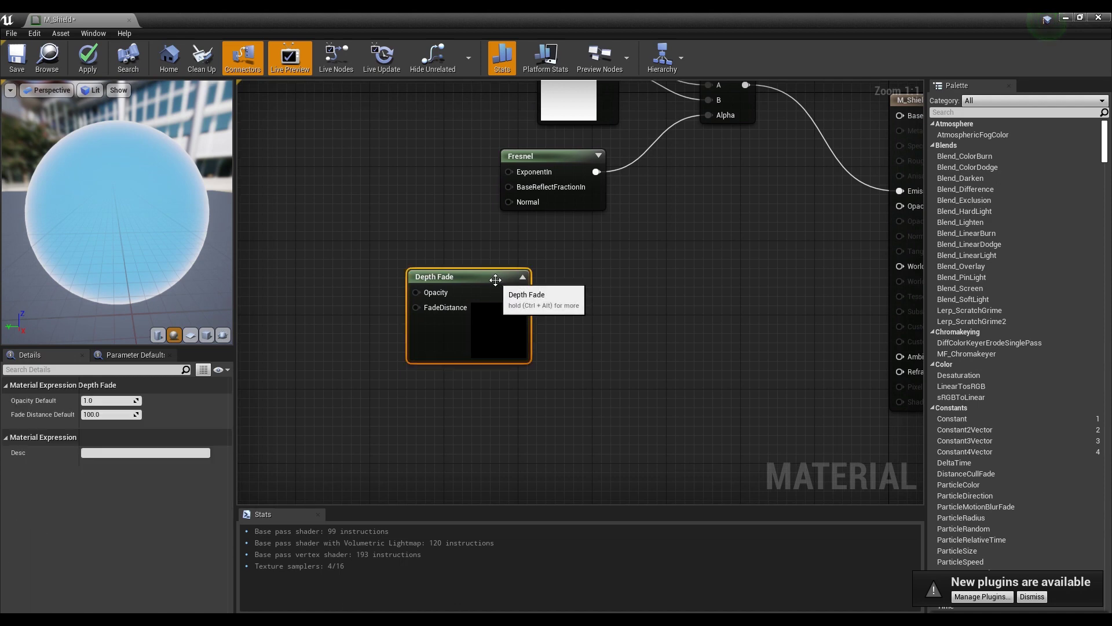
pyautogui.click(636, 237)
pyautogui.rightClick(584, 254)
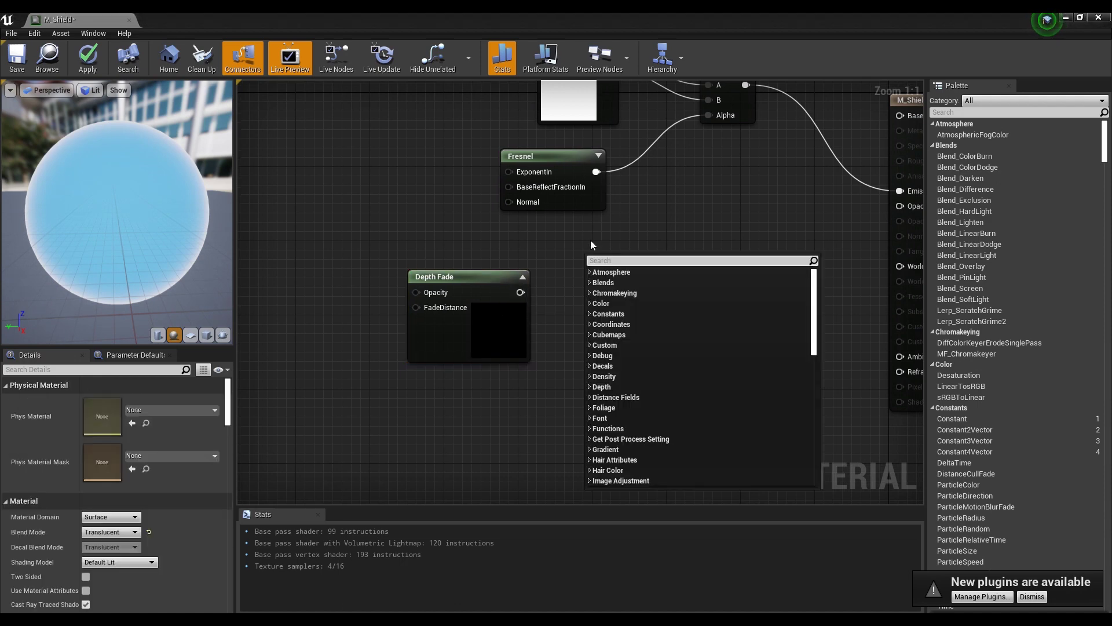
pyautogui.write('1-')
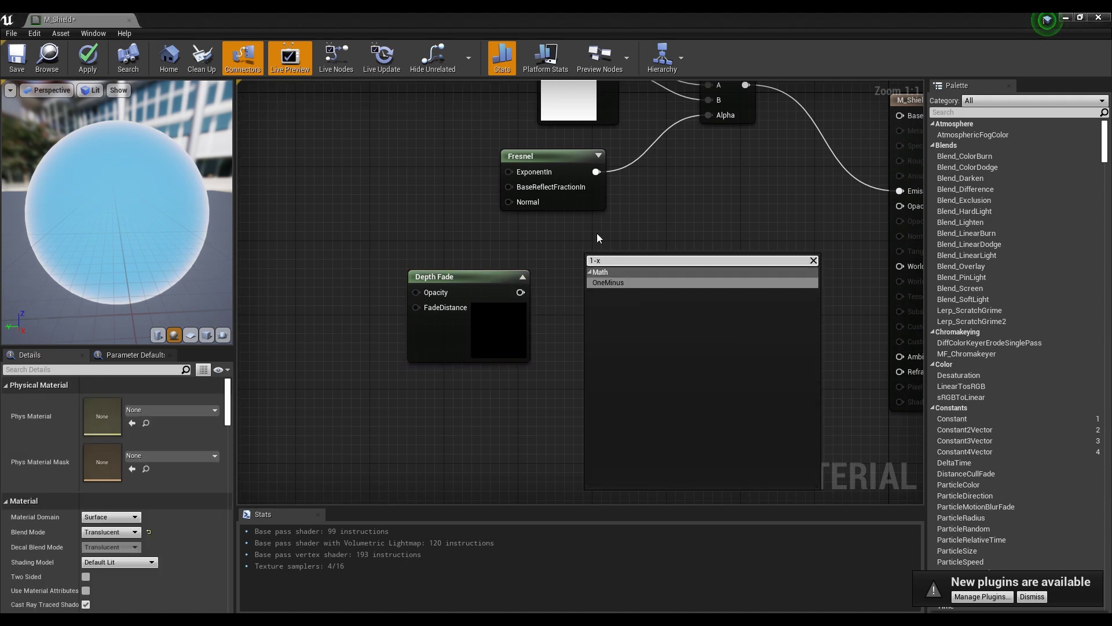
pyautogui.write('x')
pyautogui.press('Return')
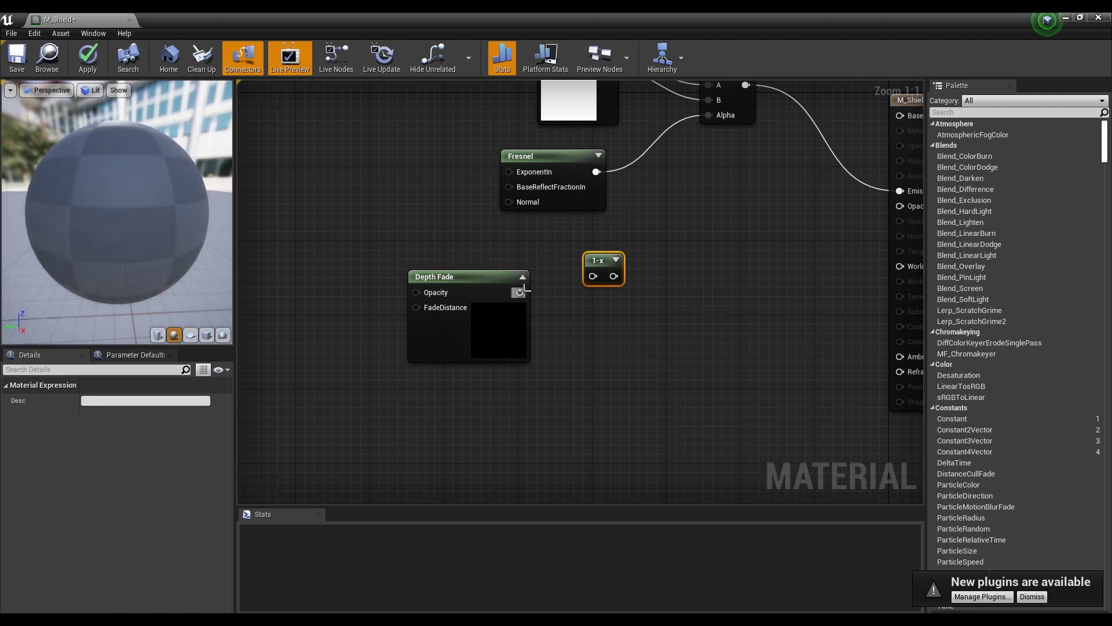
pyautogui.moveTo(520, 292); pyautogui.dragTo(603, 274)
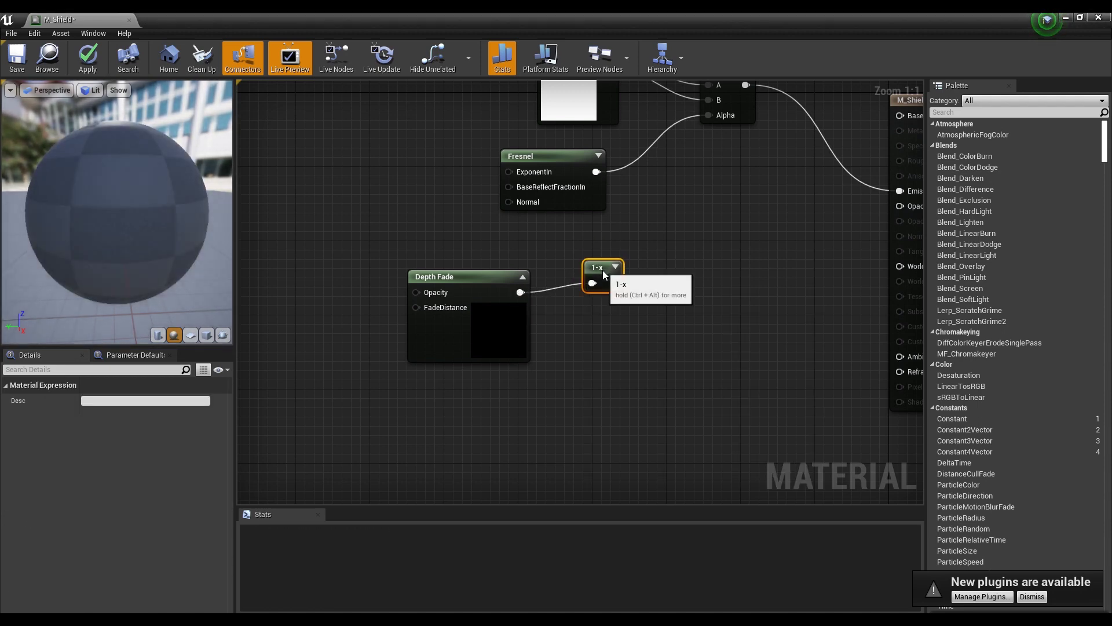
pyautogui.click(668, 234)
# Add a Max node and connect the Fresnel output to A and the 1-x output to B
pyautogui.moveTo(669, 235); pyautogui.dragTo(584, 270, button='right')
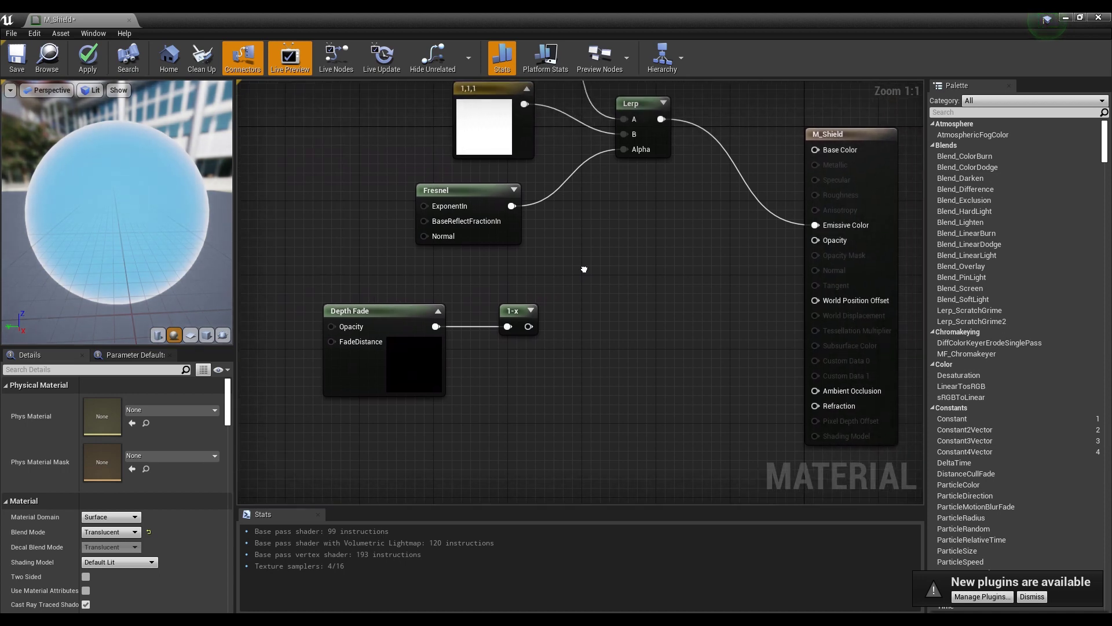
pyautogui.click(599, 242)
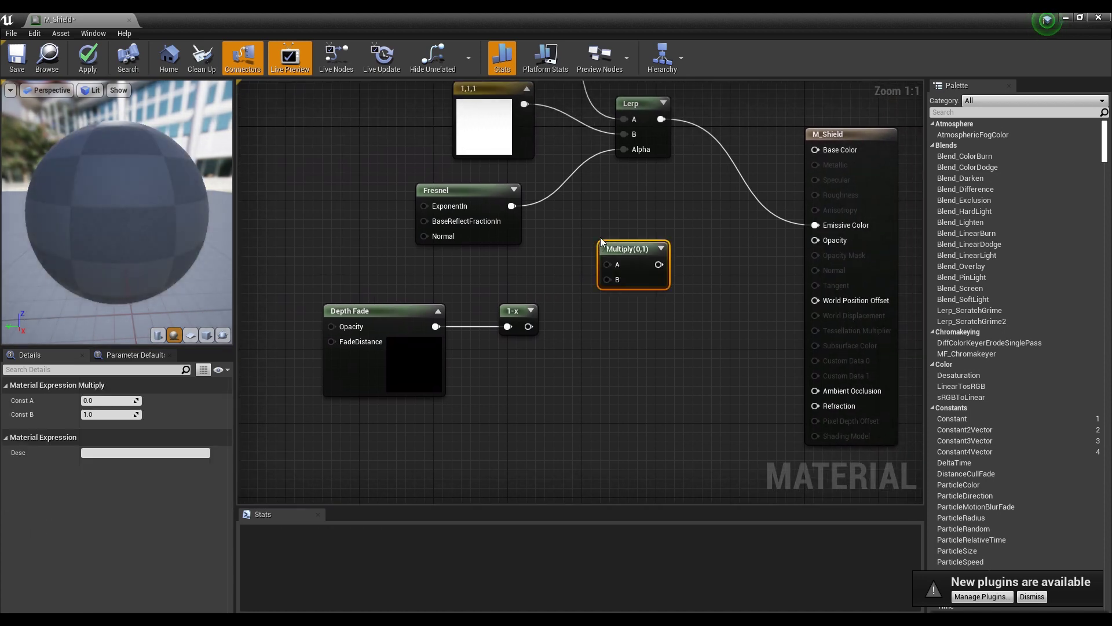
pyautogui.press('Delete')
pyautogui.rightClick(610, 243)
pyautogui.write('max')
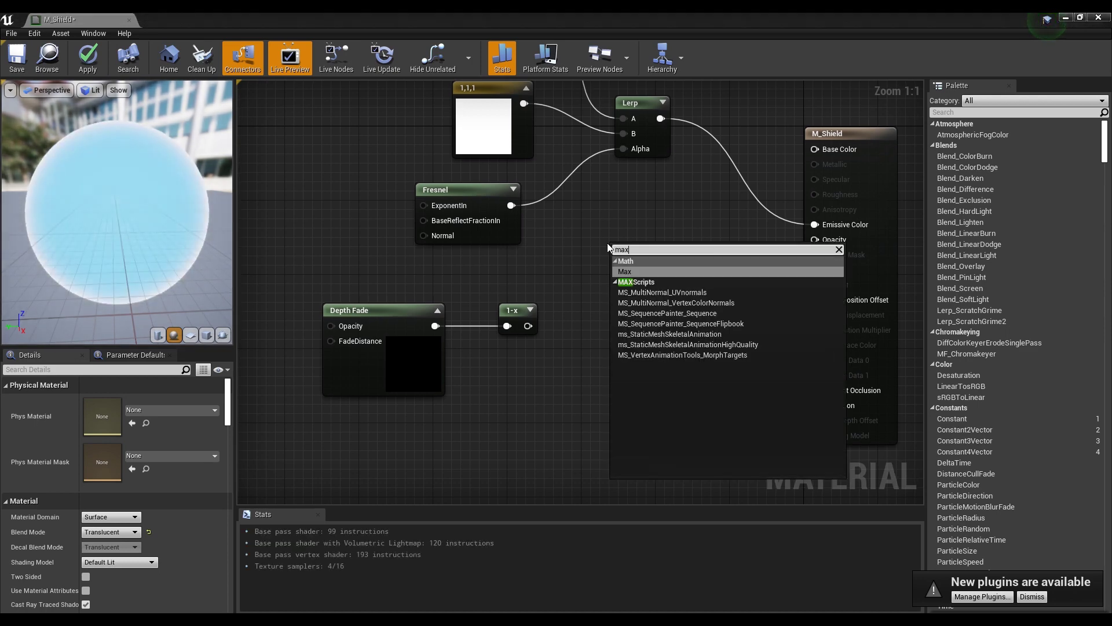
pyautogui.press('Return')
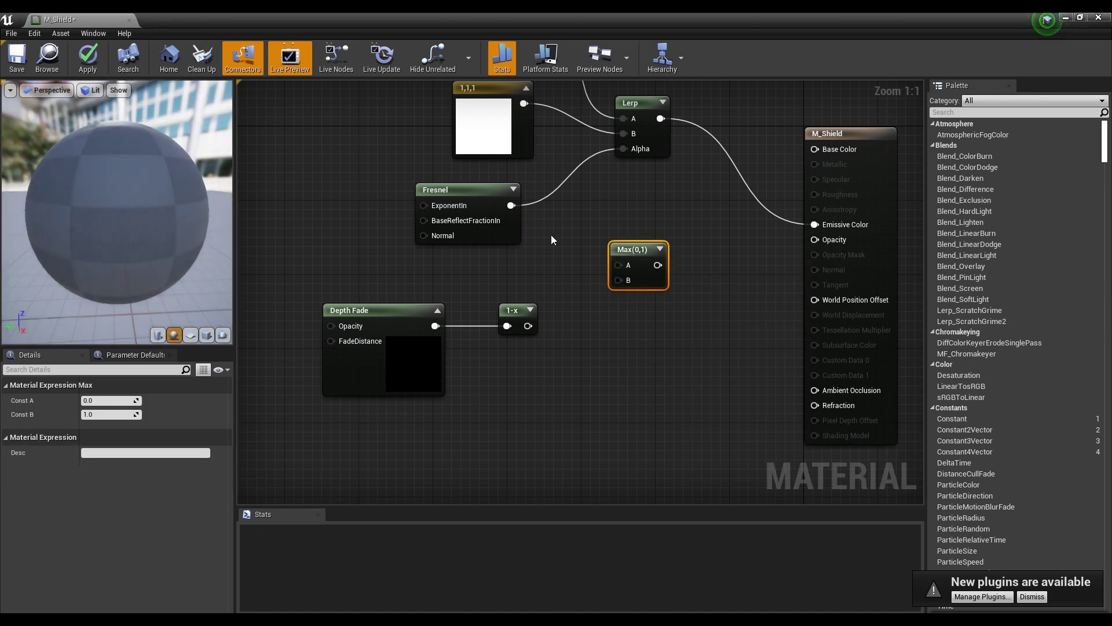
pyautogui.moveTo(511, 205); pyautogui.dragTo(618, 263)
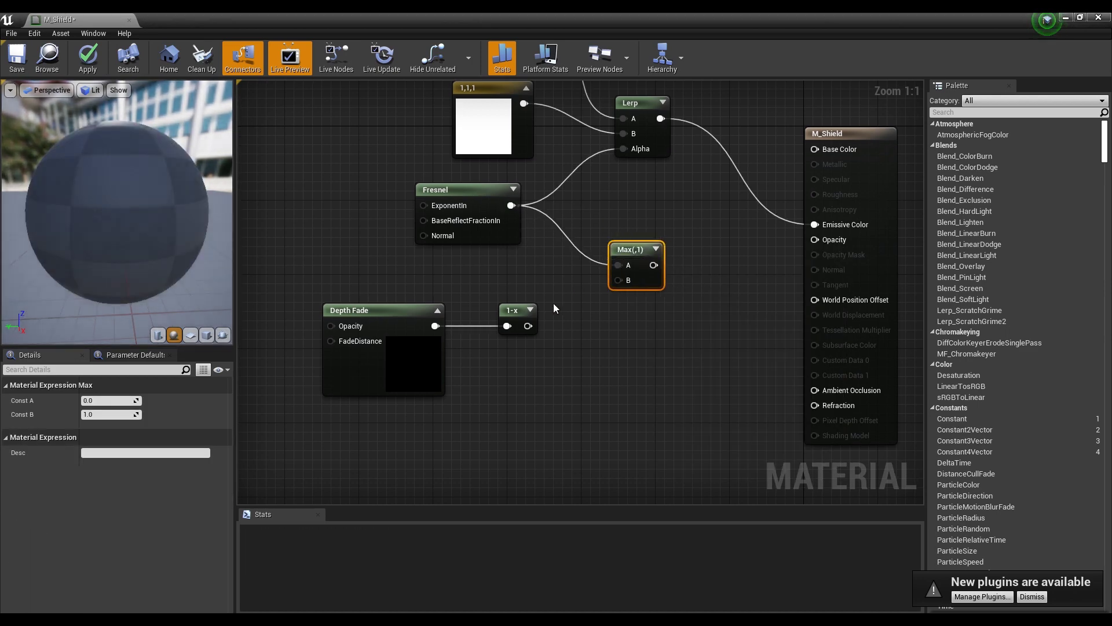
pyautogui.moveTo(527, 326); pyautogui.dragTo(619, 281)
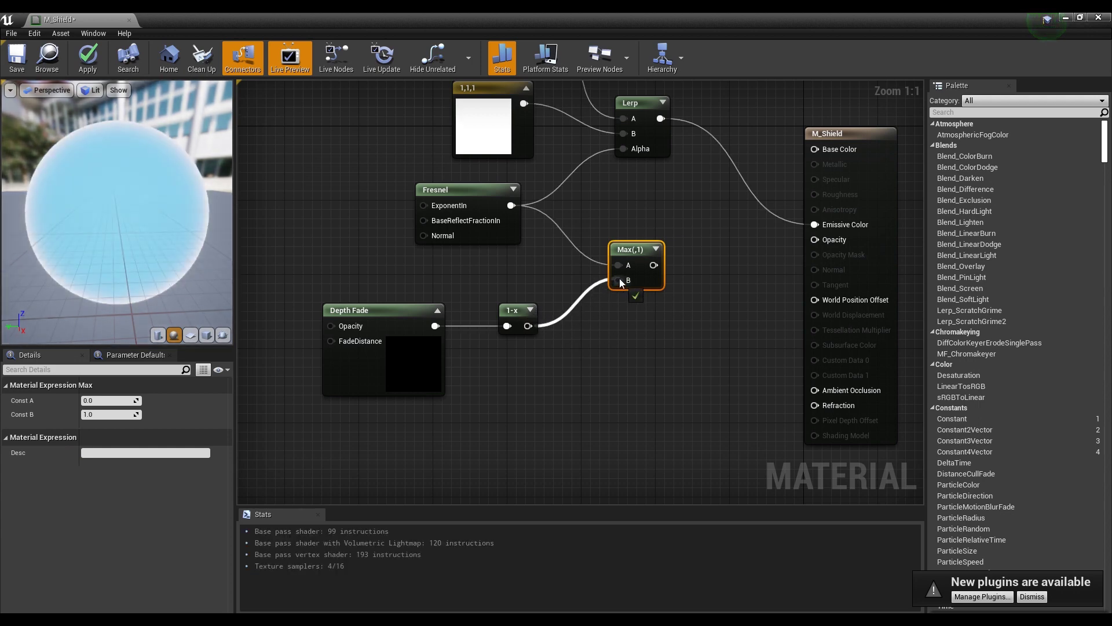
# Connect the Max output to the material's Opacity input and check the translucent sphere from another angle
pyautogui.click(625, 311)
pyautogui.moveTo(642, 265); pyautogui.dragTo(718, 261)
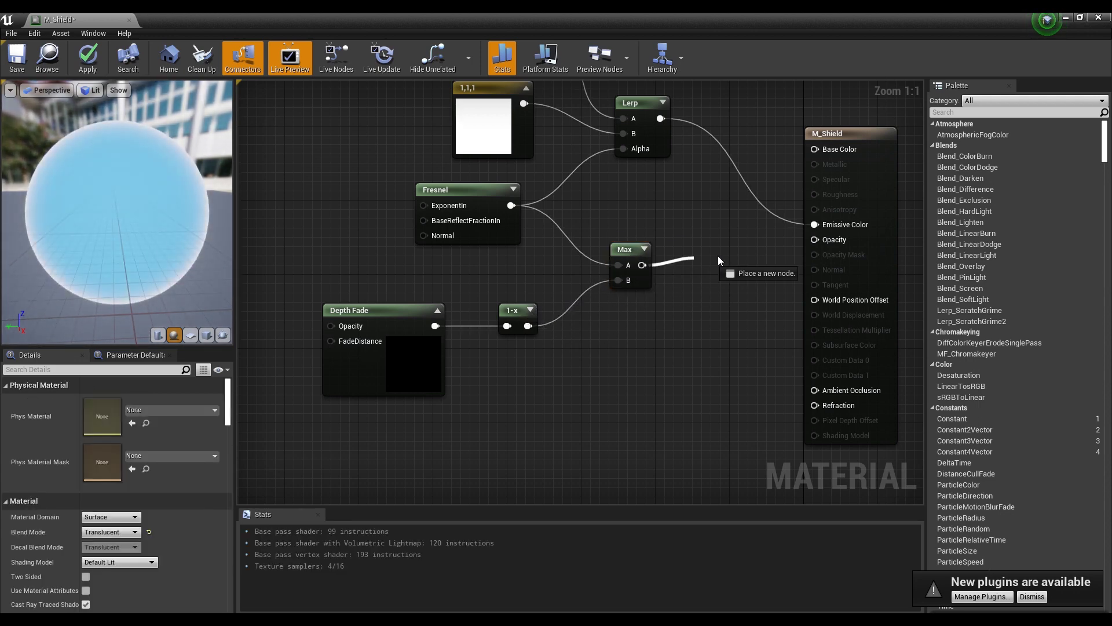
pyautogui.moveTo(808, 246); pyautogui.dragTo(815, 242)
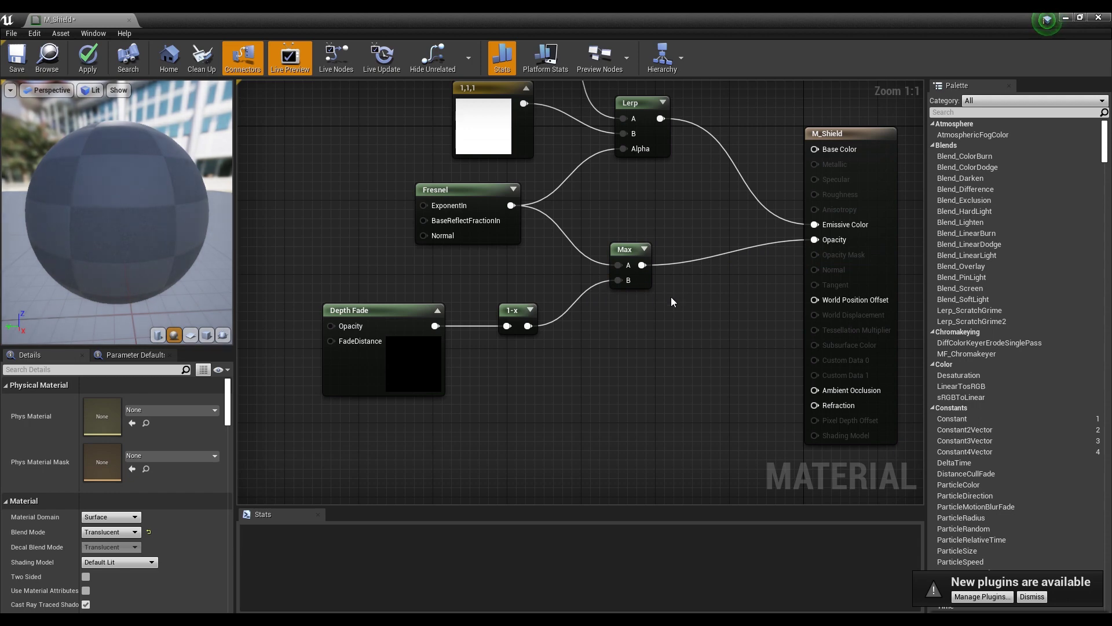
pyautogui.moveTo(121, 232); pyautogui.dragTo(148, 234)
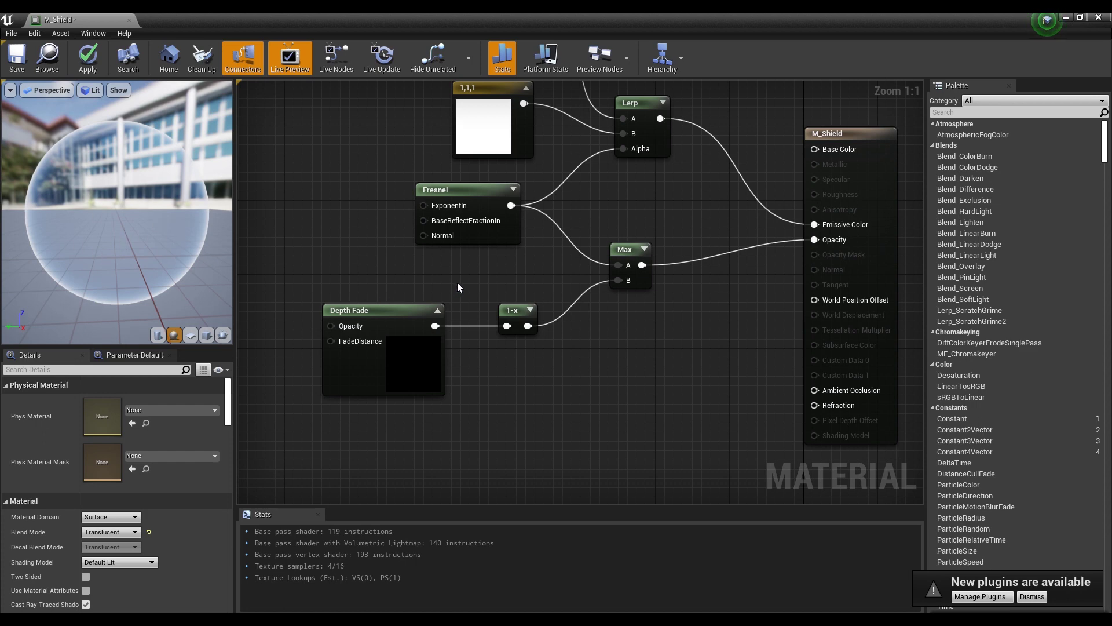
# Move the Depth Fade and 1-x nodes up together so they sit closer to the Fresnel node
pyautogui.moveTo(513, 270); pyautogui.dragTo(422, 364)
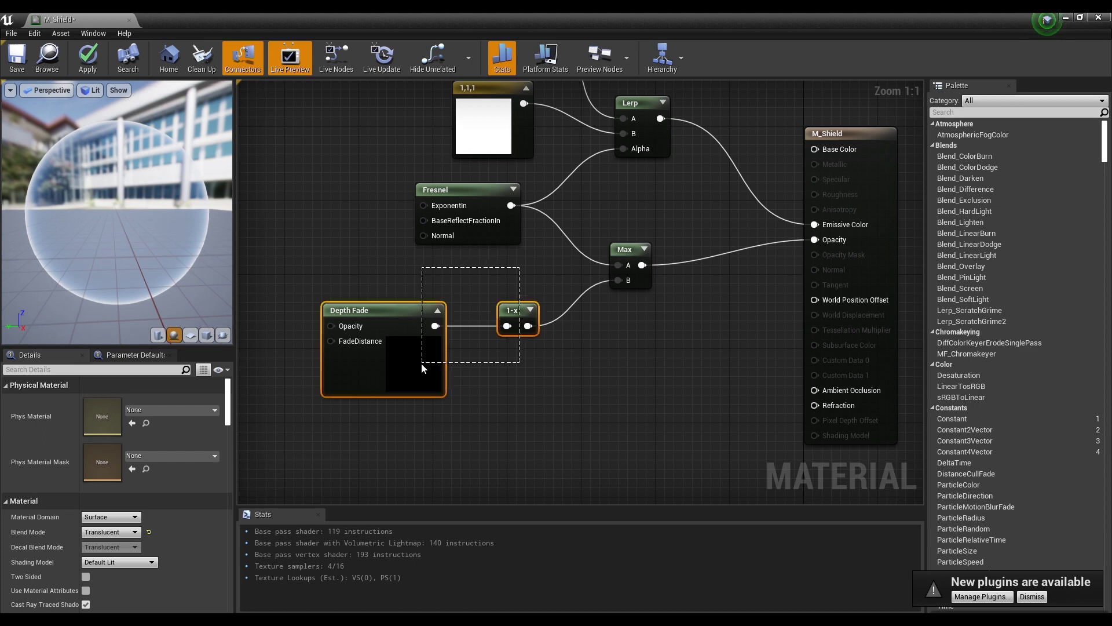
pyautogui.moveTo(516, 306); pyautogui.dragTo(515, 279)
pyautogui.click(516, 354)
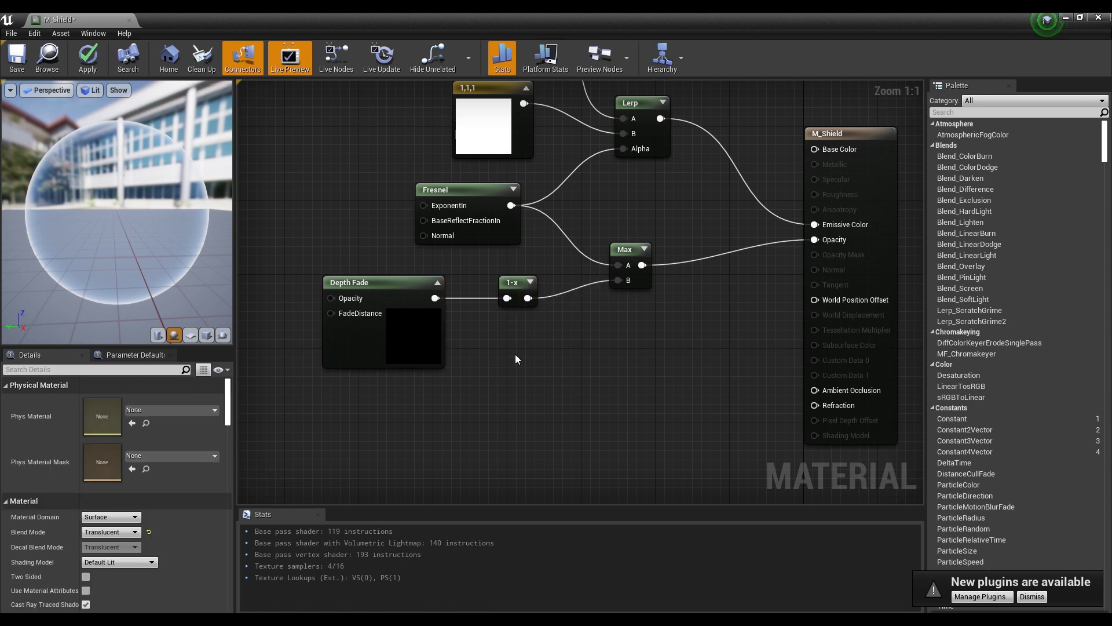
# Add a Texture Sample node below the Depth Fade and 1-x nodes and assign it the T_Tech_Hex_Tile_M texture
pyautogui.moveTo(516, 354); pyautogui.dragTo(536, 208, button='right')
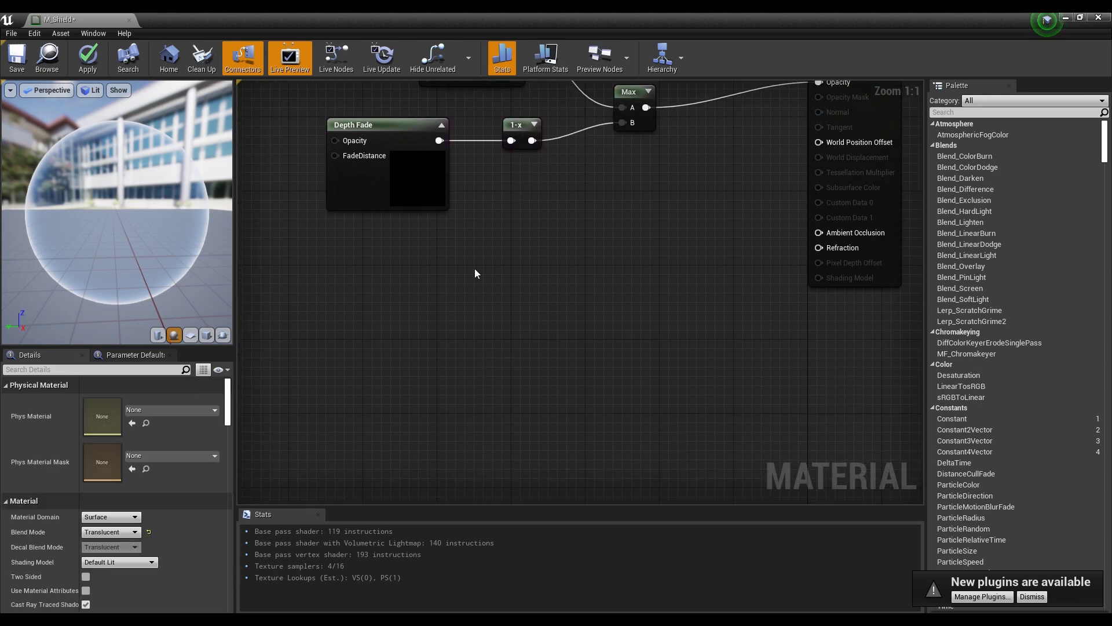
pyautogui.moveTo(480, 284)
pyautogui.mouseDown(button='right')
pyautogui.moveTo(472, 369)
pyautogui.moveTo(489, 269)
pyautogui.mouseUp(button='right')
pyautogui.click(484, 261)
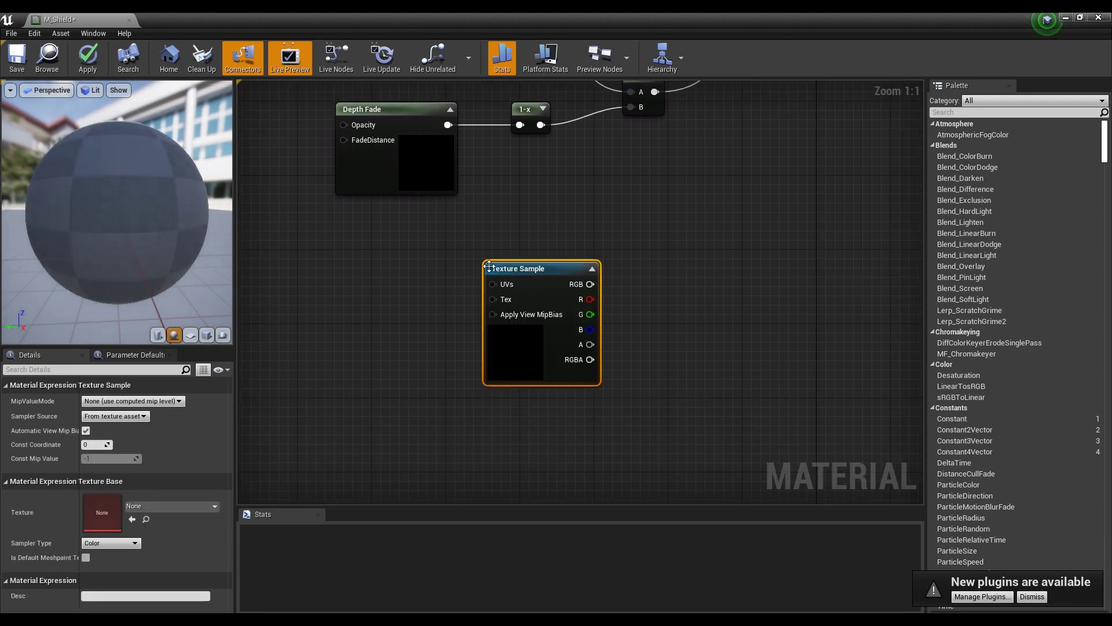
pyautogui.click(189, 507)
pyautogui.write('tec')
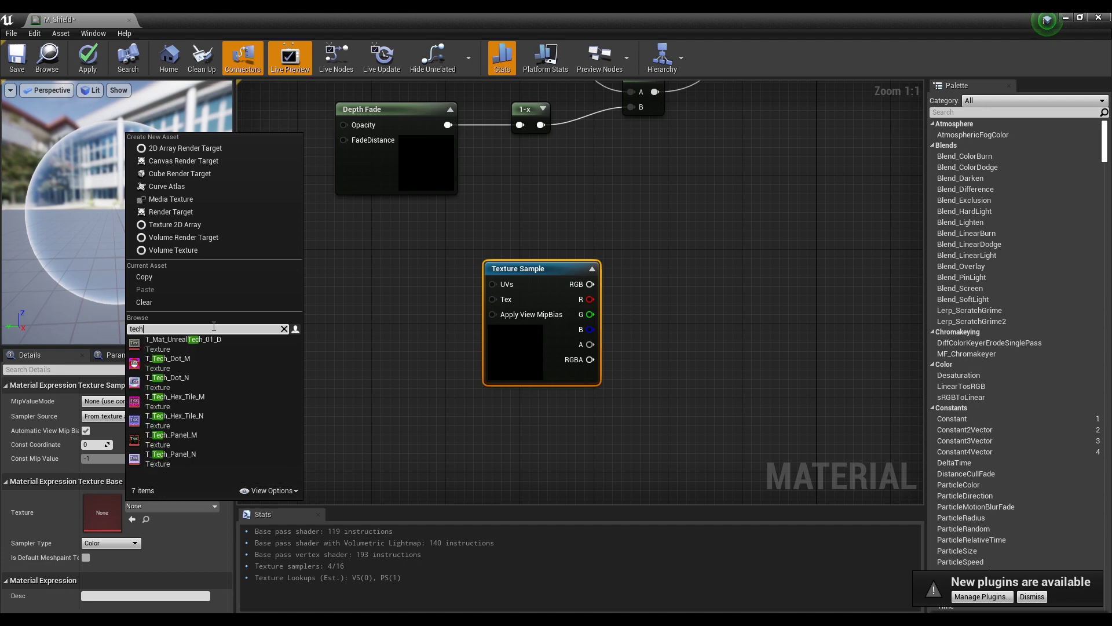
pyautogui.write('h')
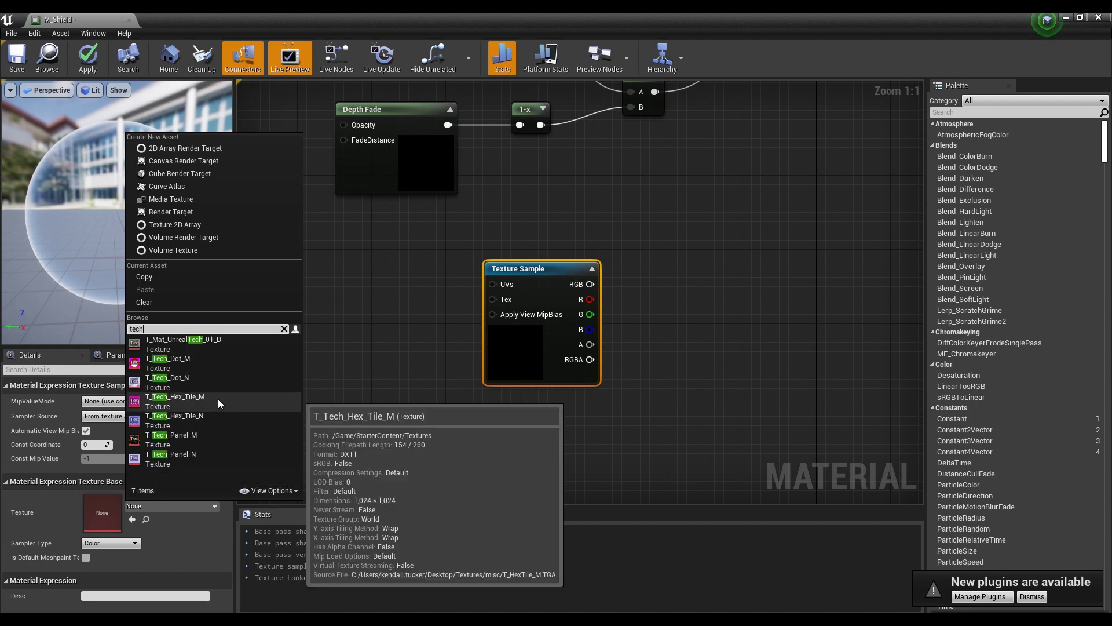
pyautogui.click(218, 398)
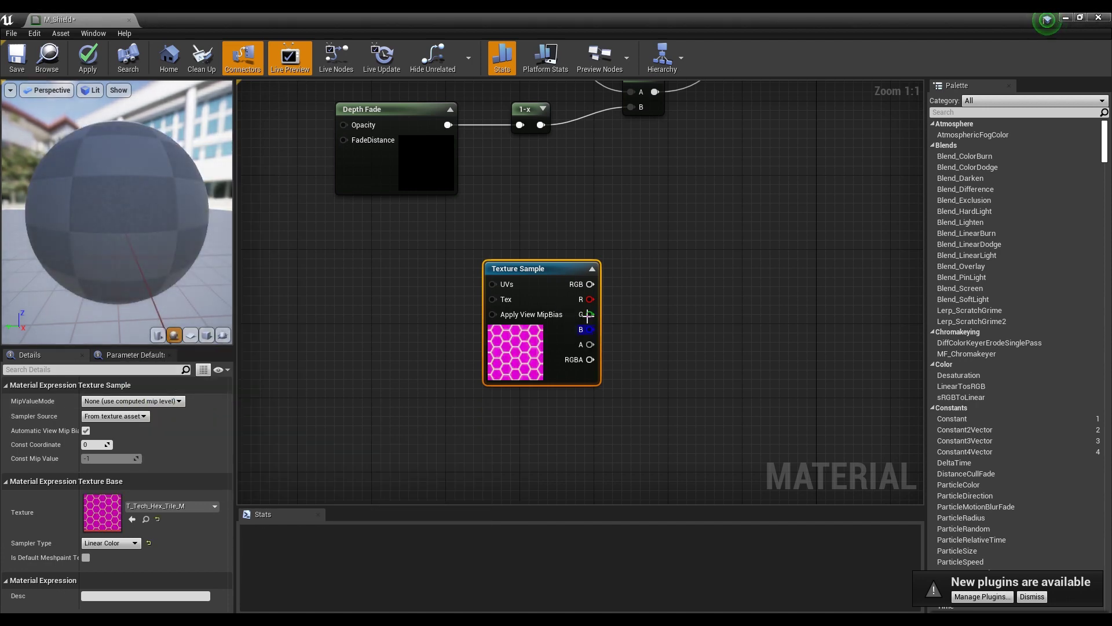
pyautogui.moveTo(551, 269); pyautogui.dragTo(547, 242)
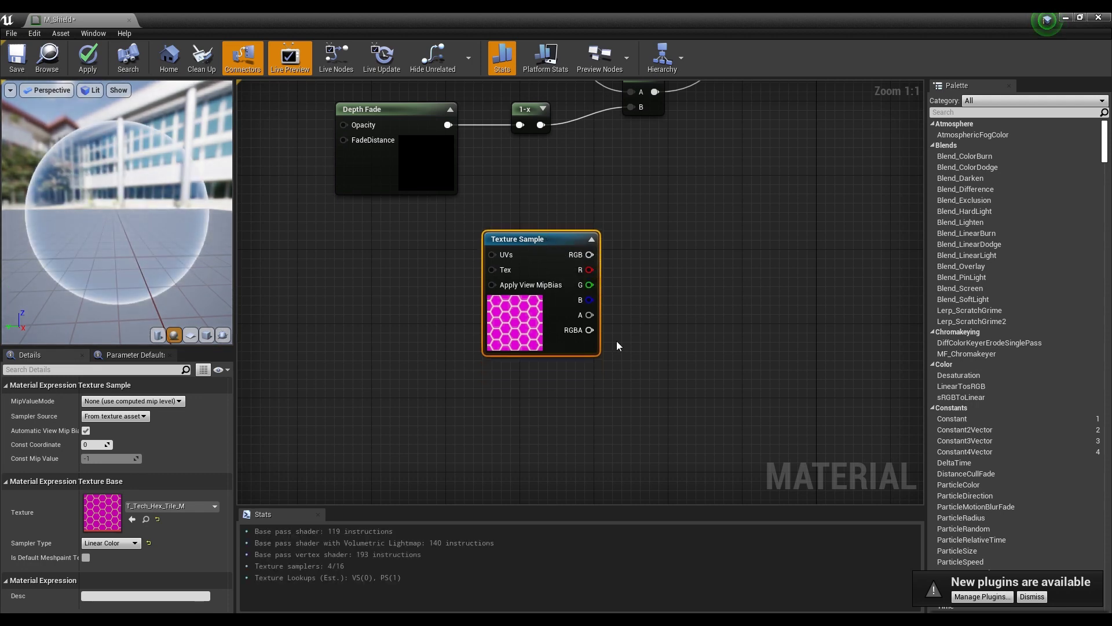
# Add a TextureCoordinate node well to the left of the Texture Sample node, level with its top
pyautogui.moveTo(616, 341); pyautogui.dragTo(702, 328, button='right')
pyautogui.rightClick(355, 241)
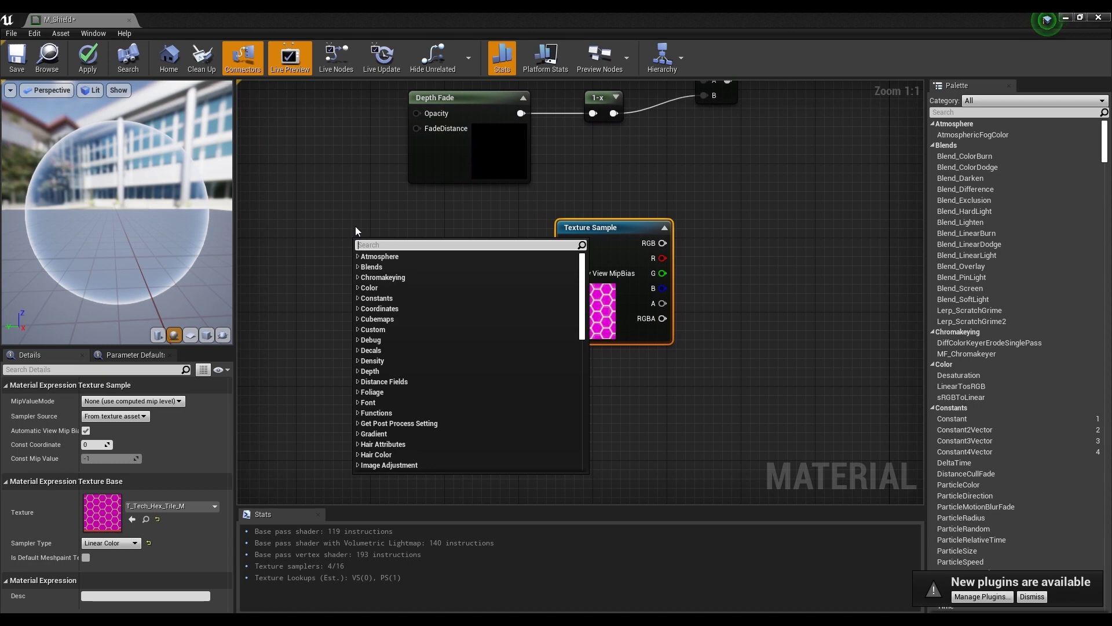
pyautogui.write('t')
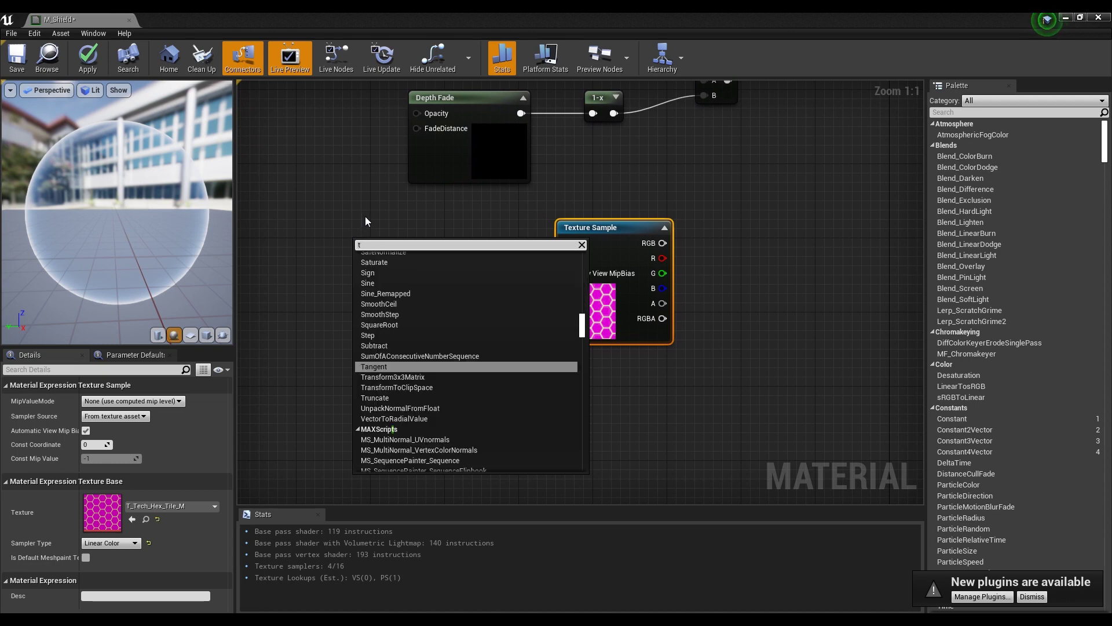
pyautogui.write('excoord')
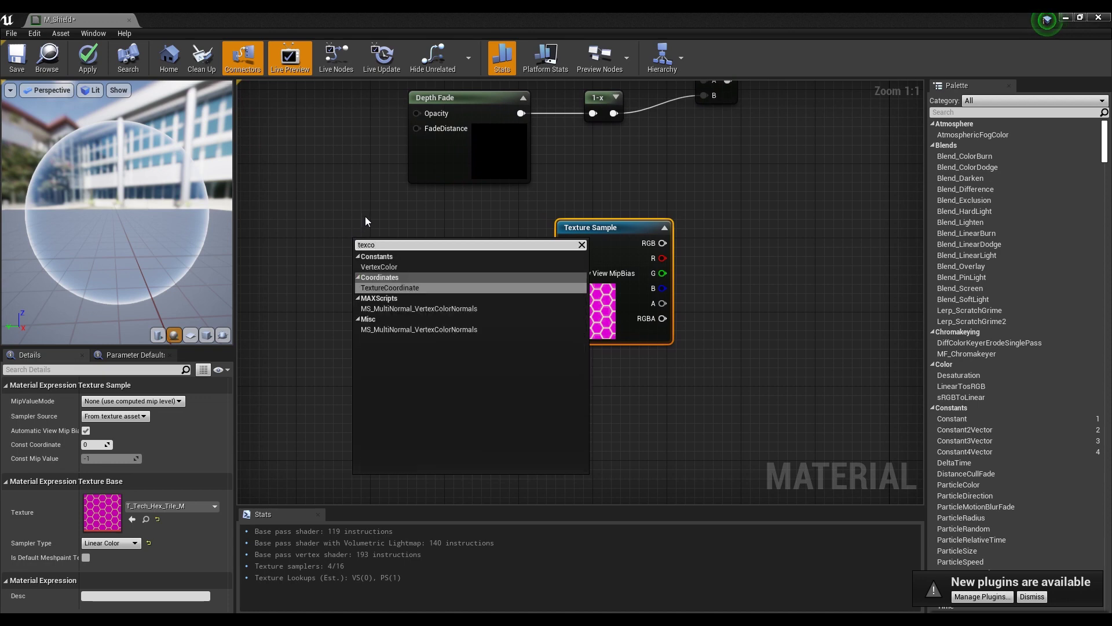
pyautogui.press('Return')
pyautogui.moveTo(387, 244); pyautogui.dragTo(341, 227)
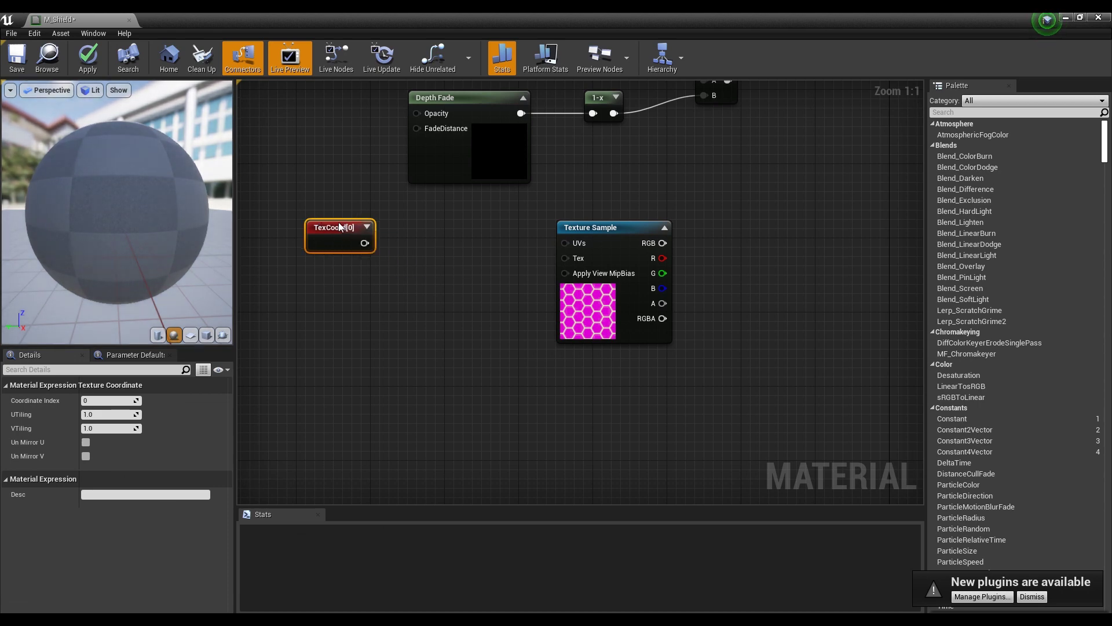
pyautogui.click(415, 246)
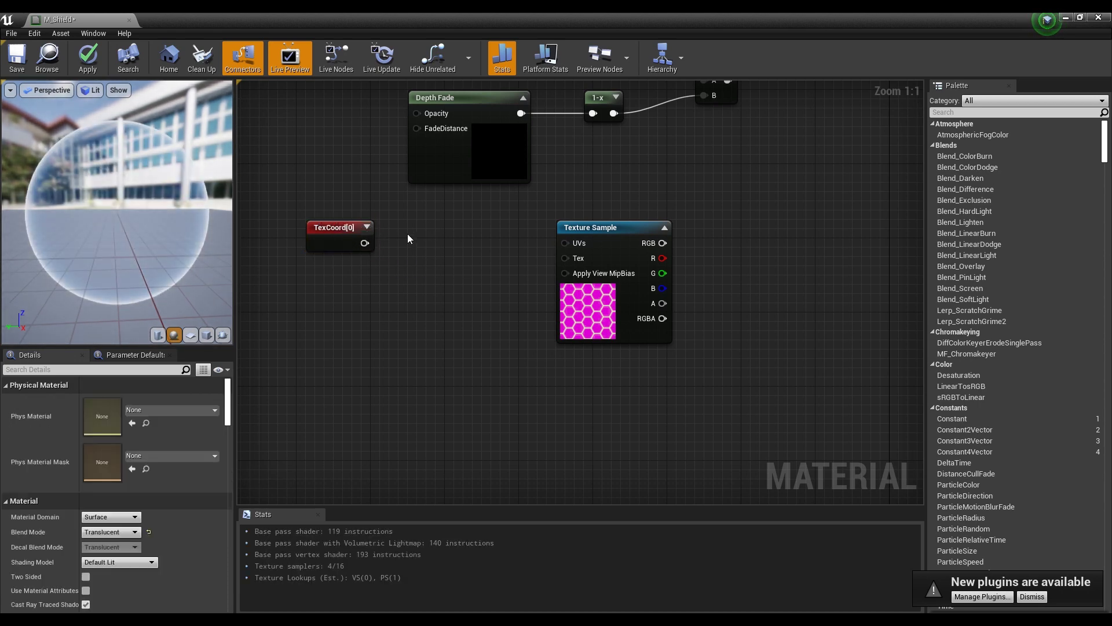
# Add a Multiply node between the TexCoord and Texture Sample nodes, plus a scalar parameter named UV Size with default value 6
pyautogui.click(427, 232)
pyautogui.click(421, 213)
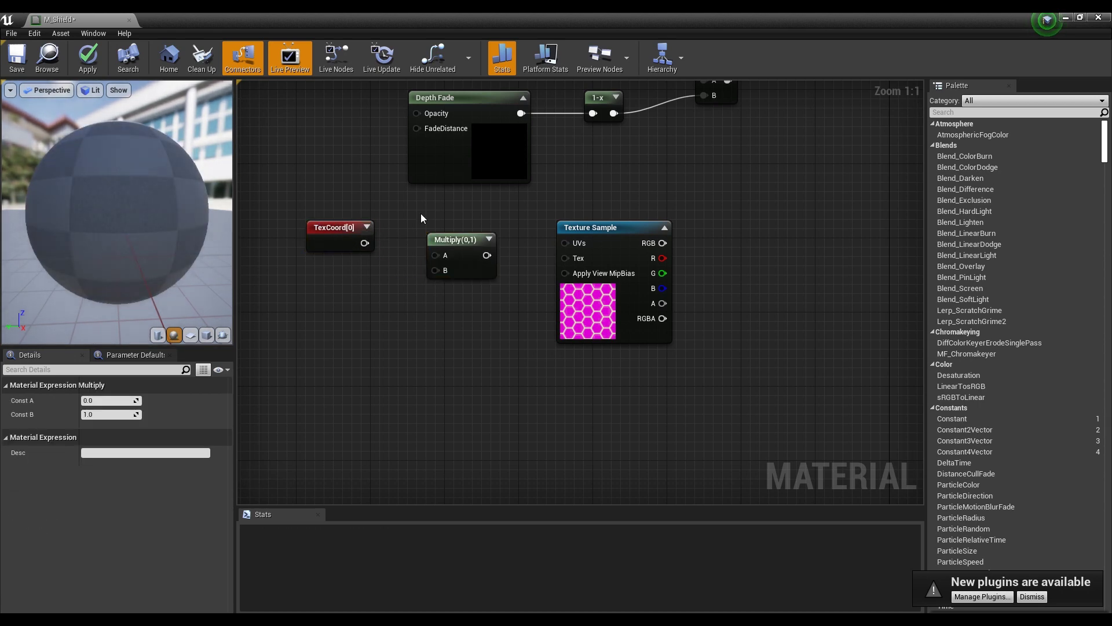
pyautogui.click(339, 287)
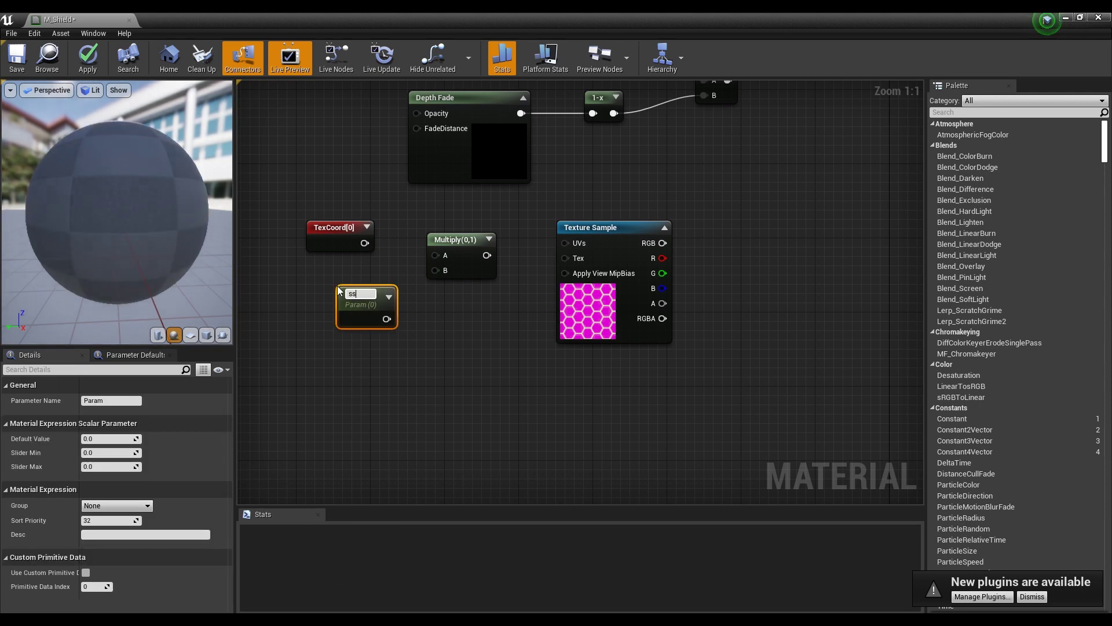
pyautogui.write('ss')
pyautogui.press('BackSpace')
pyautogui.press('BackSpace')
pyautogui.write('UV Size')
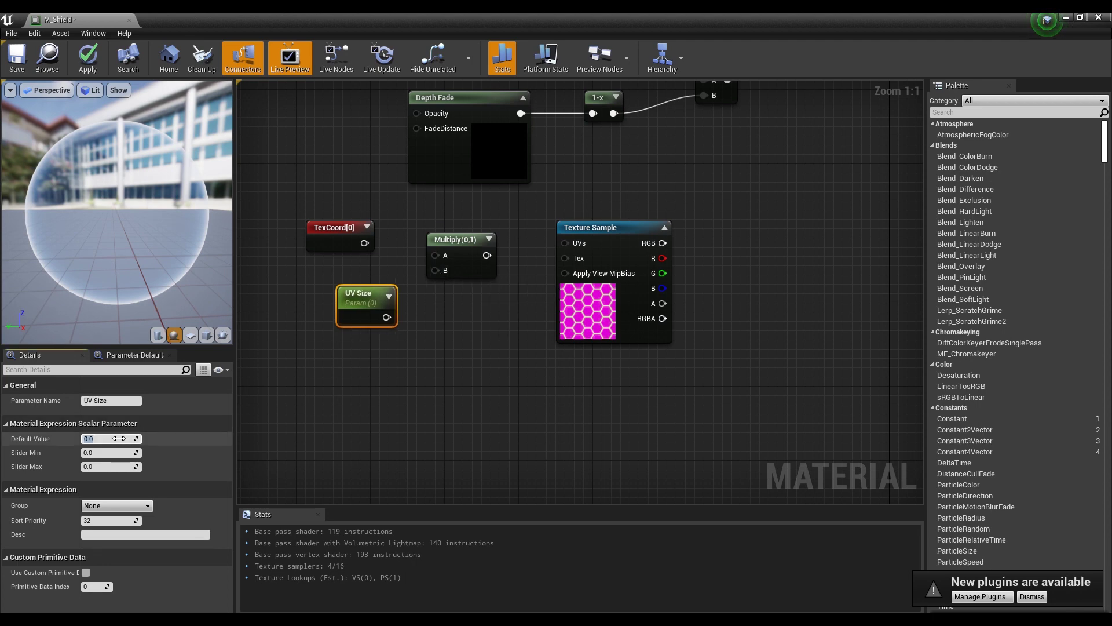
pyautogui.write('6')
pyautogui.press('Return')
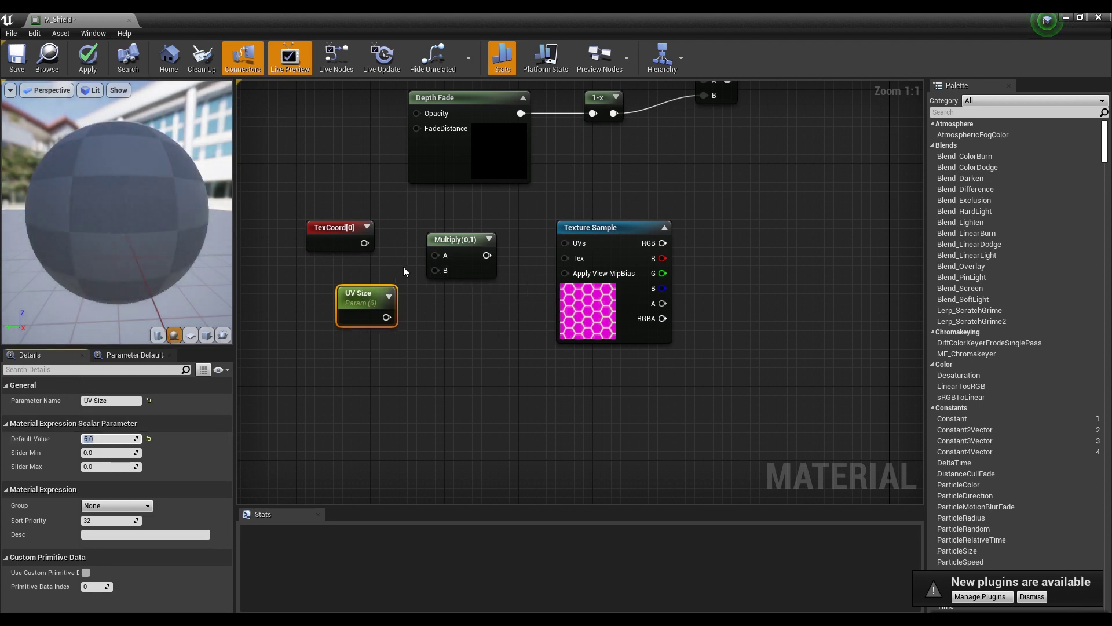
# Connect TexCoord to Multiply's A input and UV Size to B, and arrange the three nodes neatly closer to the Texture Sample
pyautogui.moveTo(364, 242); pyautogui.dragTo(439, 257)
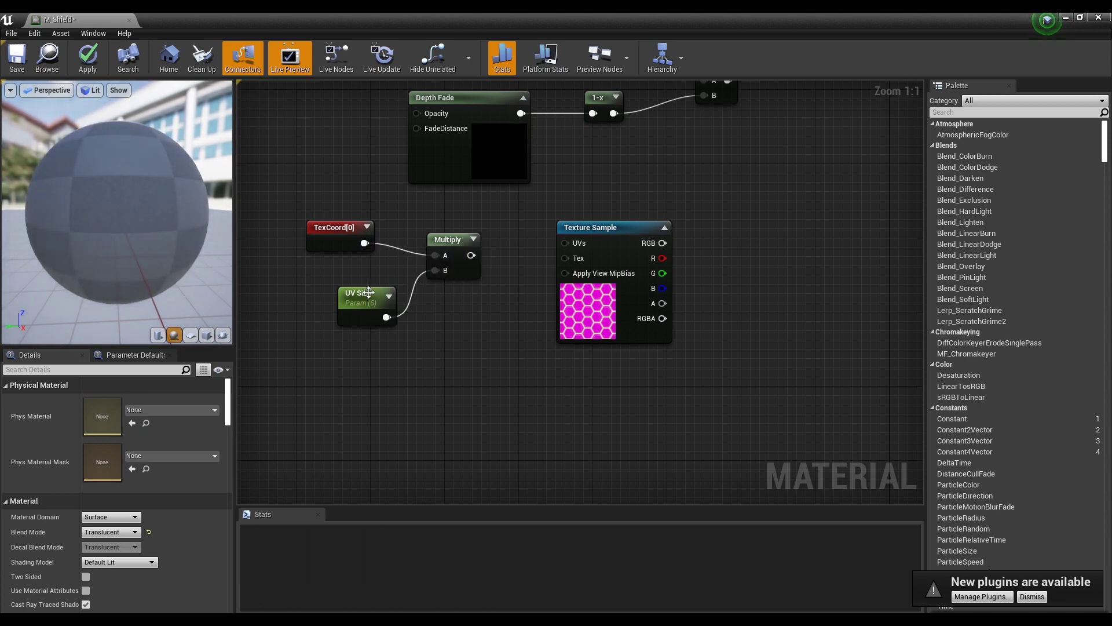
pyautogui.moveTo(369, 292); pyautogui.dragTo(347, 272)
pyautogui.moveTo(448, 249); pyautogui.dragTo(429, 238)
pyautogui.moveTo(492, 193); pyautogui.dragTo(372, 298)
pyautogui.moveTo(436, 235); pyautogui.dragTo(473, 231)
# Connect the Multiply output to the Texture Sample's UVs input and move the Texture Sample slightly closer to Multiply
pyautogui.click(501, 248)
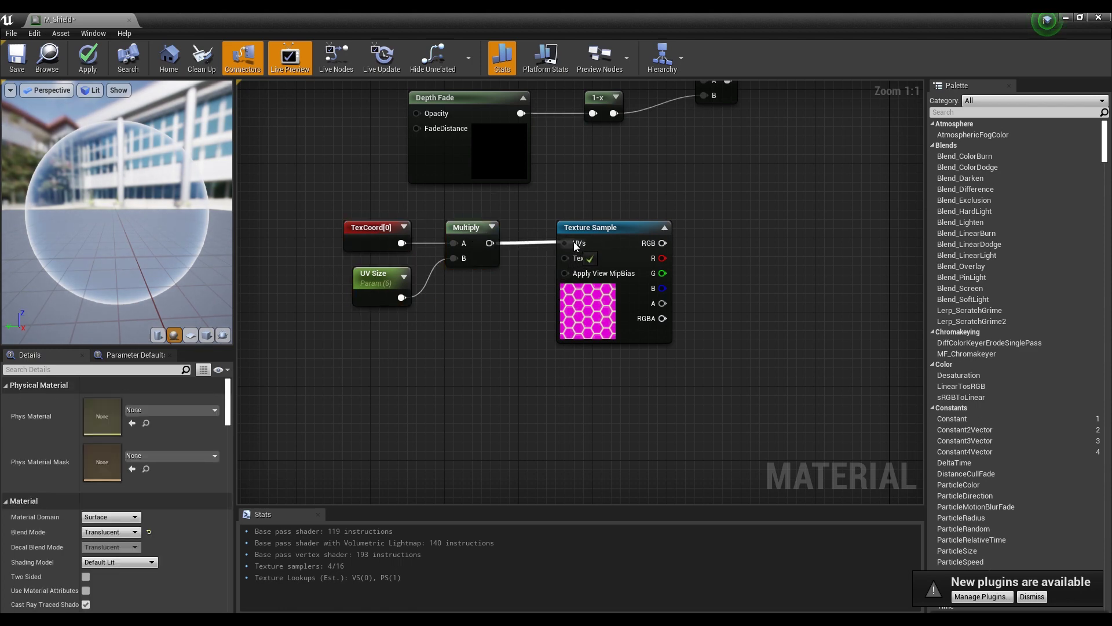
pyautogui.moveTo(597, 230); pyautogui.dragTo(580, 229)
pyautogui.click(751, 270)
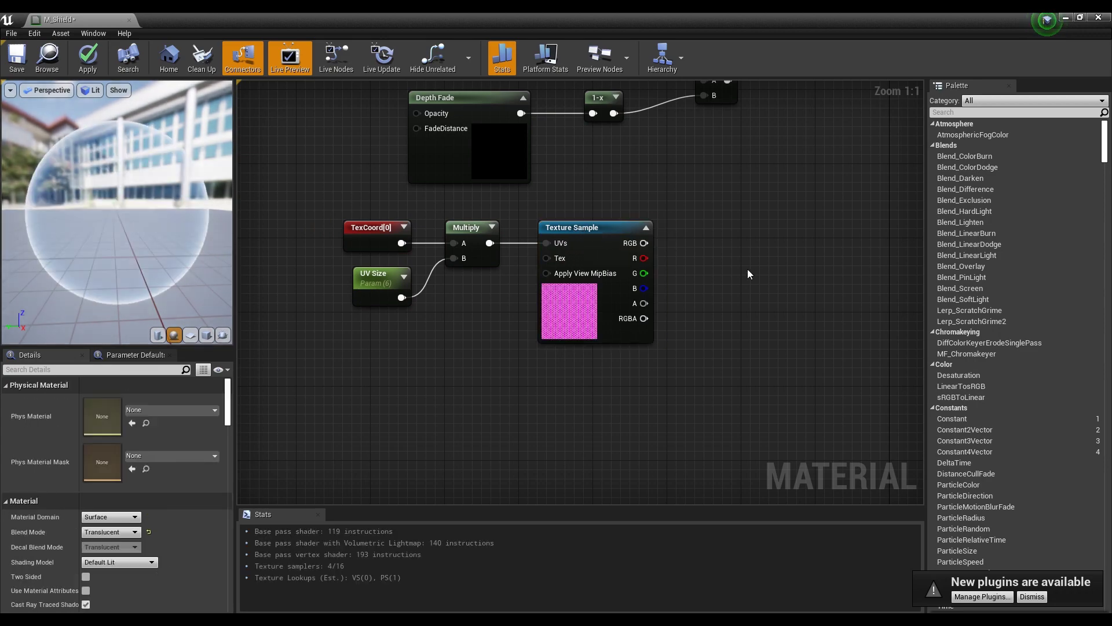
# Add a GeneratedBand function node and place it just below the Texture Sample node
pyautogui.scroll(-2, 690, 276)
pyautogui.moveTo(690, 277); pyautogui.dragTo(721, 230, button='right')
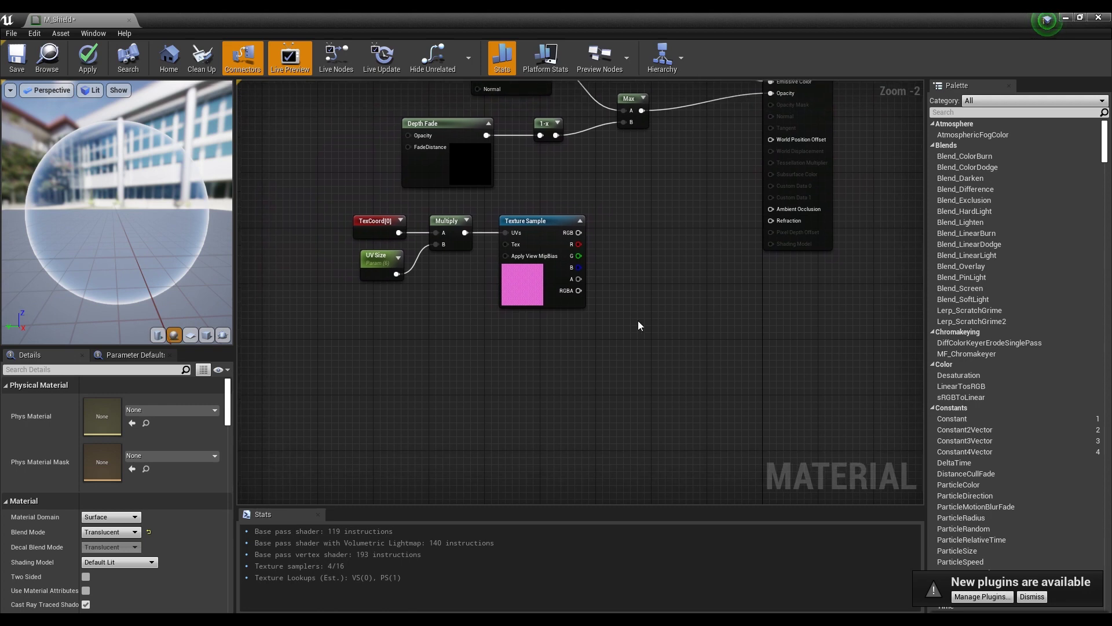
pyautogui.rightClick(509, 362)
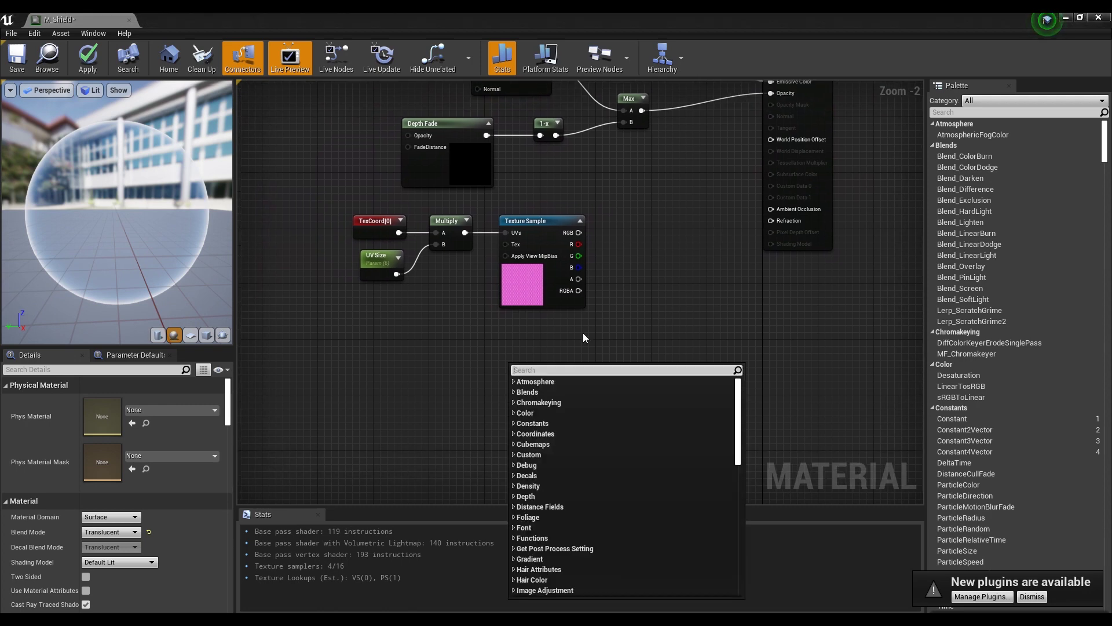
pyautogui.write('gen')
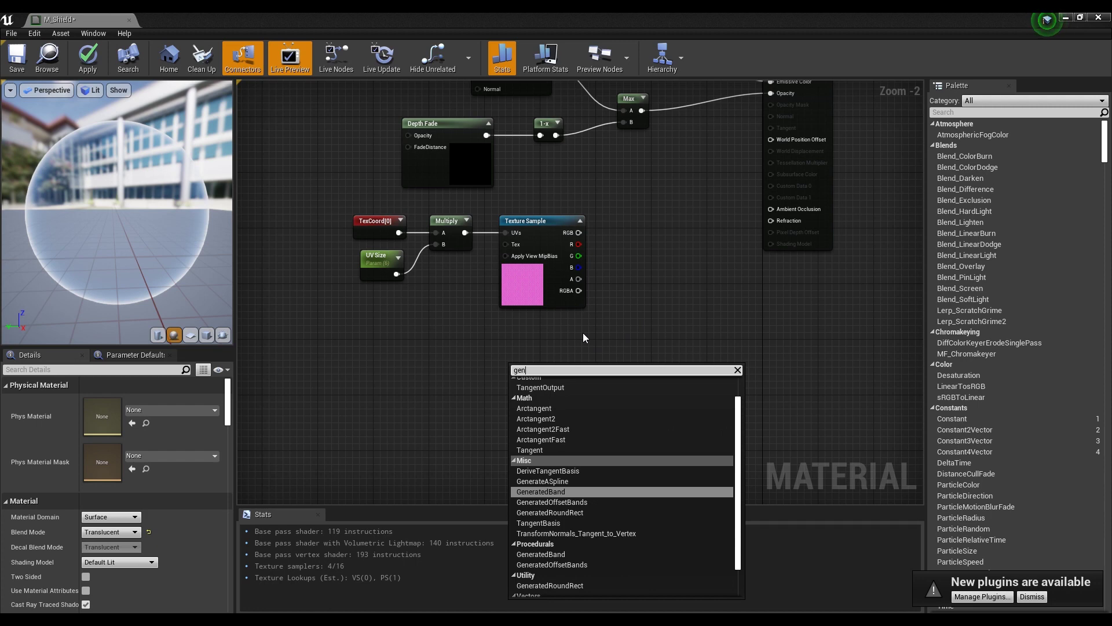
pyautogui.press('Return')
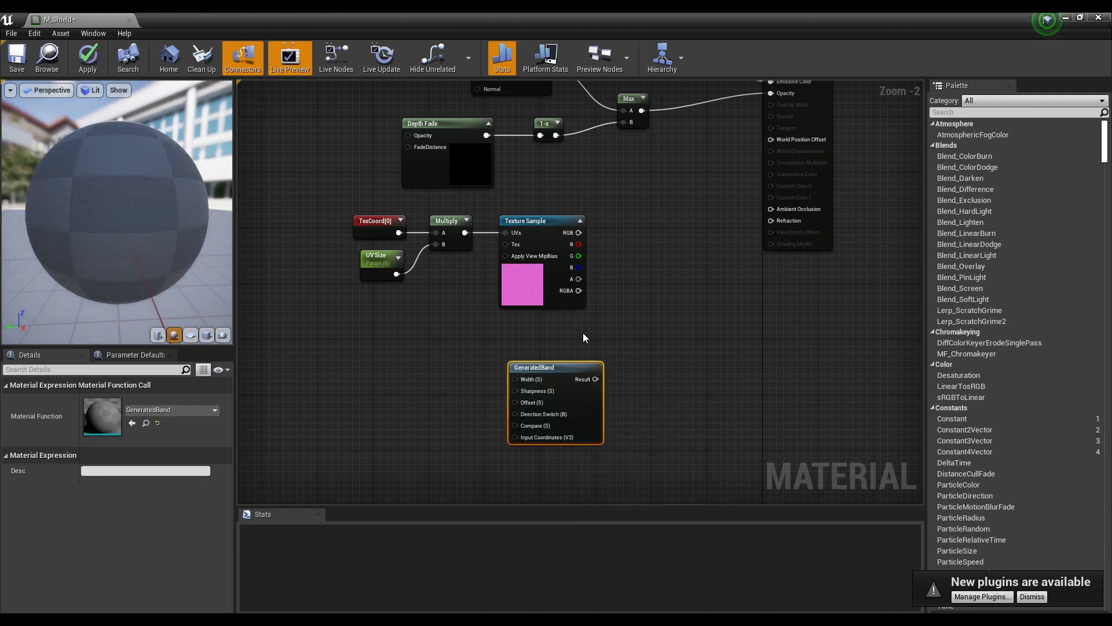
pyautogui.moveTo(634, 335); pyautogui.dragTo(654, 283, button='right')
pyautogui.moveTo(600, 316); pyautogui.dragTo(590, 294)
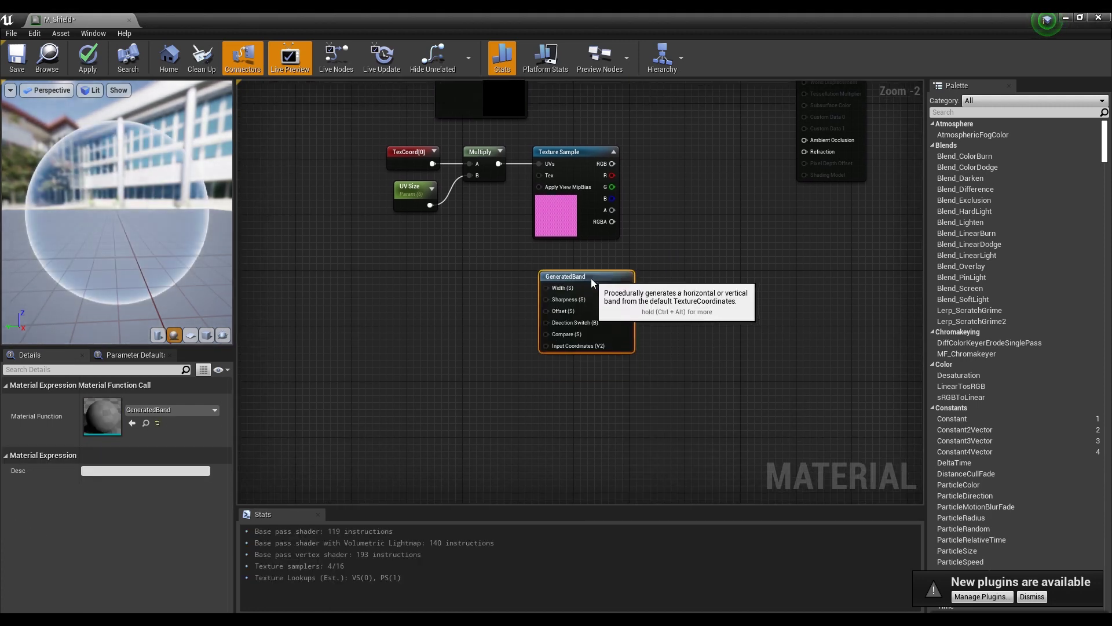
pyautogui.moveTo(587, 276); pyautogui.dragTo(616, 226, button='right')
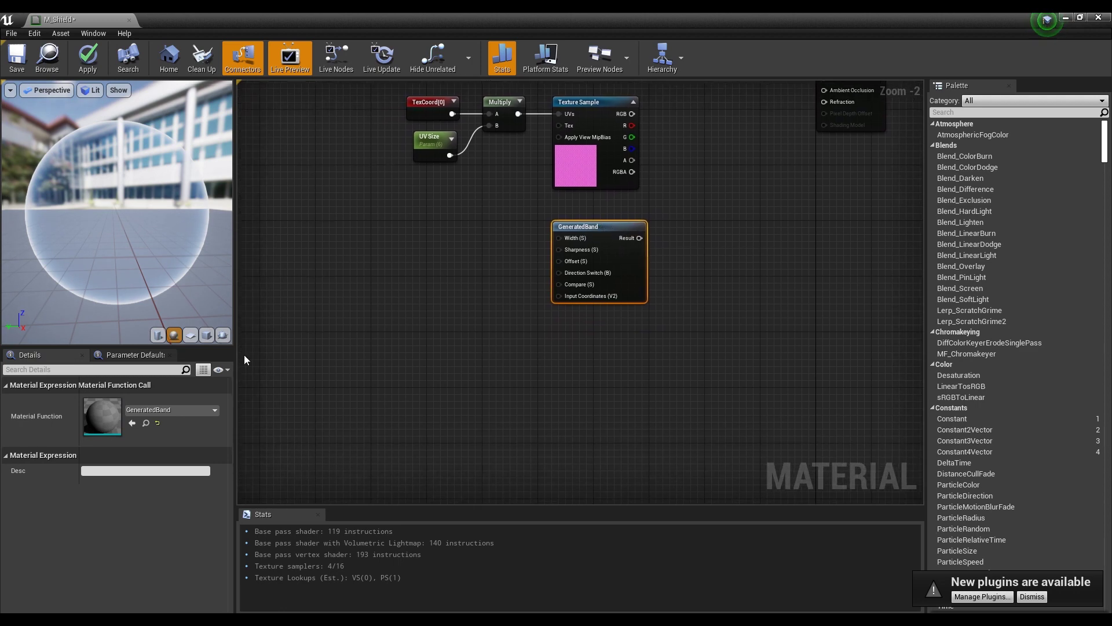
# Switch the preview mesh to a cube, start previewing the GeneratedBand node and view one face of the cube frontally
pyautogui.click(207, 335)
pyautogui.rightClick(588, 227)
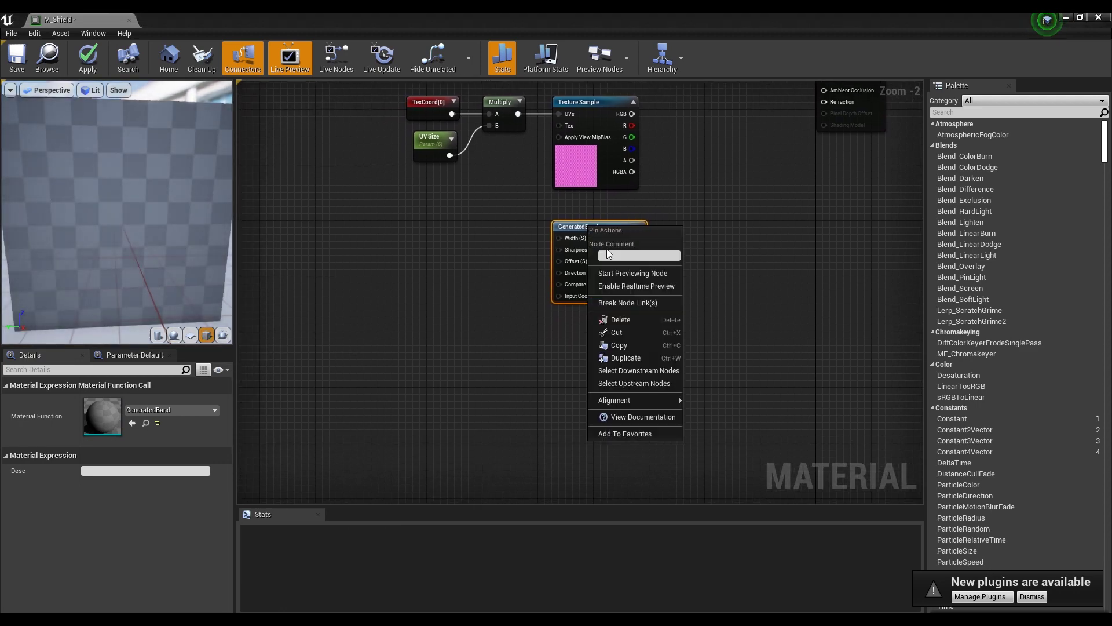
pyautogui.click(626, 273)
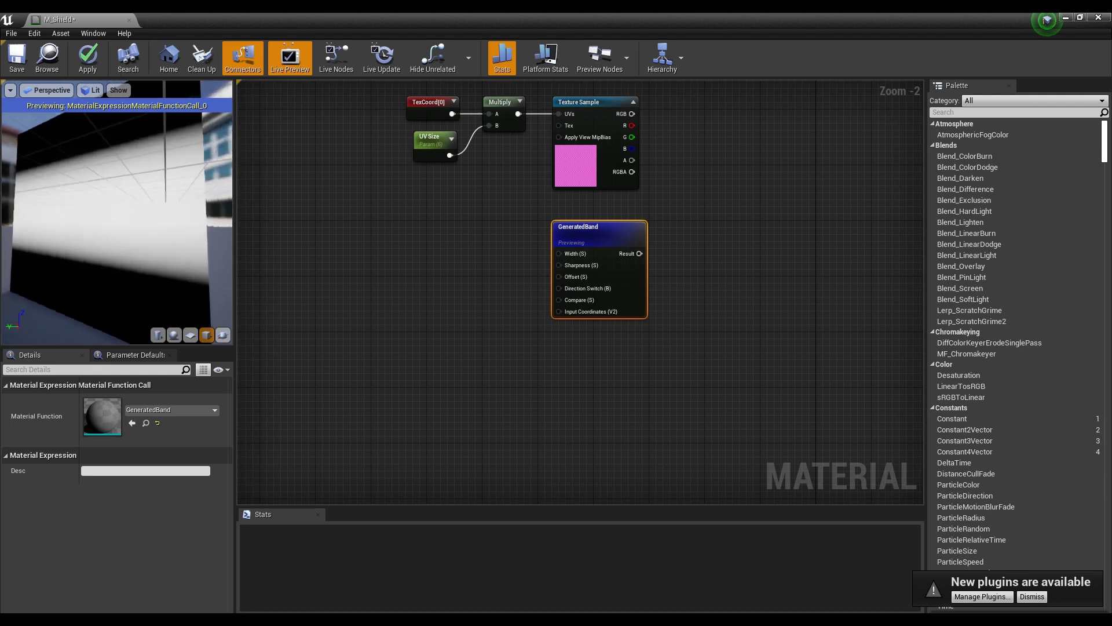
pyautogui.moveTo(139, 253); pyautogui.dragTo(139, 253)
# Add two scalar parameters, one above the other, below the UV Size node and to the left of GeneratedBand
pyautogui.moveTo(445, 230); pyautogui.dragTo(536, 237, button='right')
pyautogui.press('s')
pyautogui.click(503, 201)
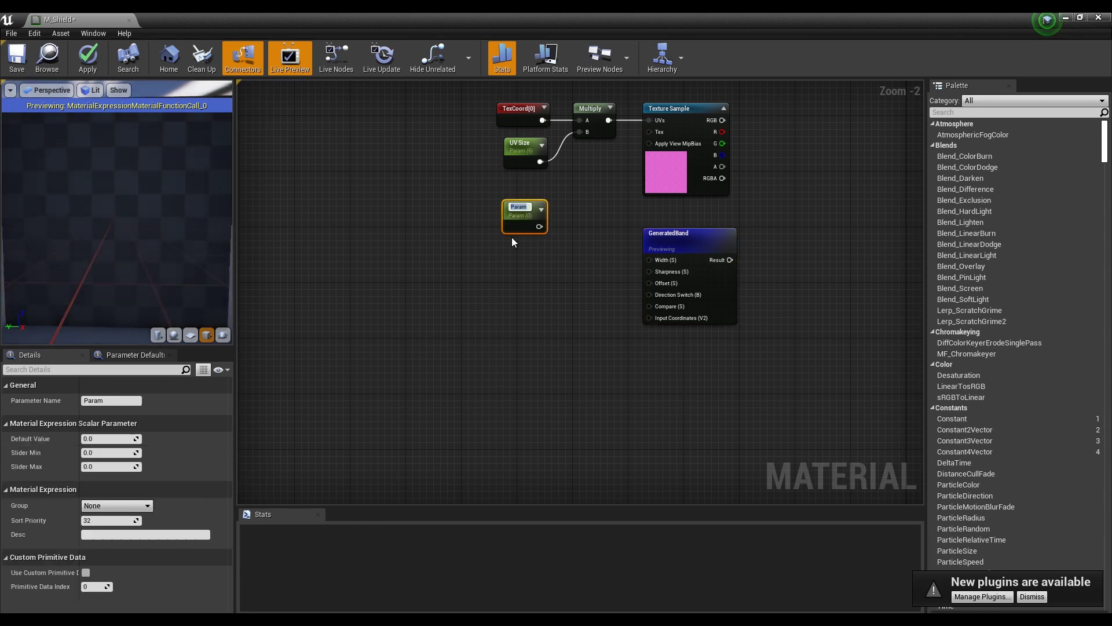
pyautogui.click(507, 244)
pyautogui.press('s')
pyautogui.click(505, 242)
pyautogui.write('sss')
pyautogui.click(558, 239)
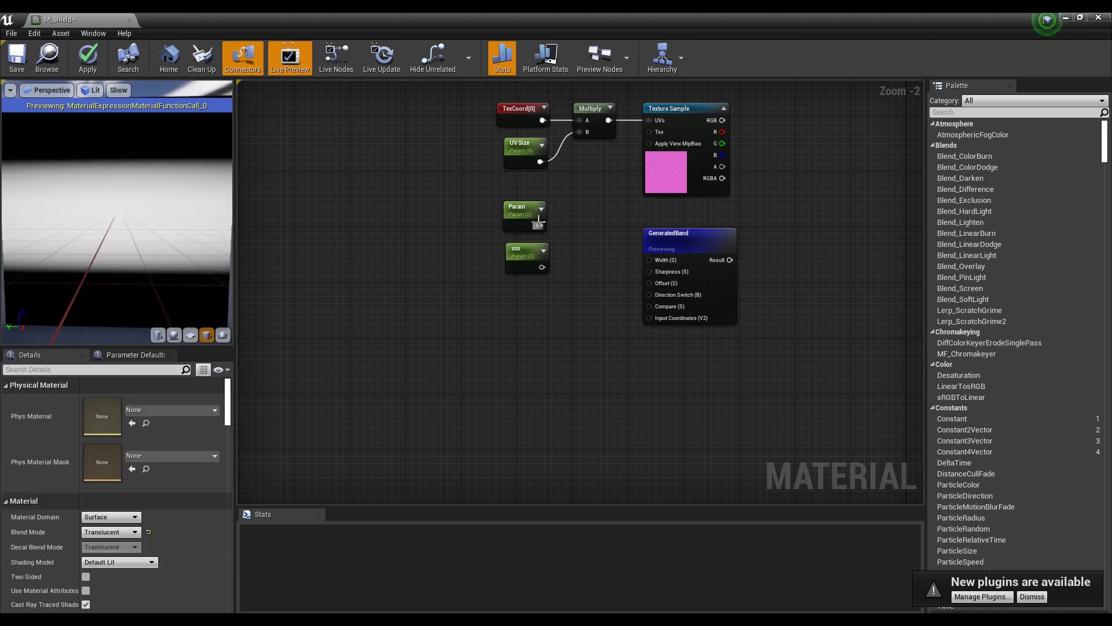
# Rename the upper of the two new scalar parameters to Width
pyautogui.click(521, 211)
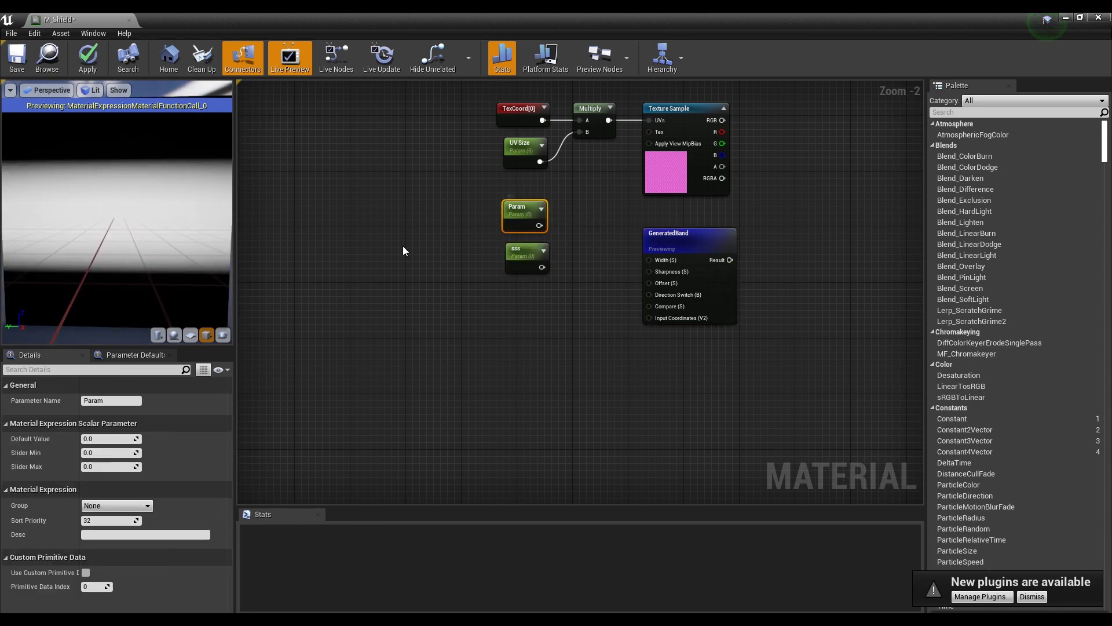
pyautogui.click(131, 400)
pyautogui.write('Wid')
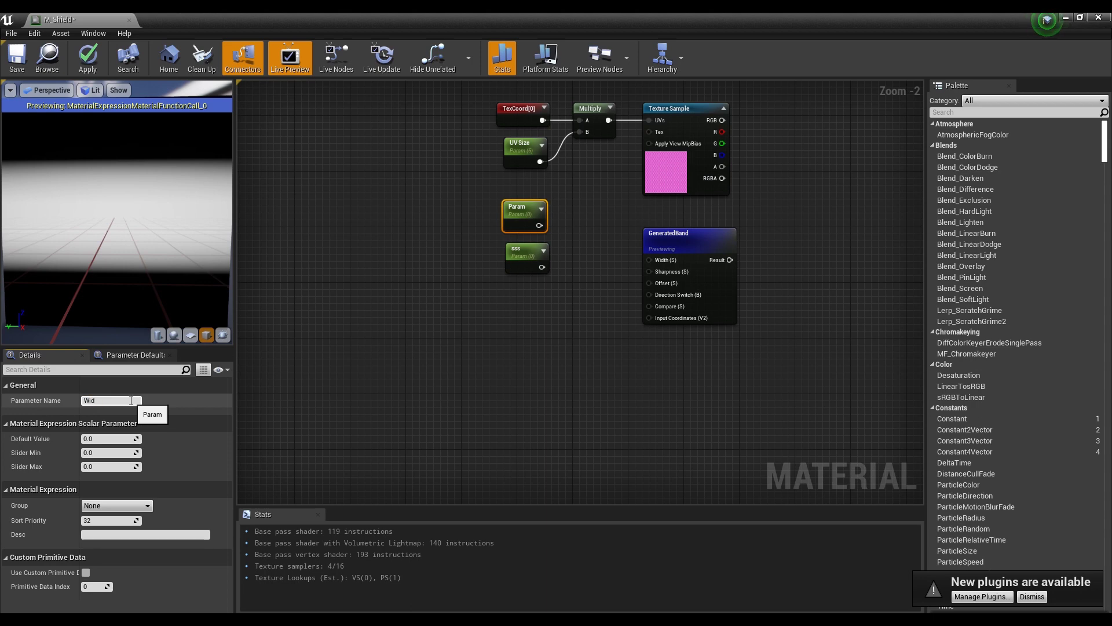
pyautogui.write('th')
pyautogui.press('Return')
# Rename the scalar parameter below Width to Sharpness
pyautogui.scroll(2, 565, 286)
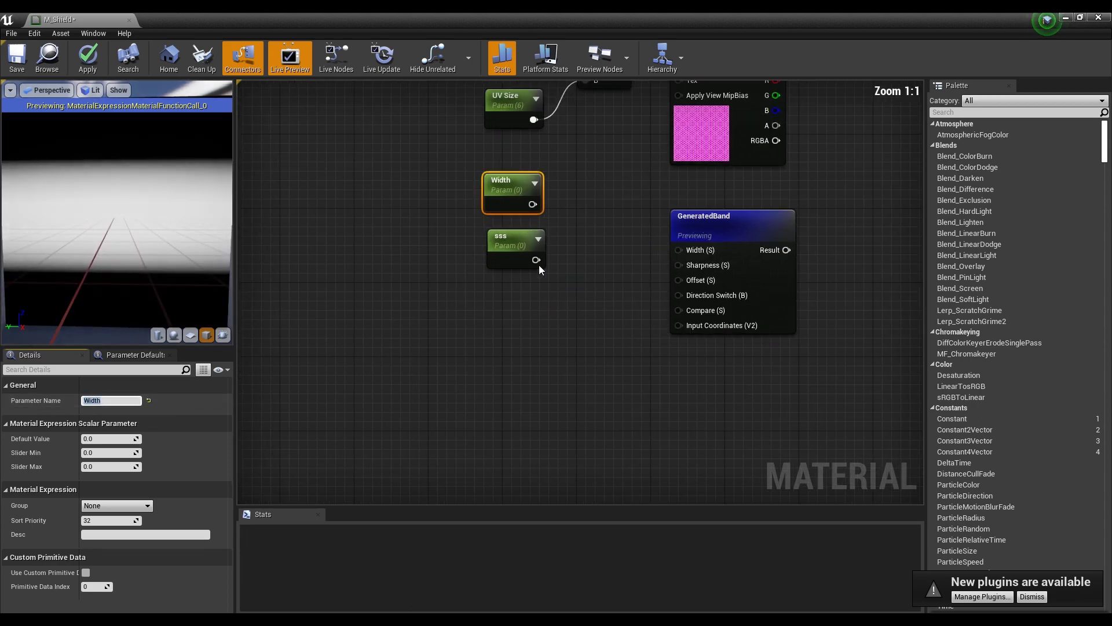
pyautogui.click(530, 258)
pyautogui.click(106, 401)
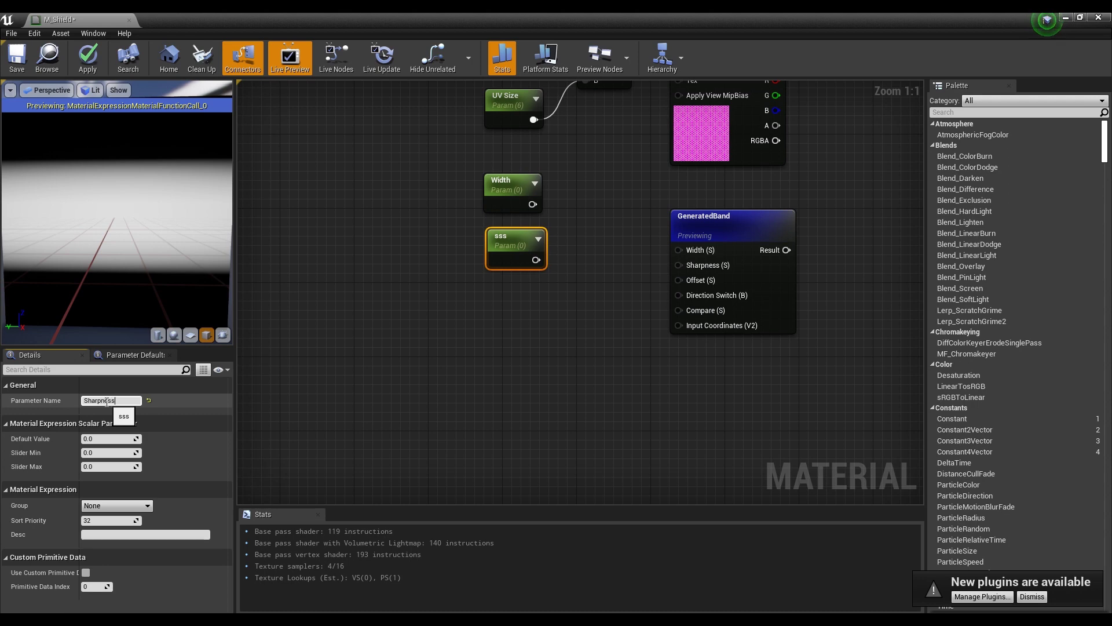
pyautogui.press('Return')
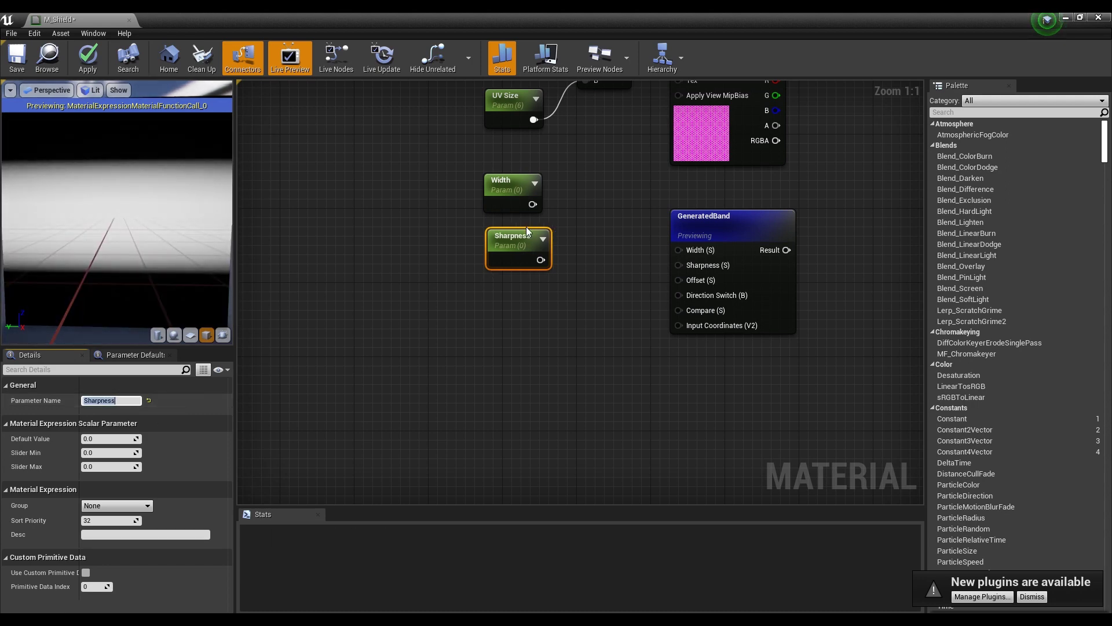
# Set the Width parameter's default value to 0.1
pyautogui.click(504, 184)
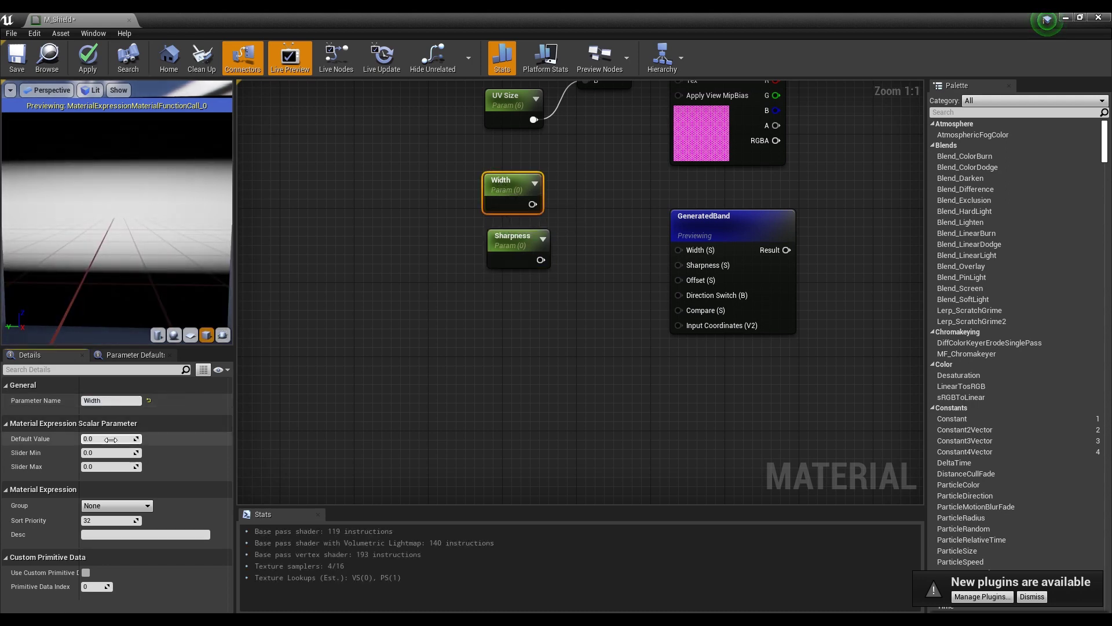
pyautogui.click(110, 439)
pyautogui.write('0')
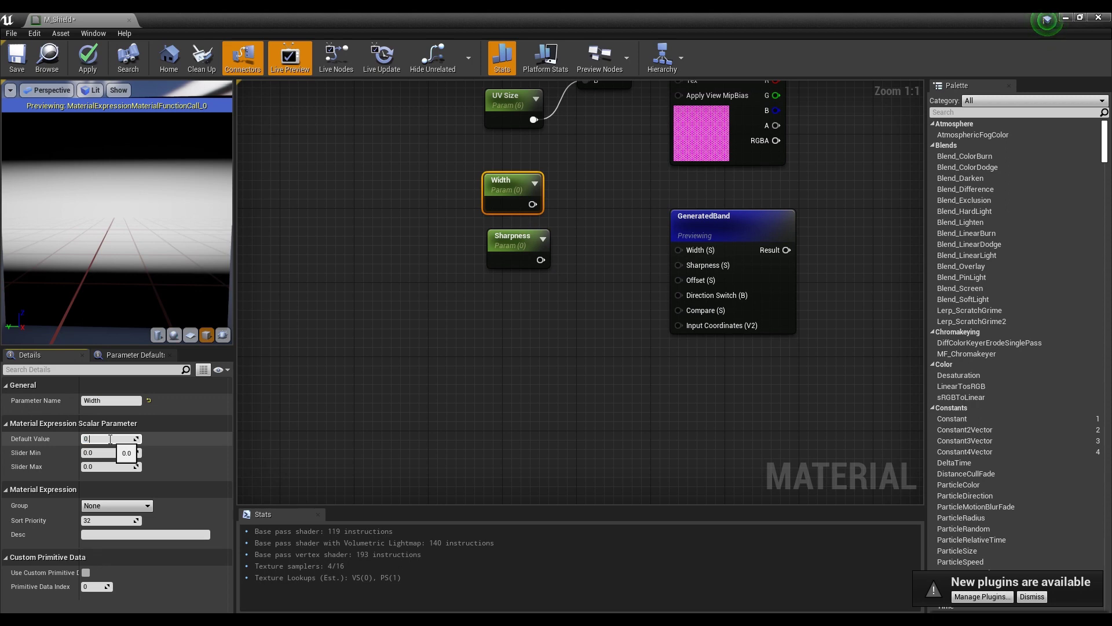
pyautogui.write('.1')
pyautogui.press('Return')
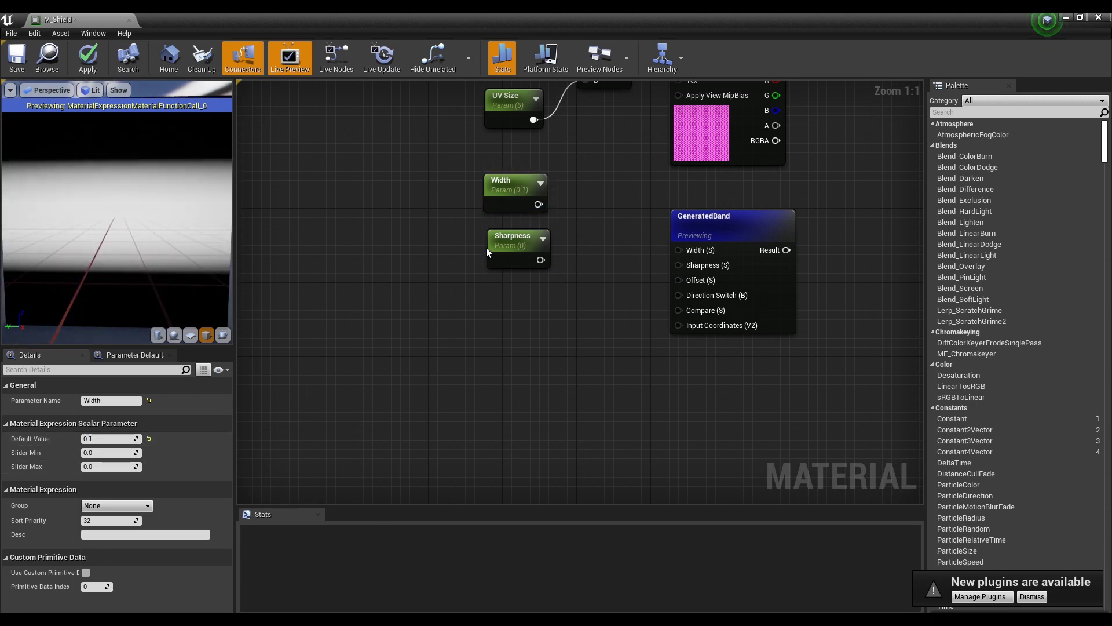
# Set the Sharpness parameter's default value to -0.3
pyautogui.click(487, 250)
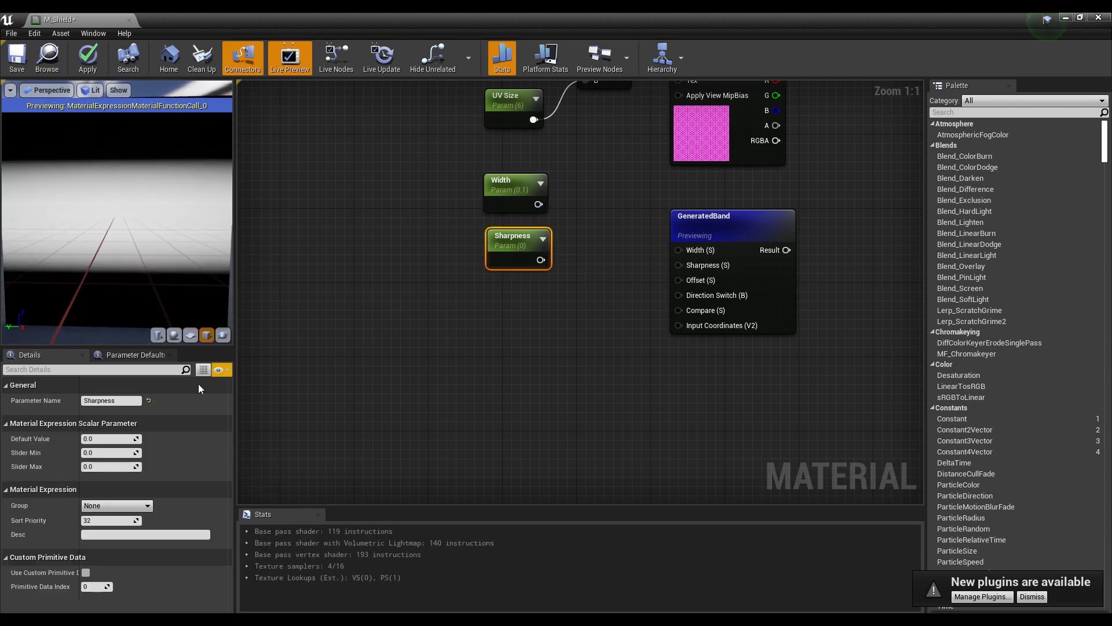
pyautogui.click(121, 439)
pyautogui.write('-0.3')
pyautogui.press('Return')
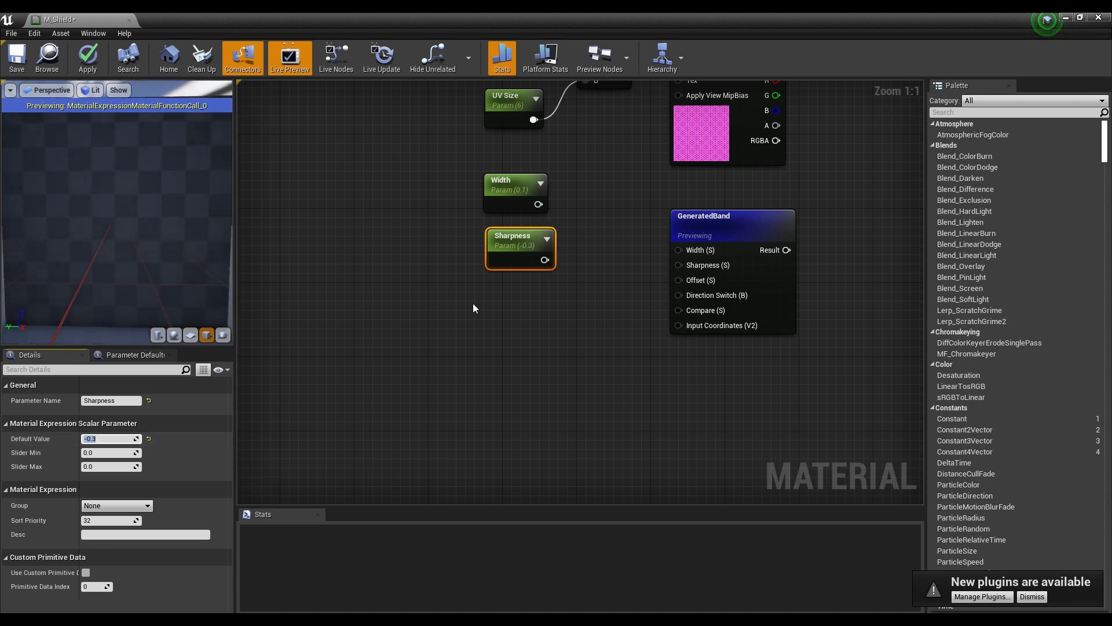
# Connect Width and Sharpness to the matching GeneratedBand inputs and move both parameter nodes closer to it
pyautogui.moveTo(544, 207); pyautogui.dragTo(680, 249)
pyautogui.moveTo(545, 260); pyautogui.dragTo(683, 264)
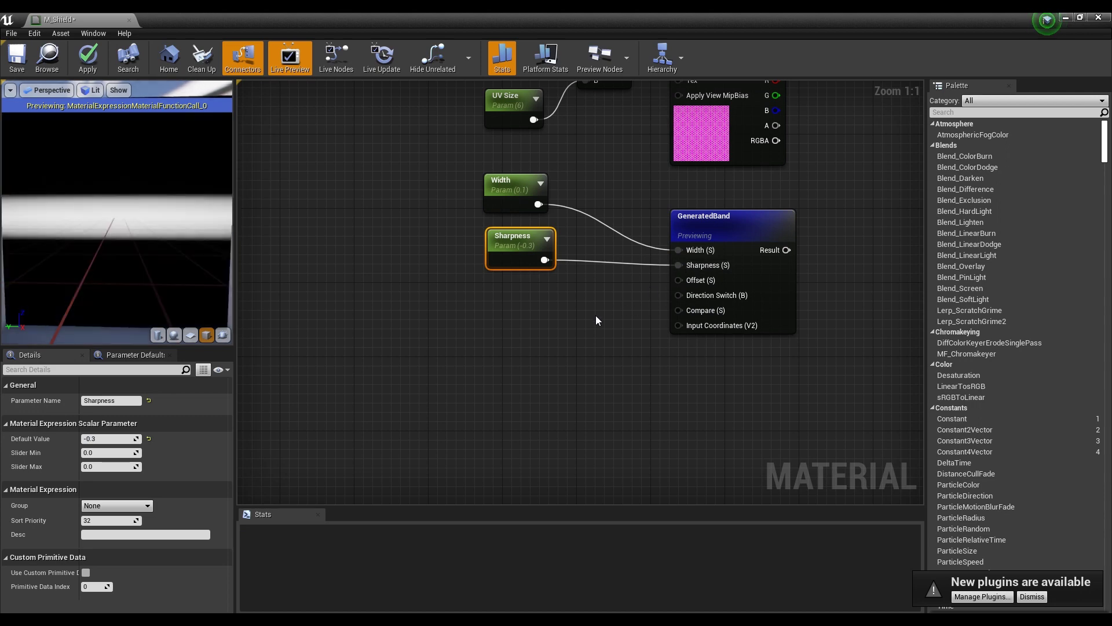
pyautogui.moveTo(590, 178); pyautogui.dragTo(558, 222)
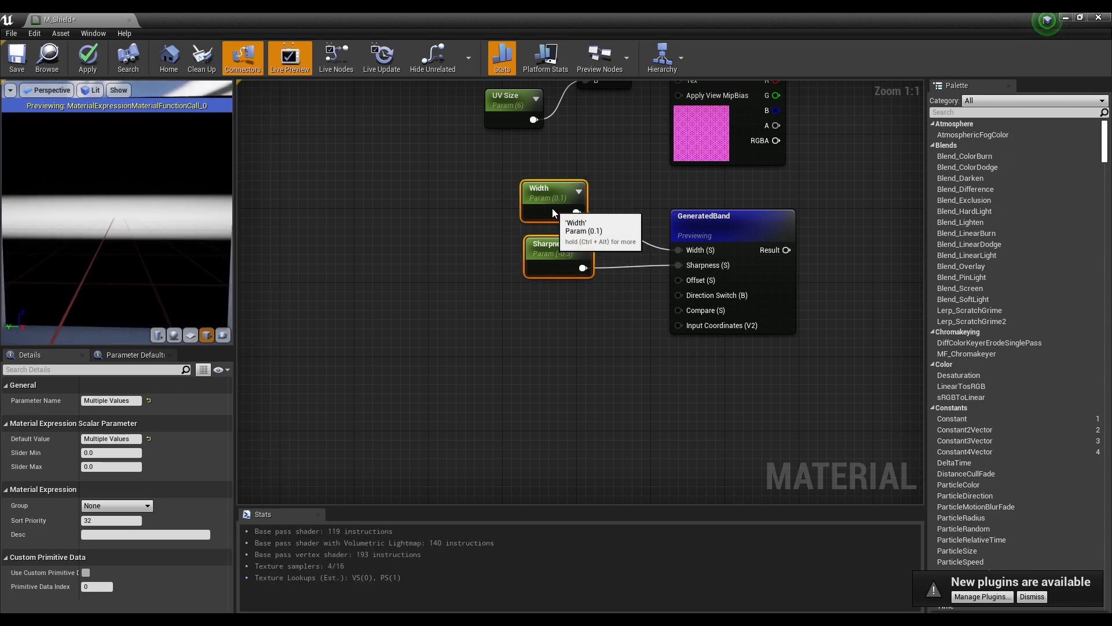
pyautogui.click(562, 293)
# Add a Panner node below the Sharpness parameter and connect its output to GeneratedBand's Input Coordinates (V2)
pyautogui.rightClick(533, 318)
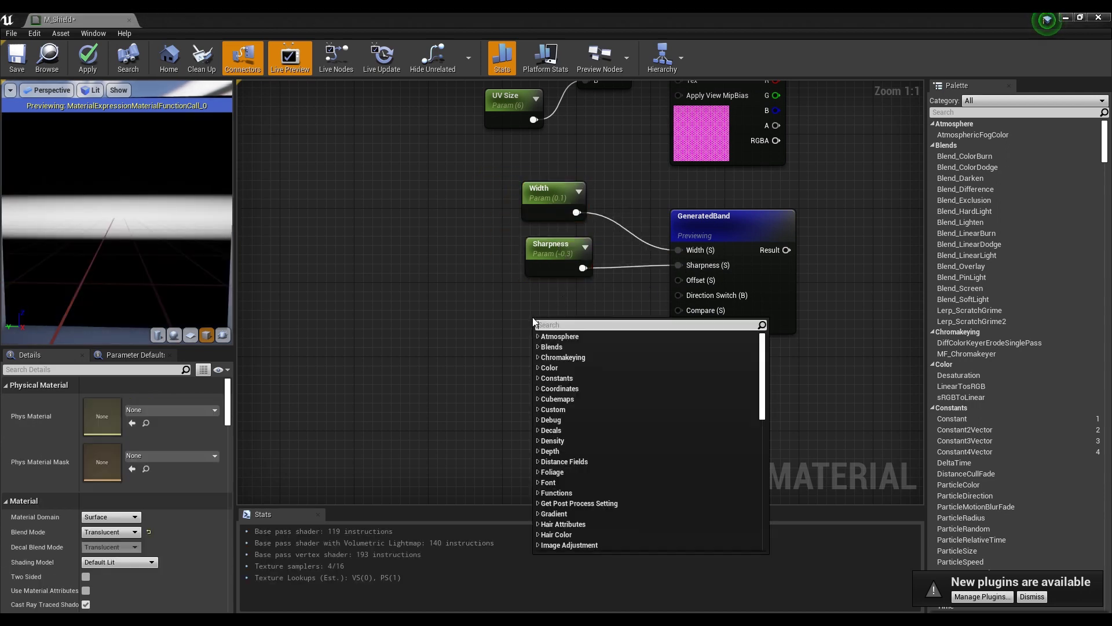
pyautogui.write('pan')
pyautogui.press('Return')
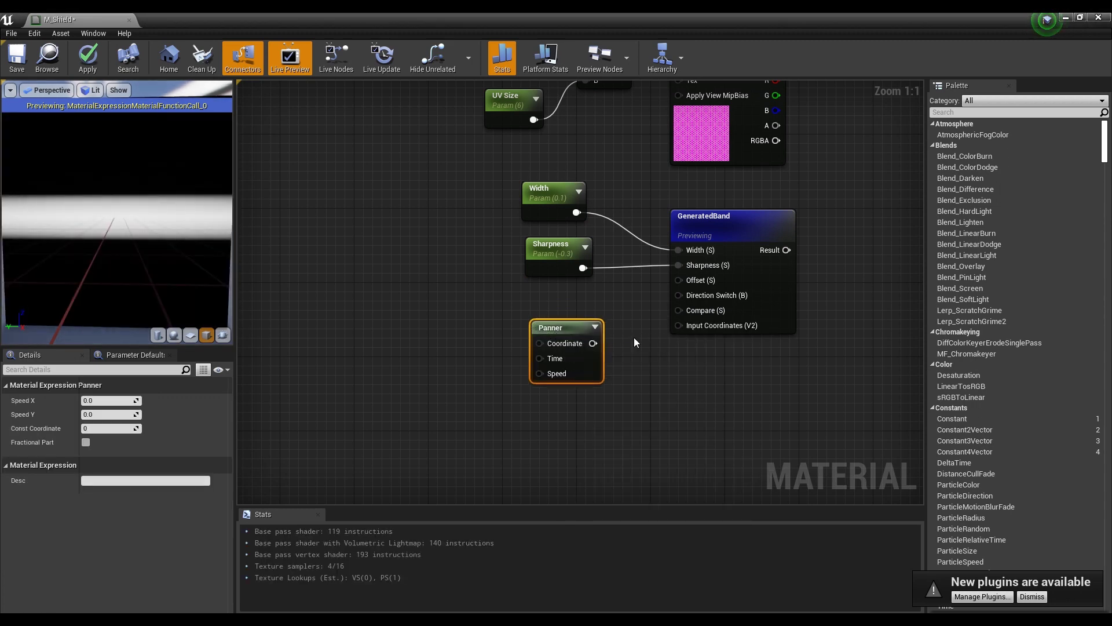
pyautogui.moveTo(593, 343); pyautogui.dragTo(599, 345)
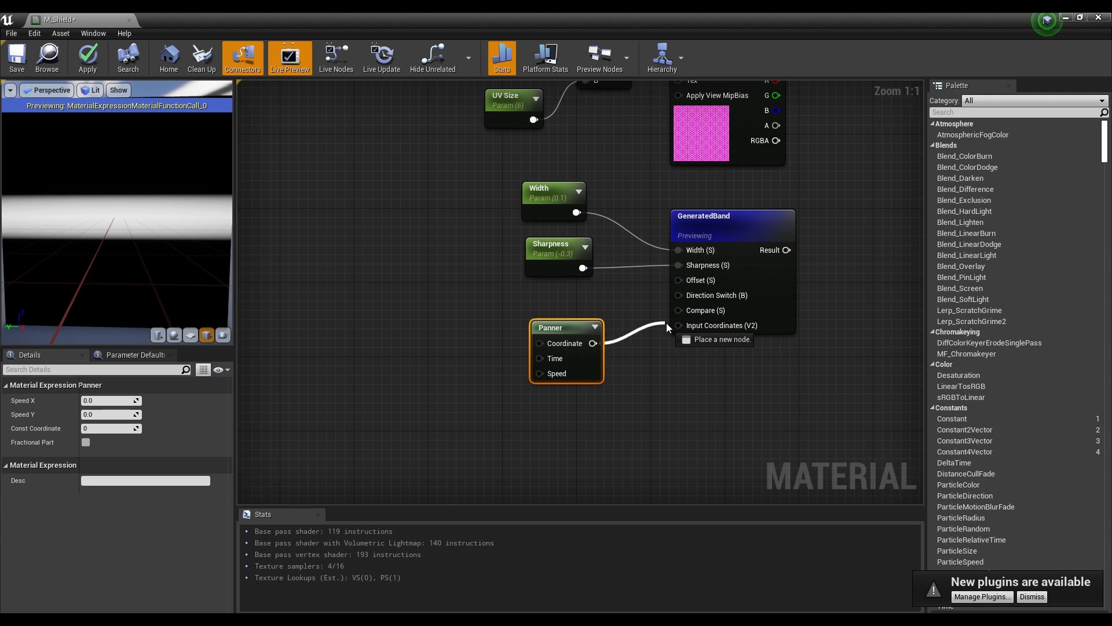
pyautogui.moveTo(683, 325); pyautogui.dragTo(686, 325)
pyautogui.click(644, 363)
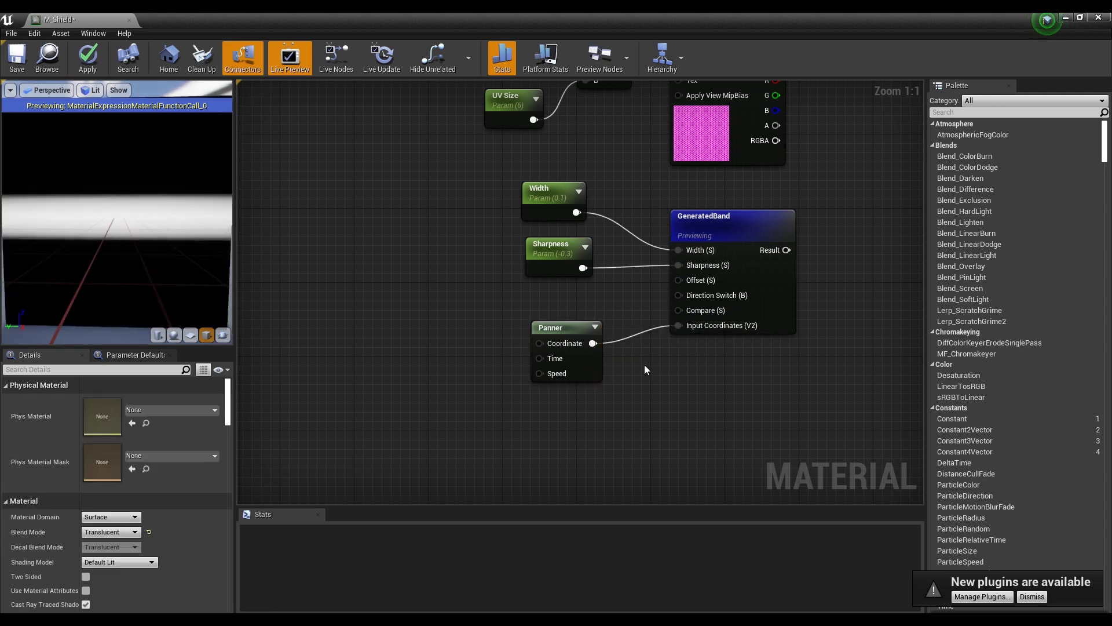
# Set the Panner's Speed Y to -0.5
pyautogui.click(560, 338)
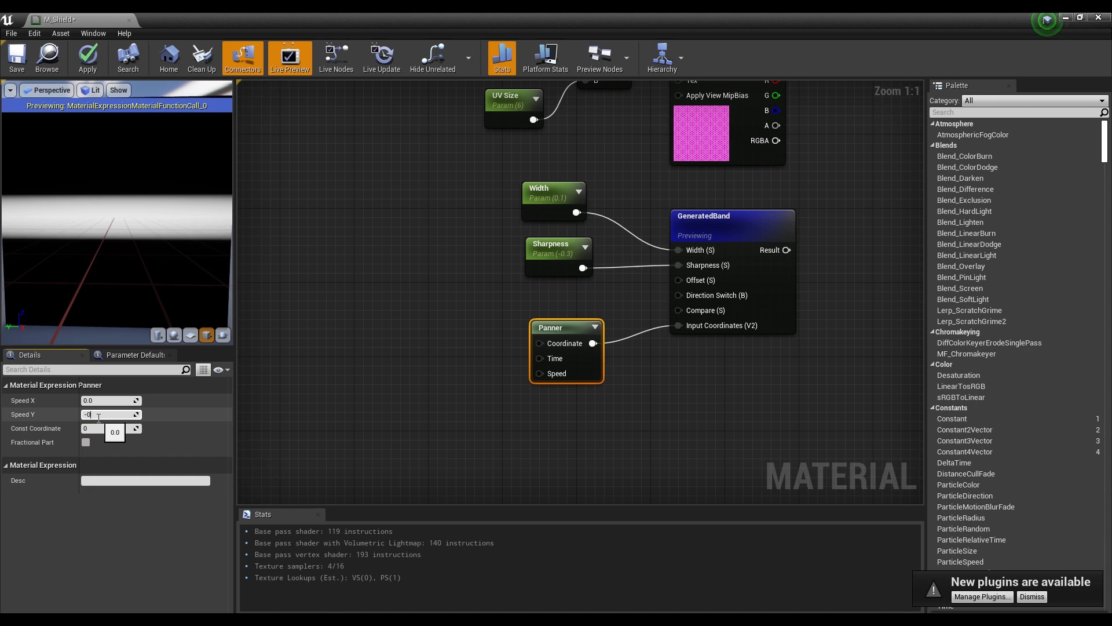
pyautogui.press('Return')
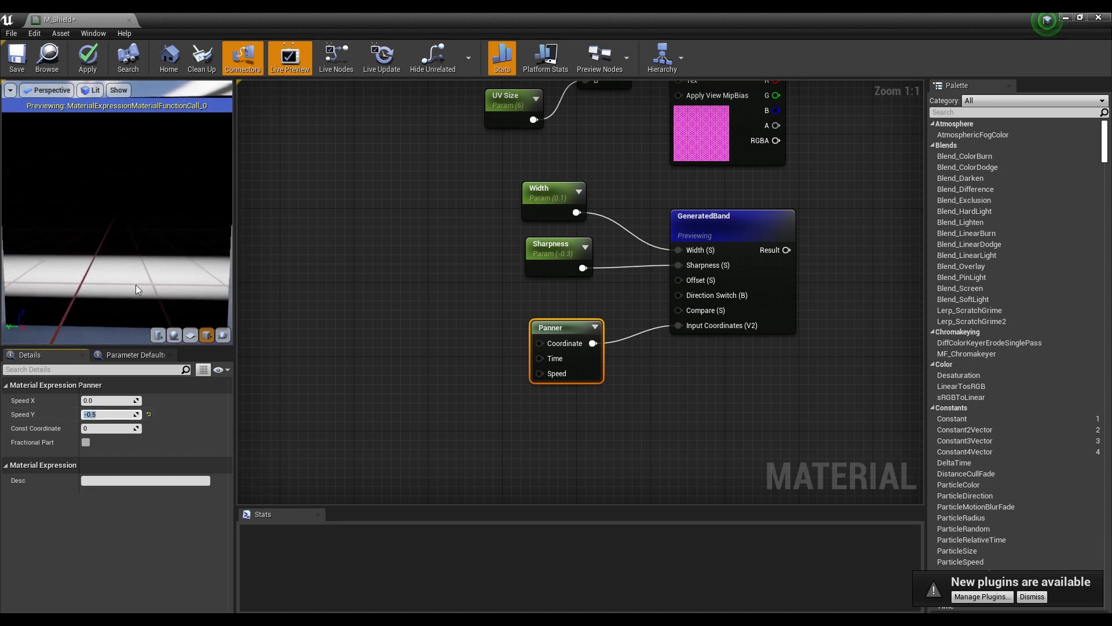
# Inspect the generated band on the preview cube from several angles and stop previewing the GeneratedBand node
pyautogui.moveTo(176, 266)
pyautogui.mouseDown()
pyautogui.moveTo(133, 273)
pyautogui.moveTo(174, 266)
pyautogui.mouseUp()
pyautogui.moveTo(145, 223); pyautogui.dragTo(161, 269)
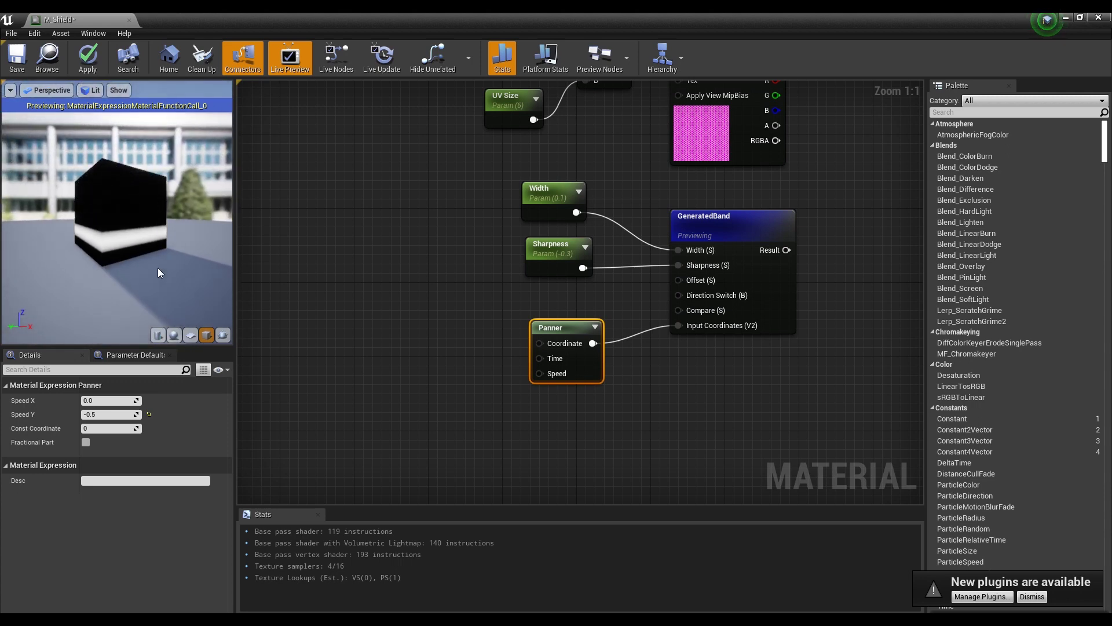
pyautogui.moveTo(174, 253); pyautogui.dragTo(136, 255)
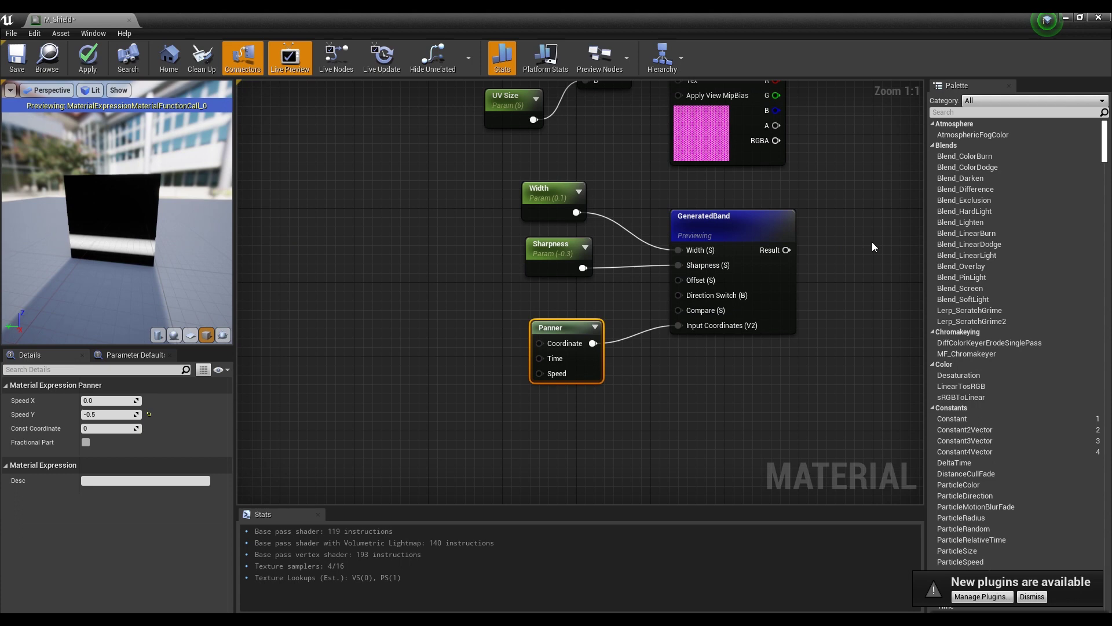
pyautogui.moveTo(871, 242); pyautogui.dragTo(694, 293, button='right')
pyautogui.rightClick(534, 272)
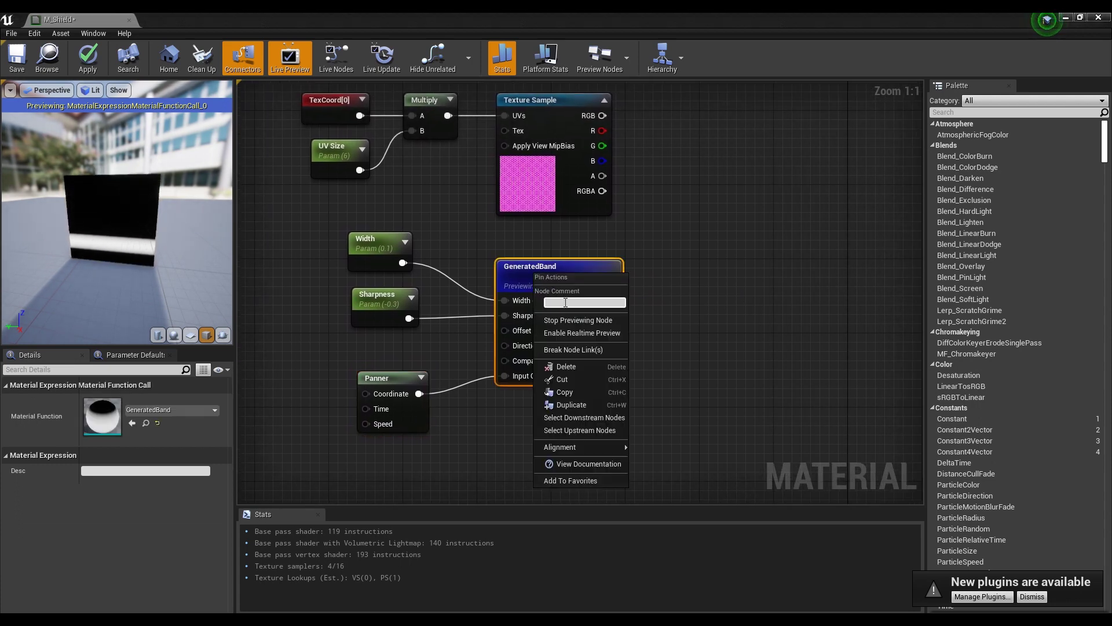
pyautogui.click(576, 320)
# Add a Multiply node, connecting the hexagon Texture Sample's B channel to A and GeneratedBand's Result to B
pyautogui.moveTo(623, 237); pyautogui.dragTo(633, 273, button='right')
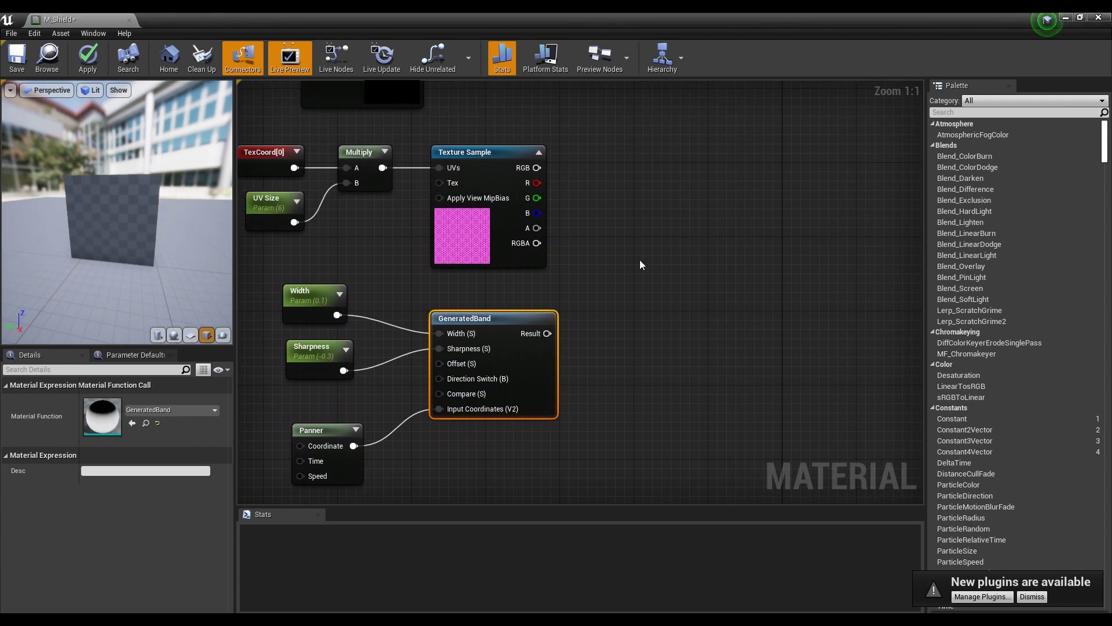
pyautogui.click(659, 241)
pyautogui.click(659, 242)
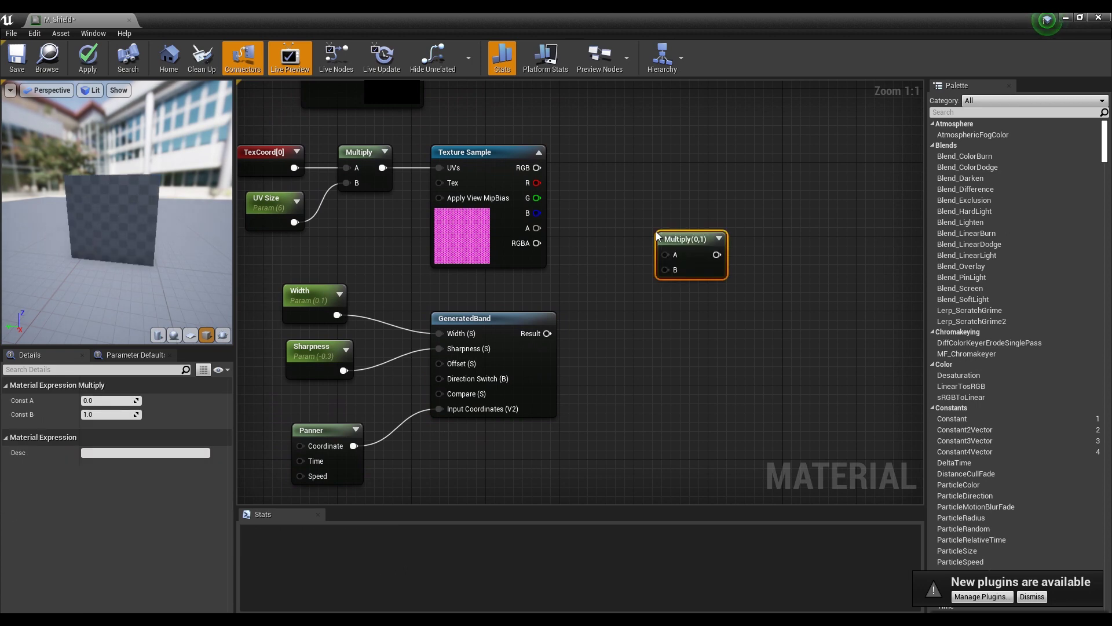
pyautogui.moveTo(538, 213); pyautogui.dragTo(670, 255)
pyautogui.moveTo(547, 333); pyautogui.dragTo(670, 207)
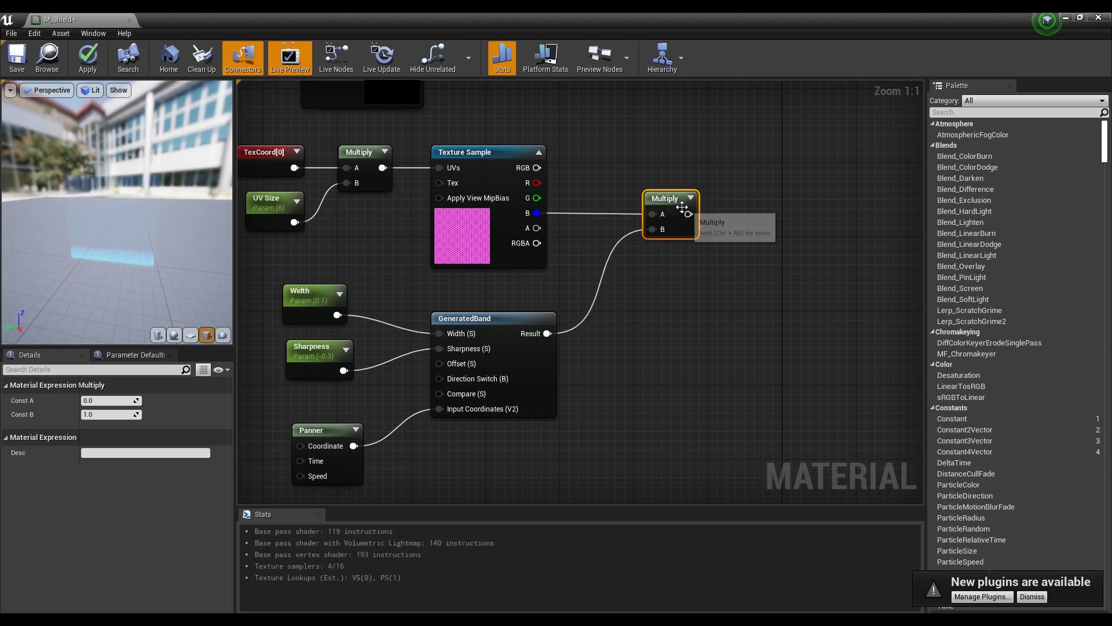
# Preview the new Multiply node on the cube from a closer angle and stop previewing it
pyautogui.rightClick(680, 206)
pyautogui.click(707, 252)
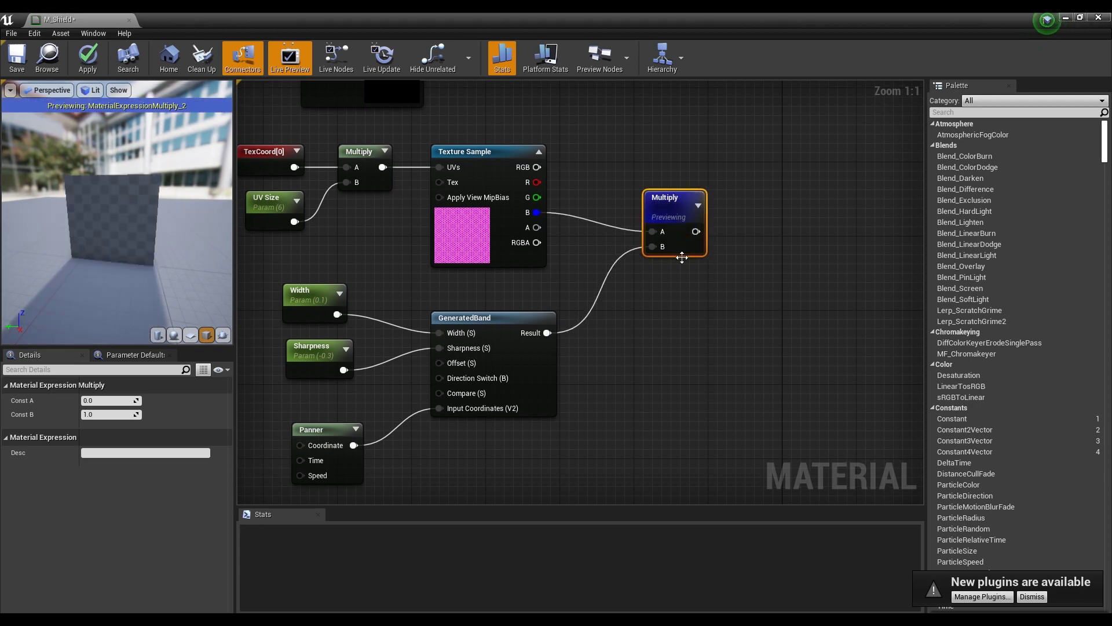
pyautogui.moveTo(130, 235); pyautogui.dragTo(154, 231)
pyautogui.scroll(4, 108, 233)
pyautogui.rightClick(689, 195)
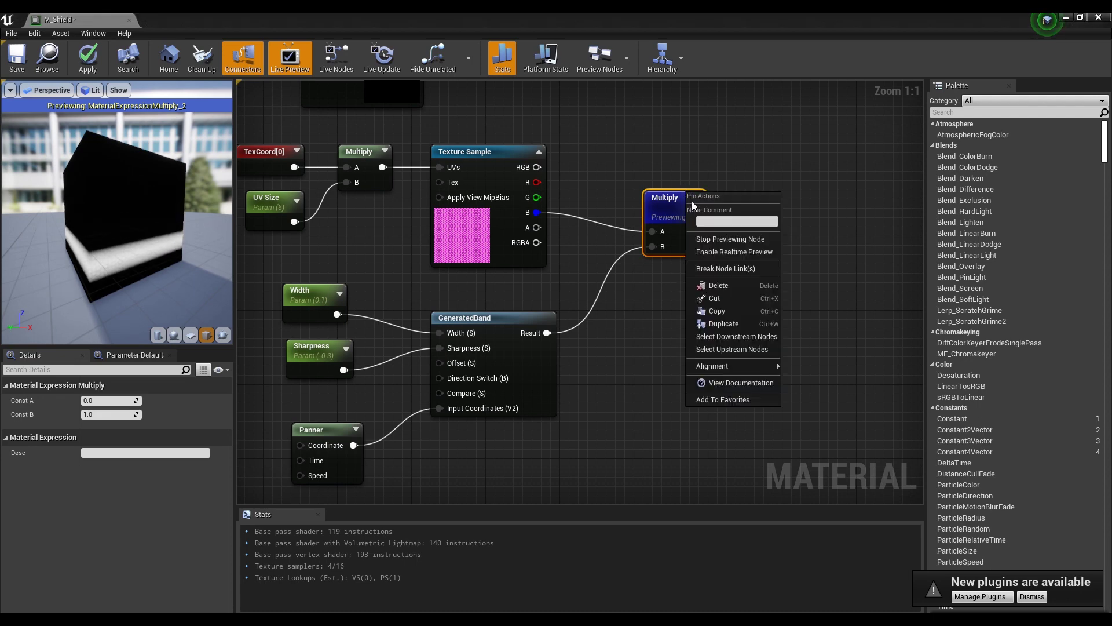
pyautogui.click(721, 240)
# Move the M_Shield output node further to the right to make room after the Lerp and Max nodes
pyautogui.moveTo(743, 193); pyautogui.dragTo(675, 306, button='right')
pyautogui.scroll(-1, 659, 284)
pyautogui.moveTo(756, 151); pyautogui.dragTo(749, 205, button='right')
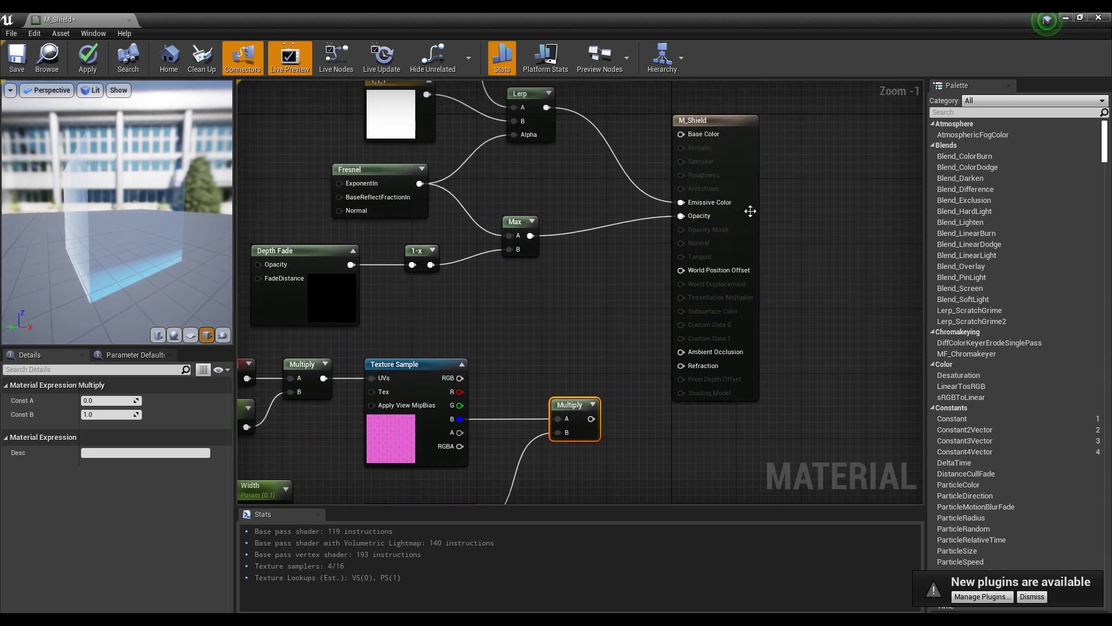
pyautogui.moveTo(751, 208); pyautogui.dragTo(816, 206)
pyautogui.click(625, 260)
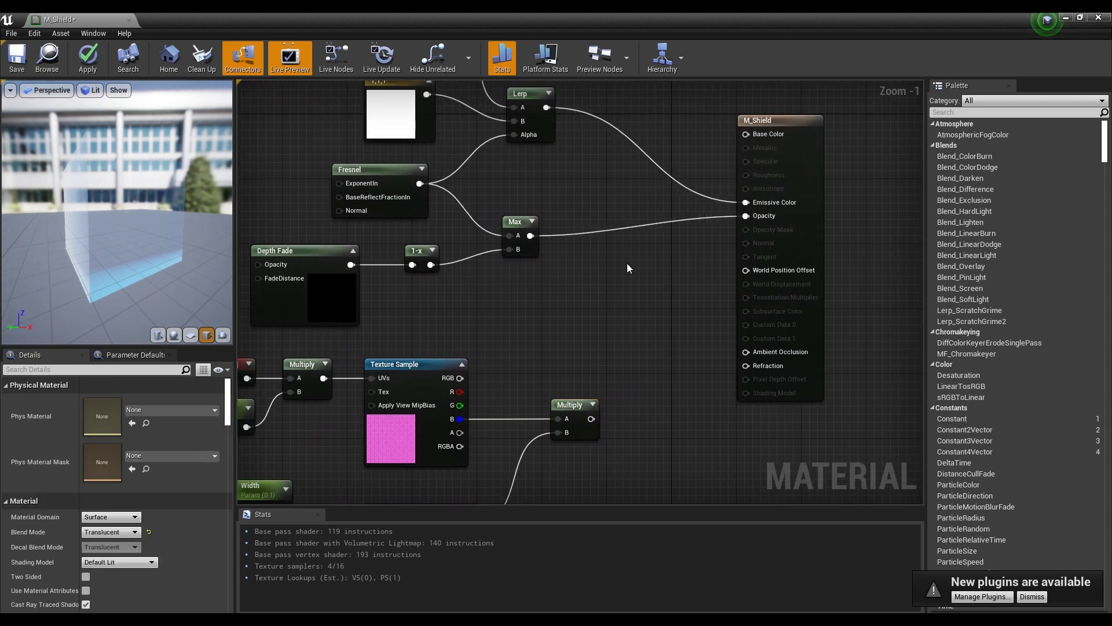
pyautogui.press('m')
pyautogui.click(621, 262)
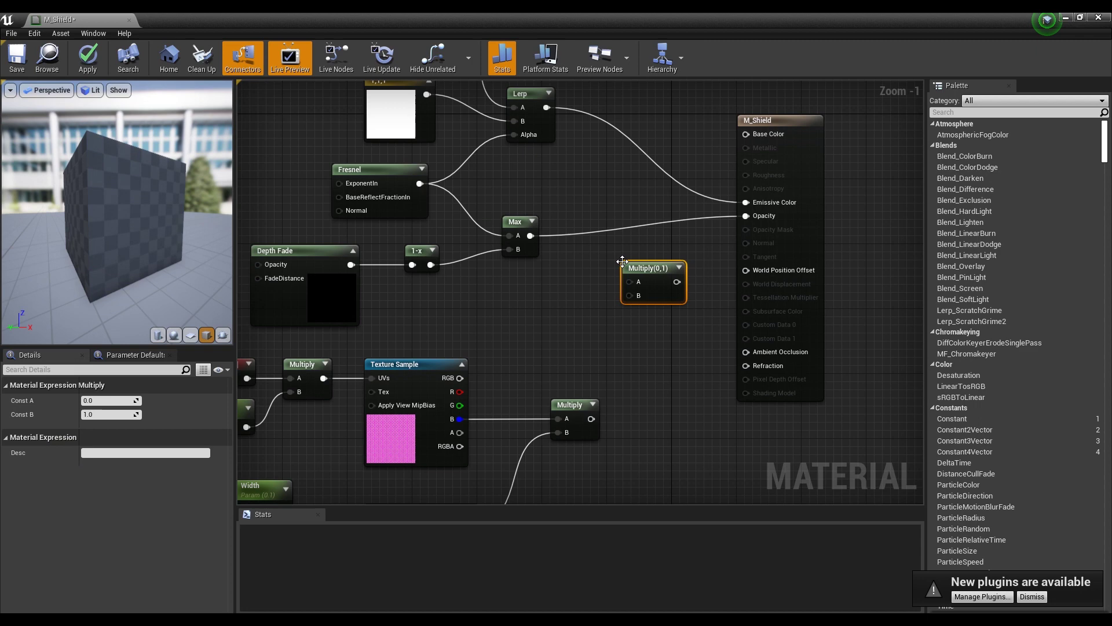
pyautogui.hotkey('ctrl', 'z')
# Add a second Max node, connecting the existing Max output to A and the texture-band Multiply output to B
pyautogui.rightClick(623, 263)
pyautogui.write('max')
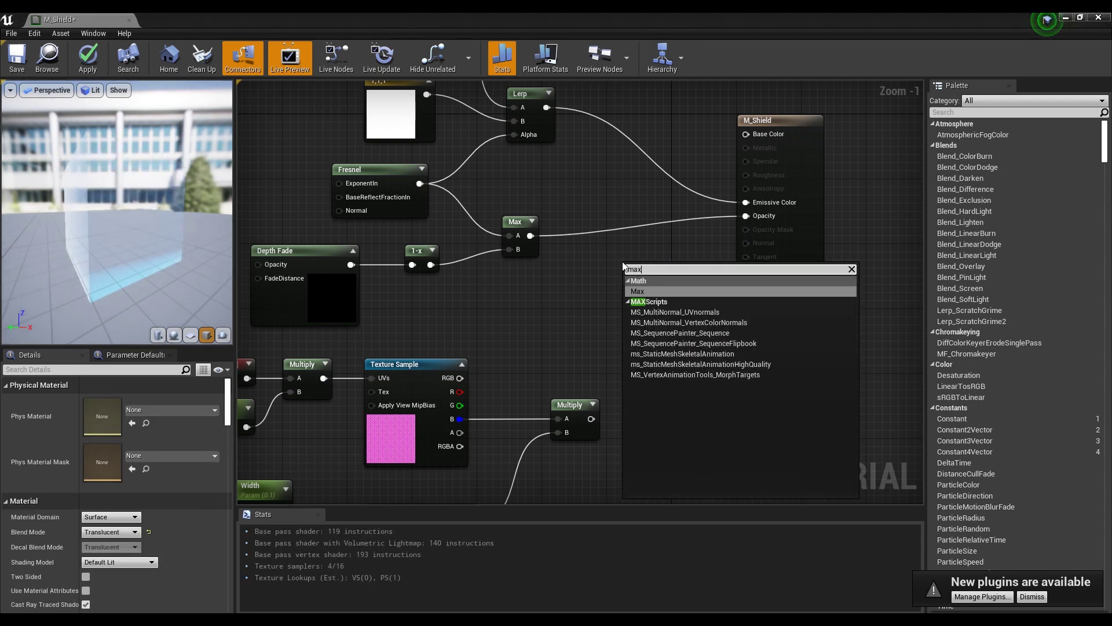
pyautogui.press('Return')
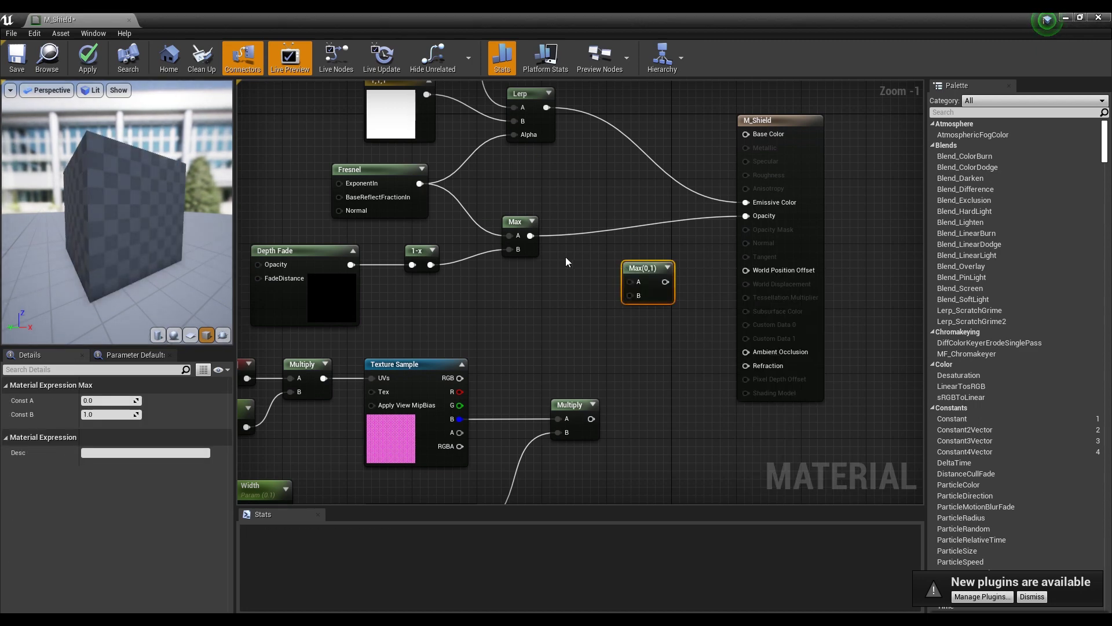
pyautogui.moveTo(530, 235); pyautogui.dragTo(631, 282)
pyautogui.moveTo(591, 419); pyautogui.dragTo(633, 296)
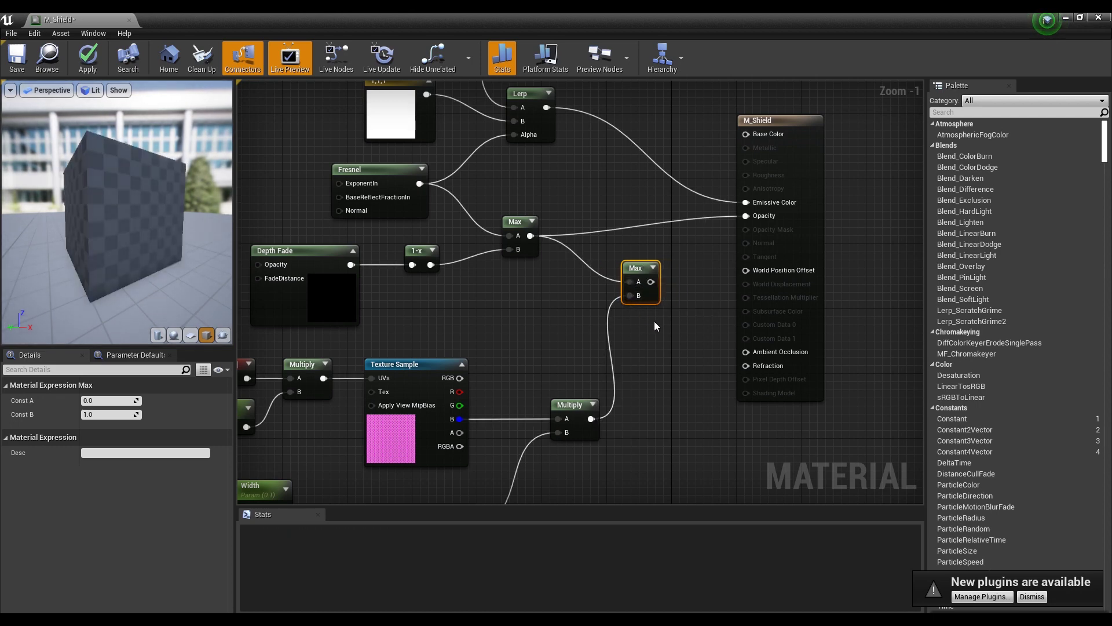
# Connect the second Max node's output to M_Shield's Opacity, replacing the first Max node's link
pyautogui.click(655, 321)
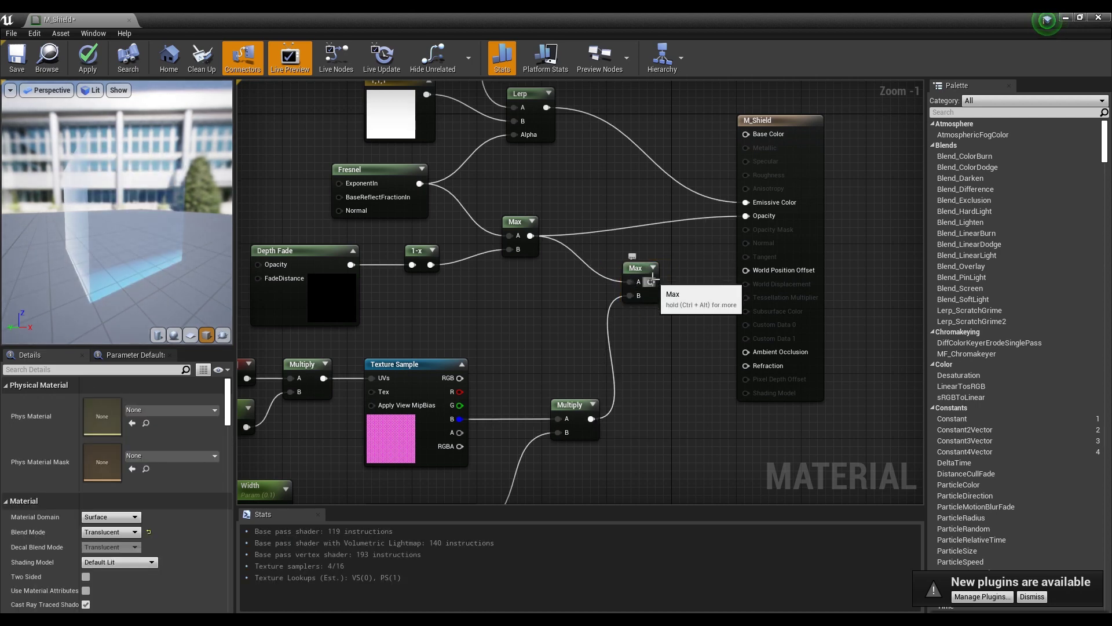
pyautogui.moveTo(651, 282); pyautogui.dragTo(653, 287)
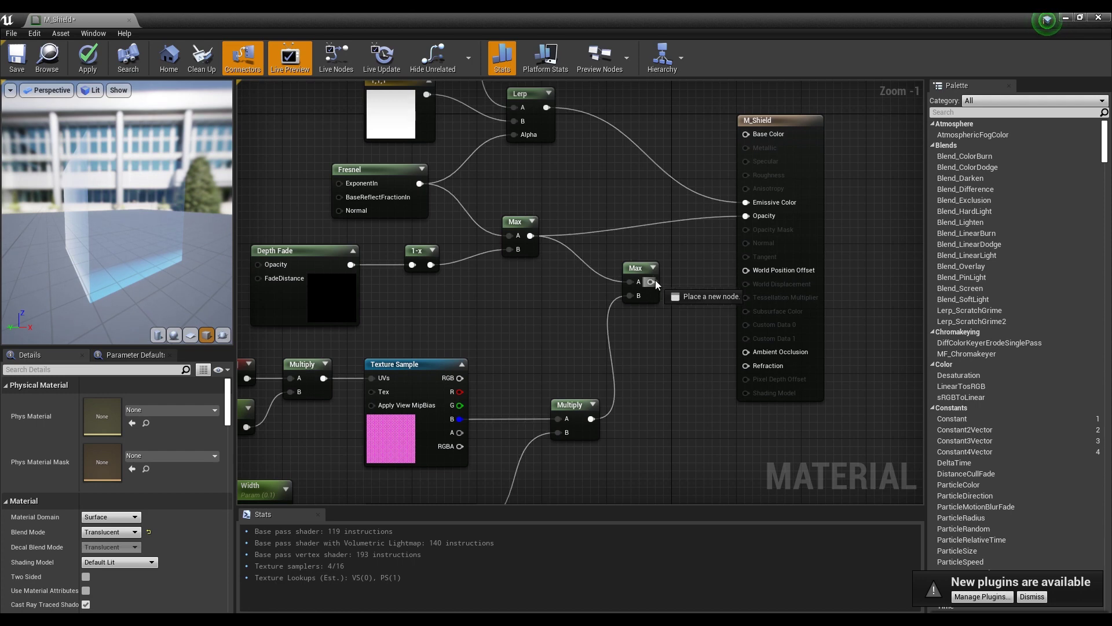
pyautogui.moveTo(723, 230); pyautogui.dragTo(746, 217)
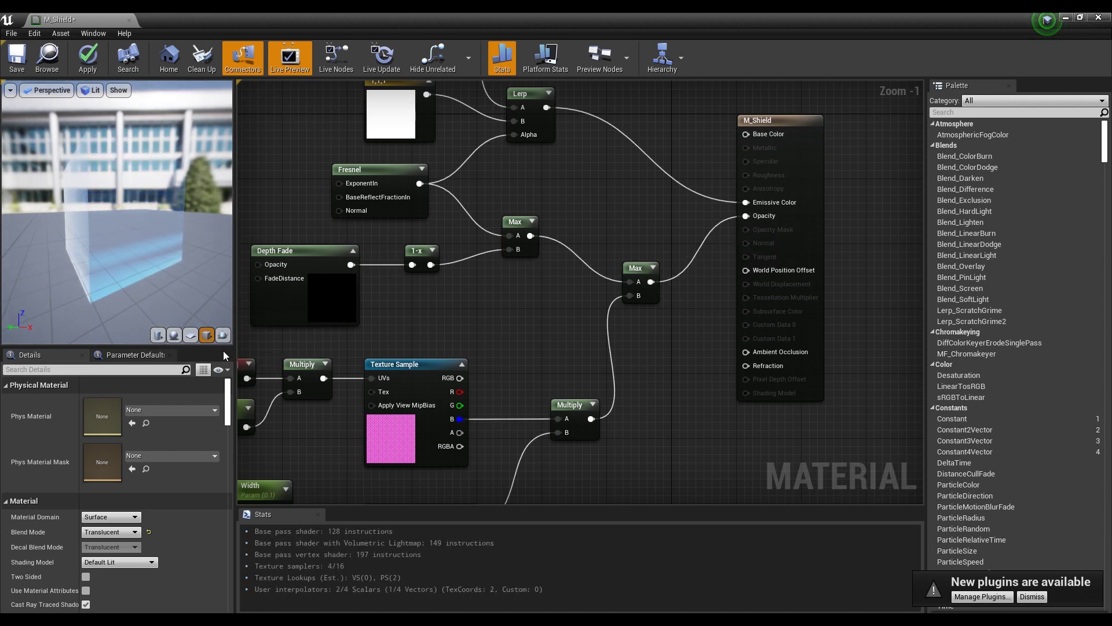
# Preview the finished material on a sphere and view it up close
pyautogui.click(174, 335)
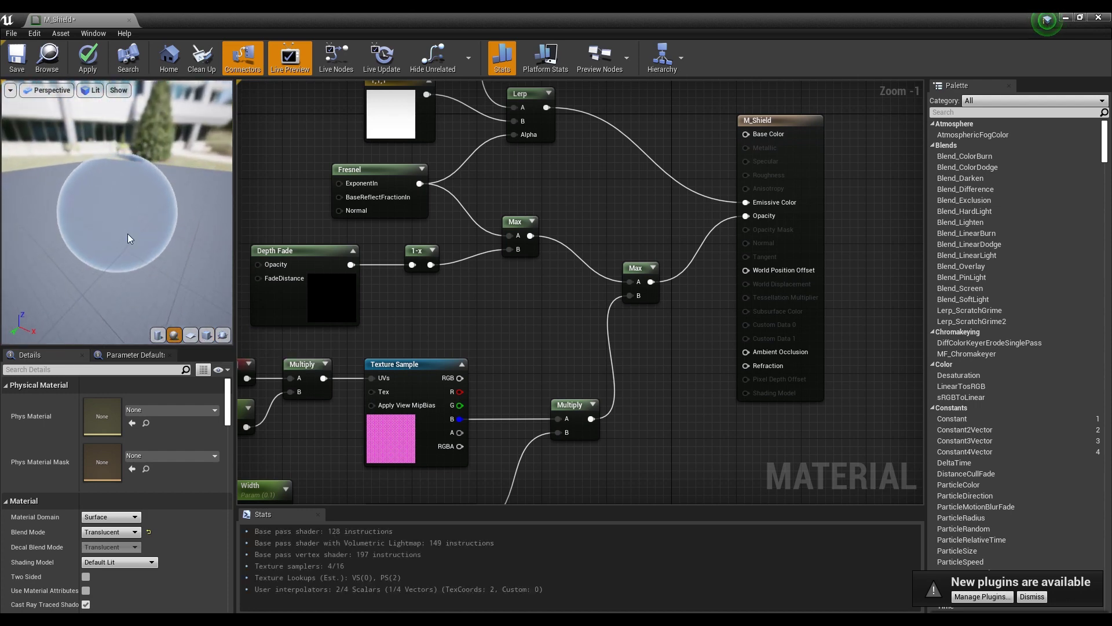
pyautogui.scroll(3, 127, 234)
pyautogui.moveTo(127, 234); pyautogui.dragTo(127, 231)
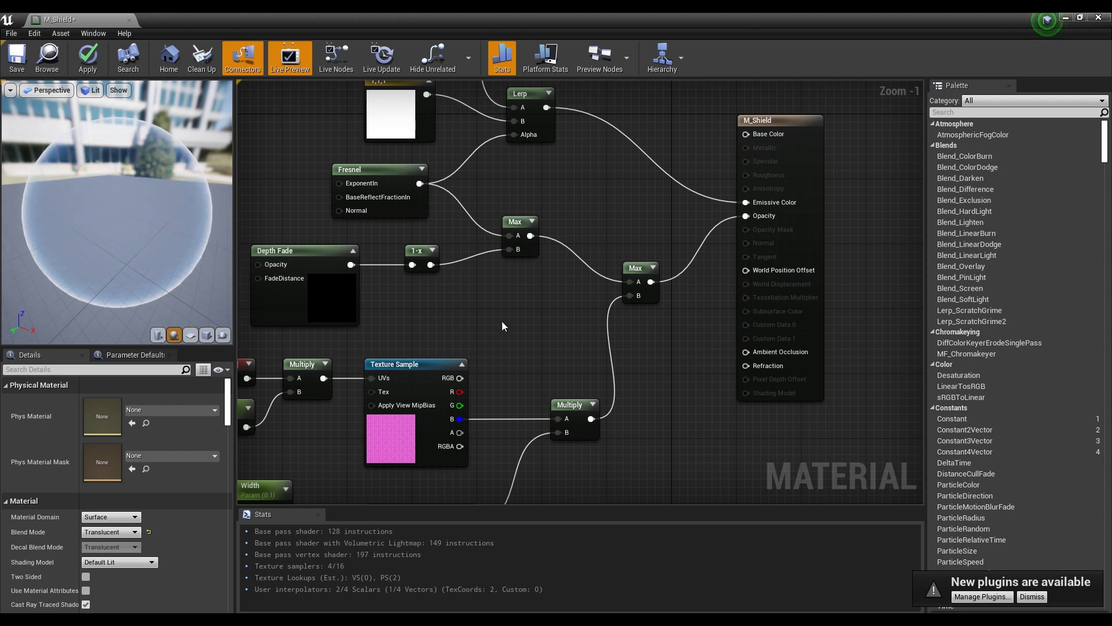
# Save the M_Shield material and close its editor
pyautogui.click(12, 72)
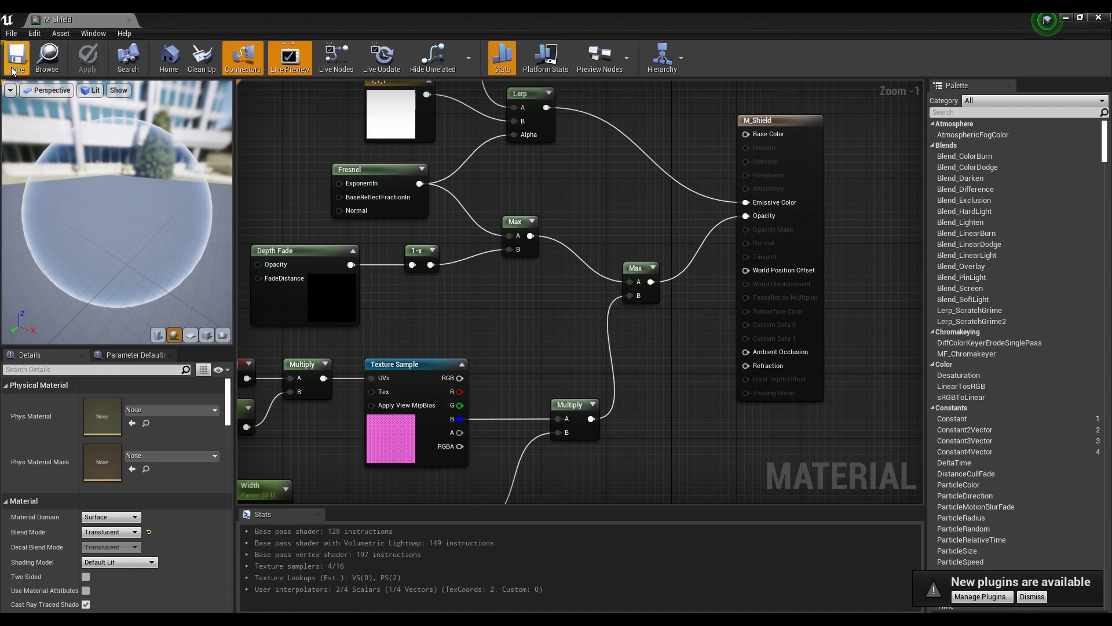
pyautogui.click(1099, 17)
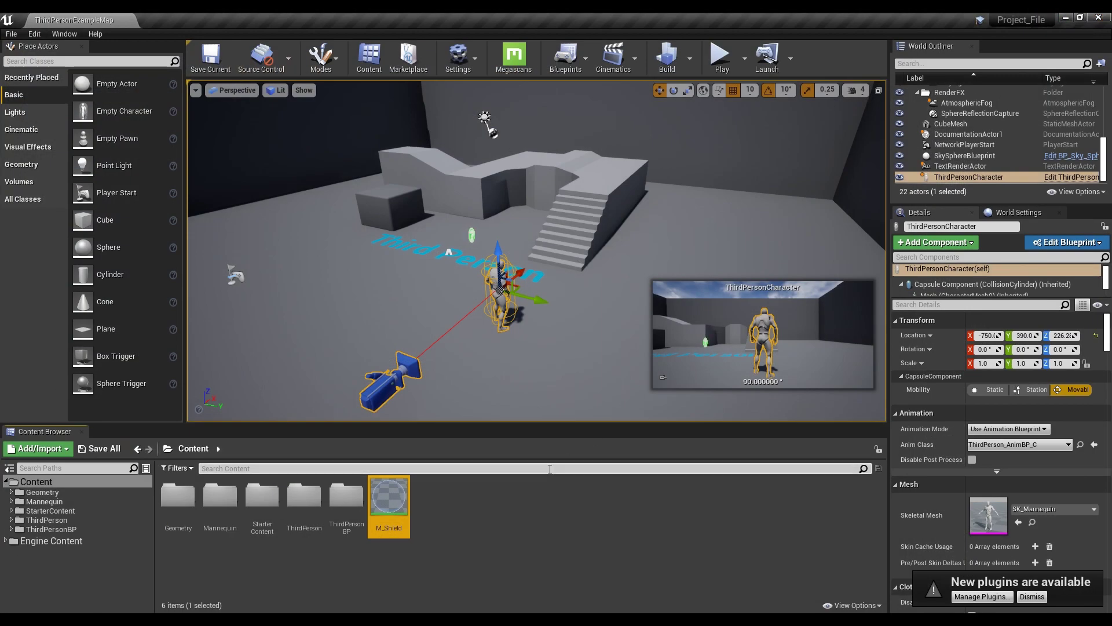
# Place a Sphere on the floor beside the third-person character and set its scale to 6.0 on X, Y and Z
pyautogui.moveTo(475, 324); pyautogui.dragTo(559, 353, button='right')
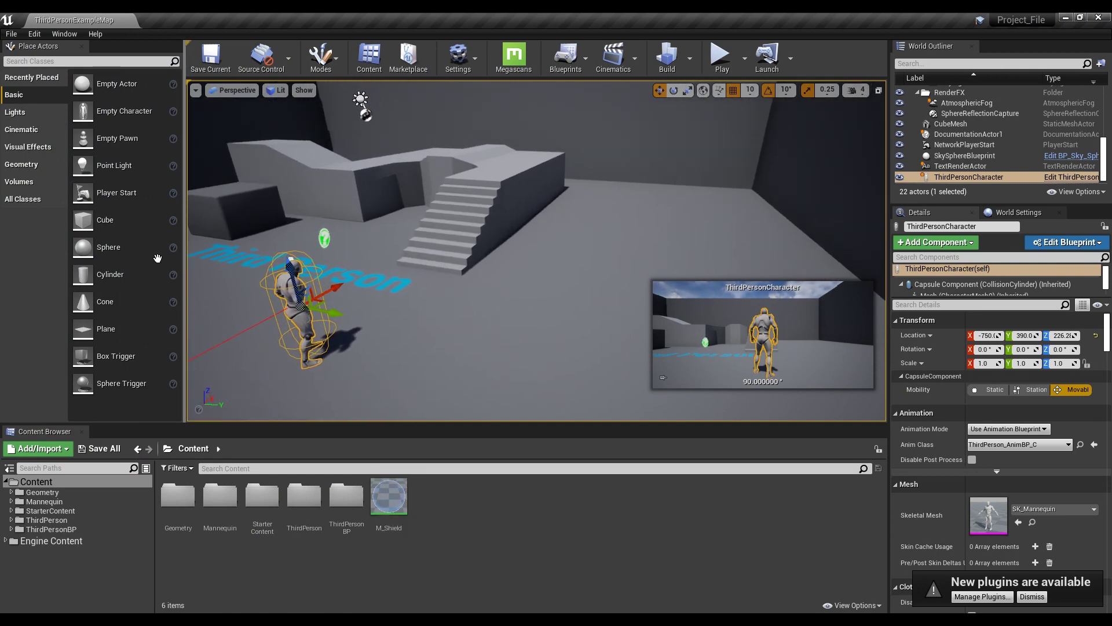
pyautogui.moveTo(157, 258); pyautogui.dragTo(512, 322)
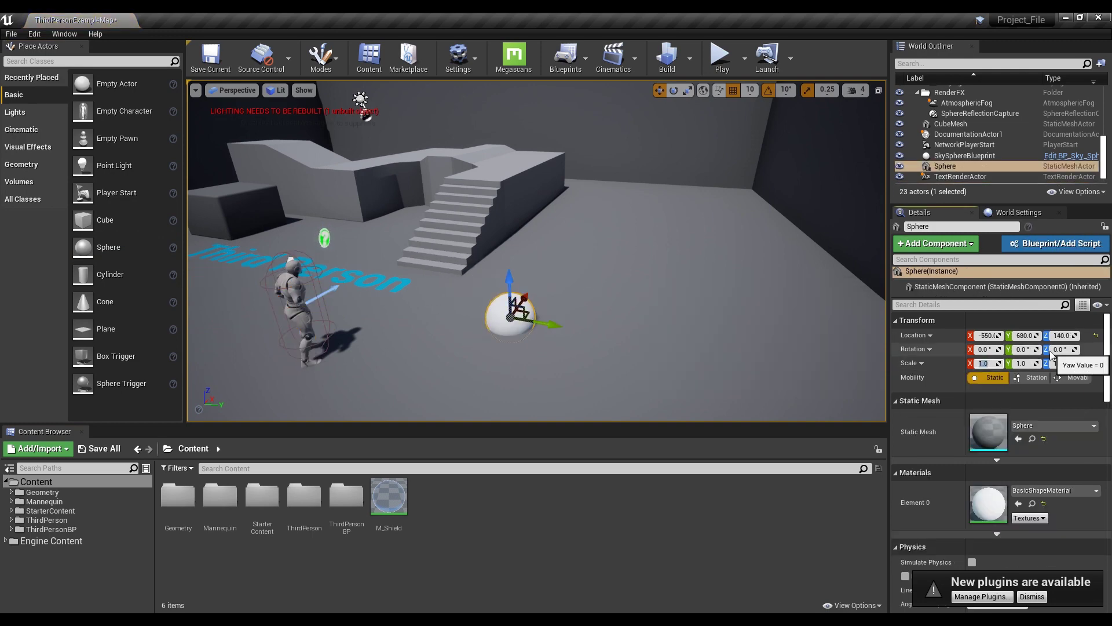
pyautogui.write('6')
pyautogui.press('Return')
pyautogui.write('6')
pyautogui.press('Return')
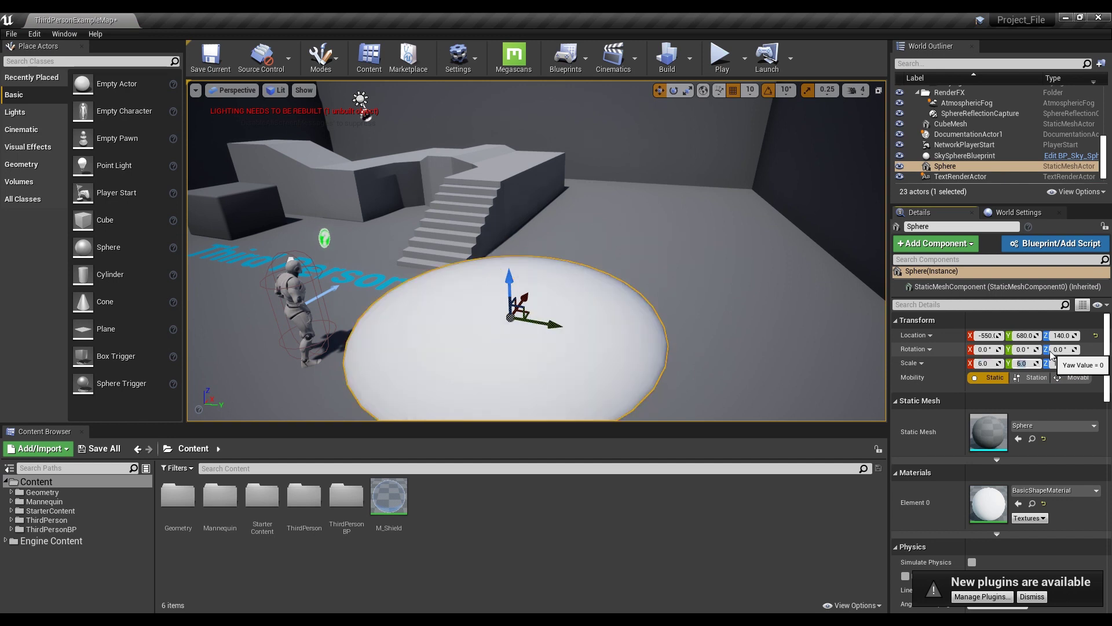
pyautogui.write('6')
pyautogui.press('Return')
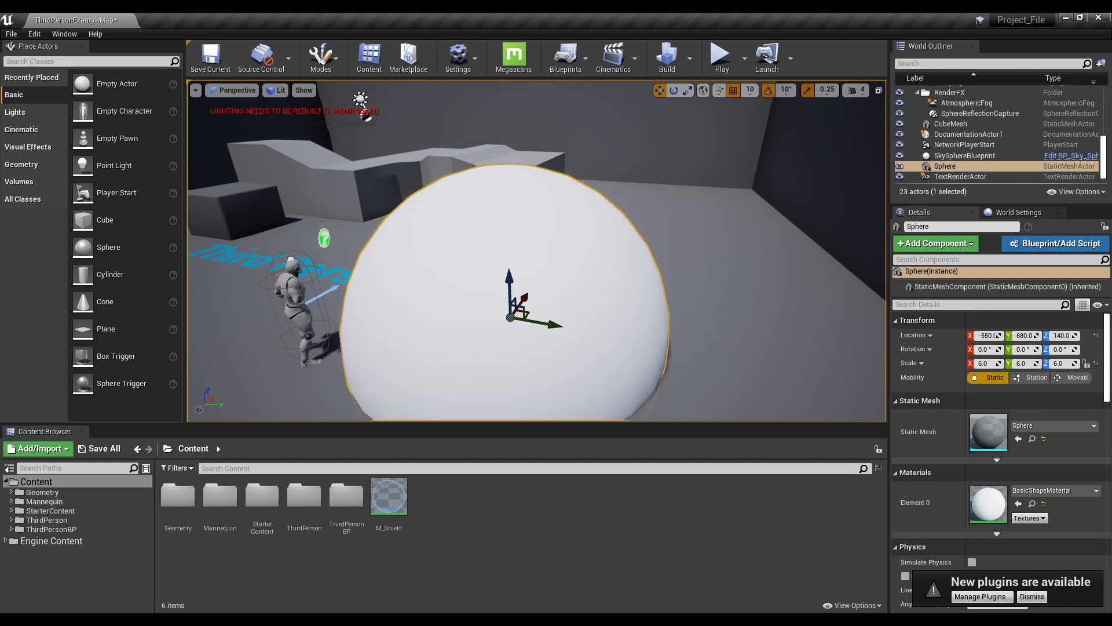
# Move the sphere along Y to 850, away from the character, and set its mobility to Movable
pyautogui.moveTo(510, 317); pyautogui.dragTo(586, 336, button='right')
pyautogui.moveTo(624, 280); pyautogui.dragTo(675, 280)
pyautogui.moveTo(661, 291); pyautogui.dragTo(710, 283, button='right')
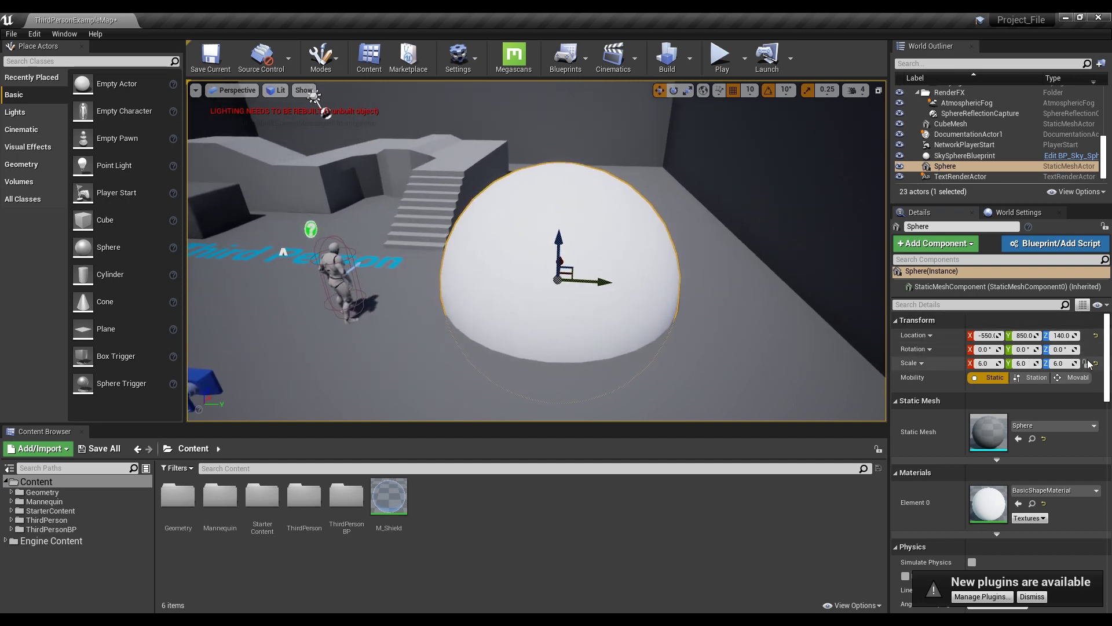
pyautogui.click(1075, 377)
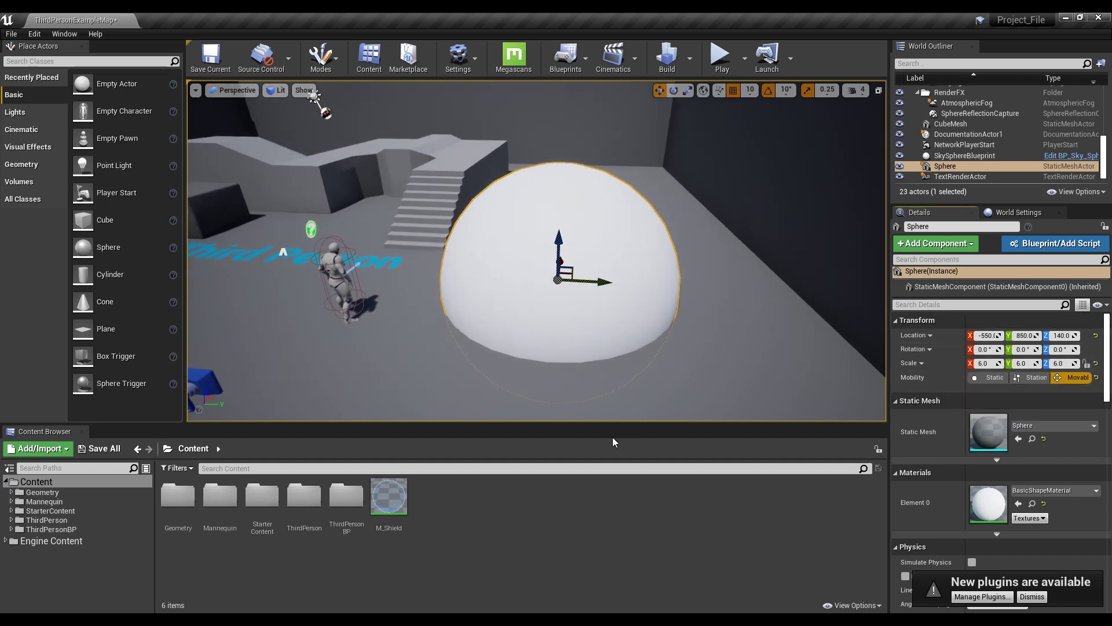
# Create a material instance from M_Shield and apply it to the large sphere
pyautogui.rightClick(389, 497)
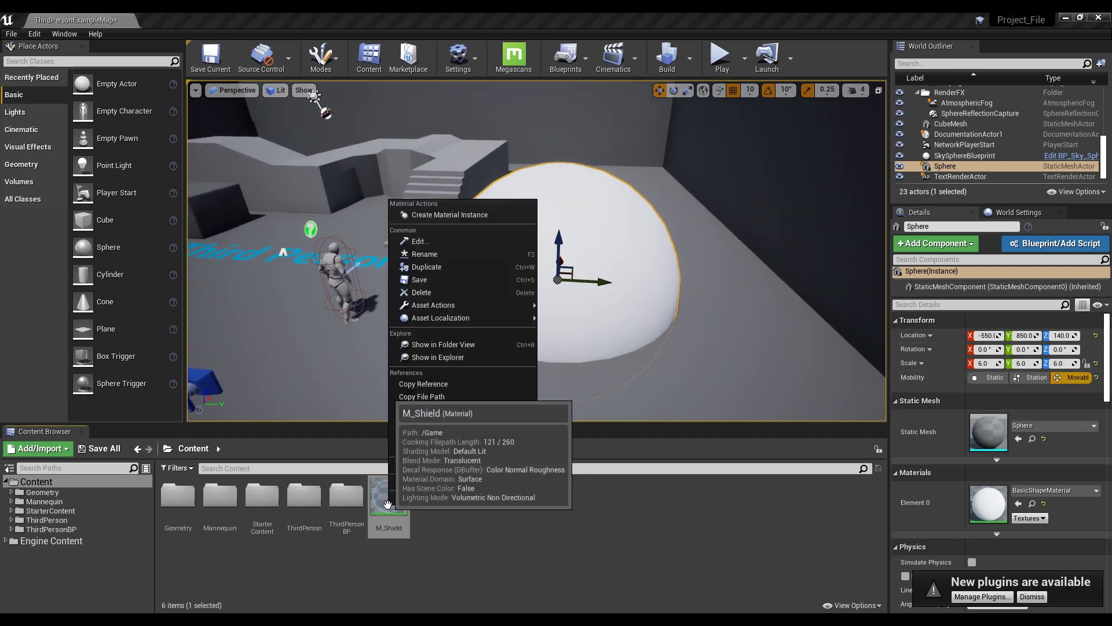
pyautogui.click(498, 221)
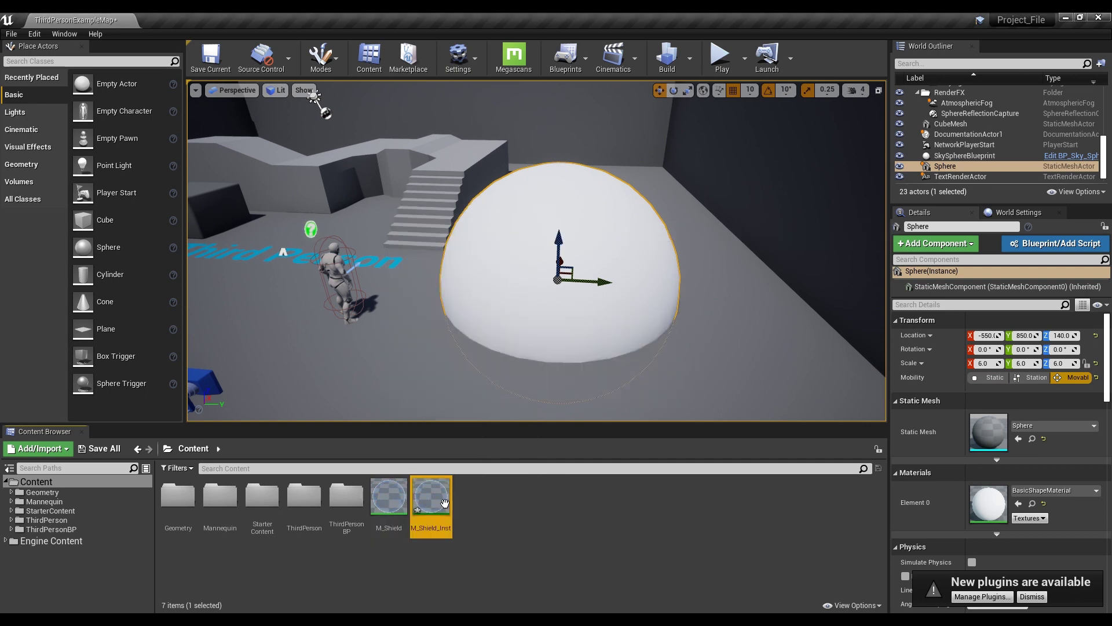
pyautogui.moveTo(445, 502); pyautogui.dragTo(536, 317)
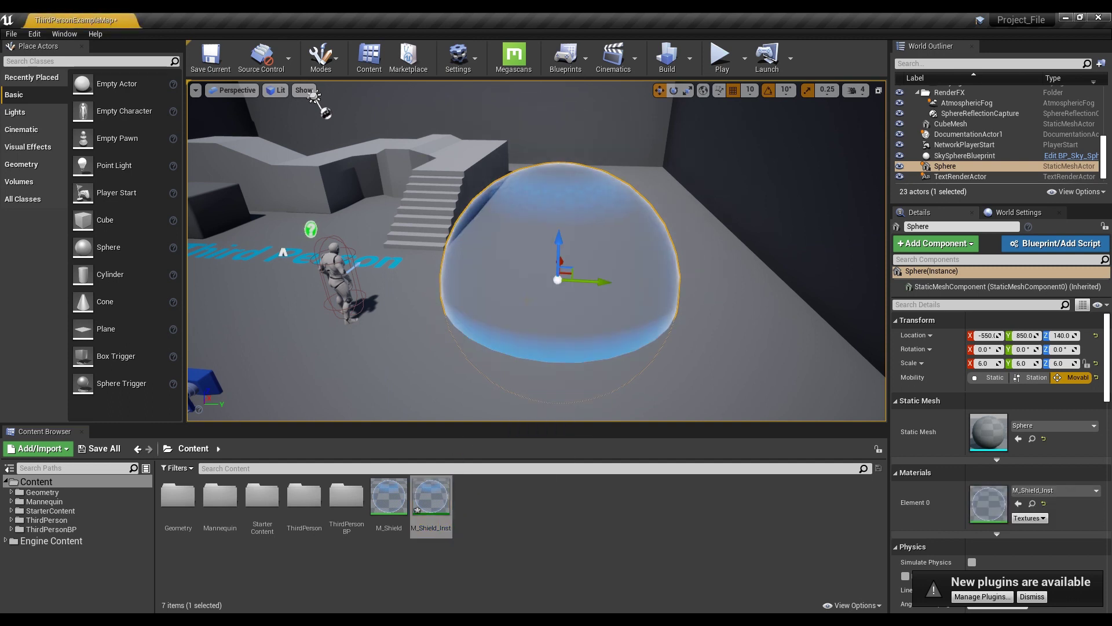
# Open M_Shield_Inst, arrange its enlarged editor window clear of the sphere, and enable the Sharpness, UV Size and Width overrides
pyautogui.moveTo(536, 318); pyautogui.dragTo(490, 265, button='right')
pyautogui.press('w')
pyautogui.press('s')
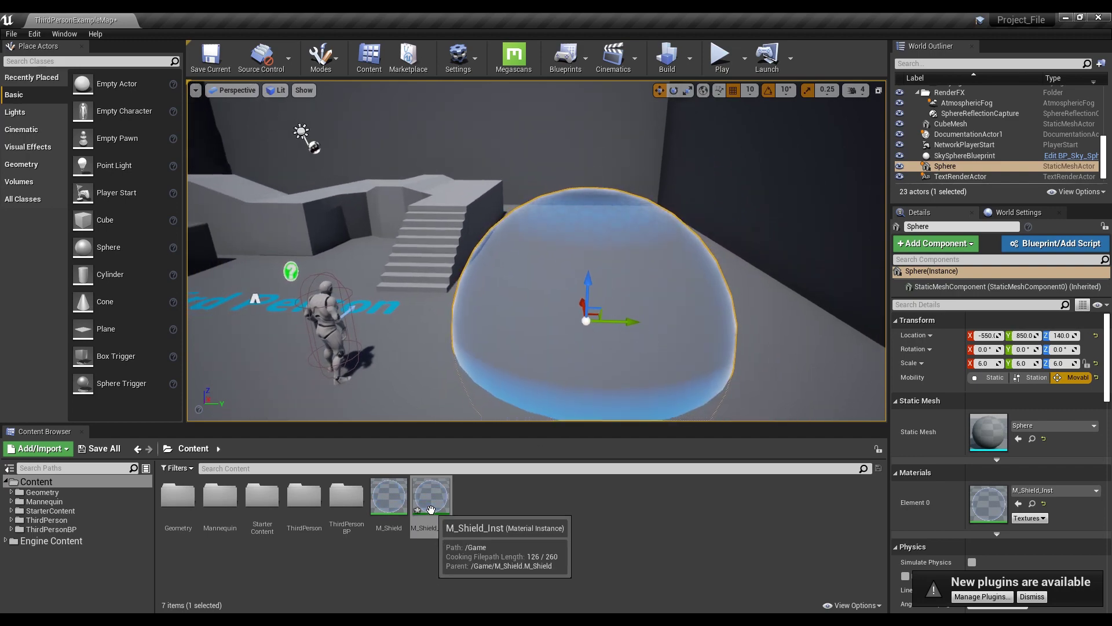
pyautogui.doubleClick(431, 498)
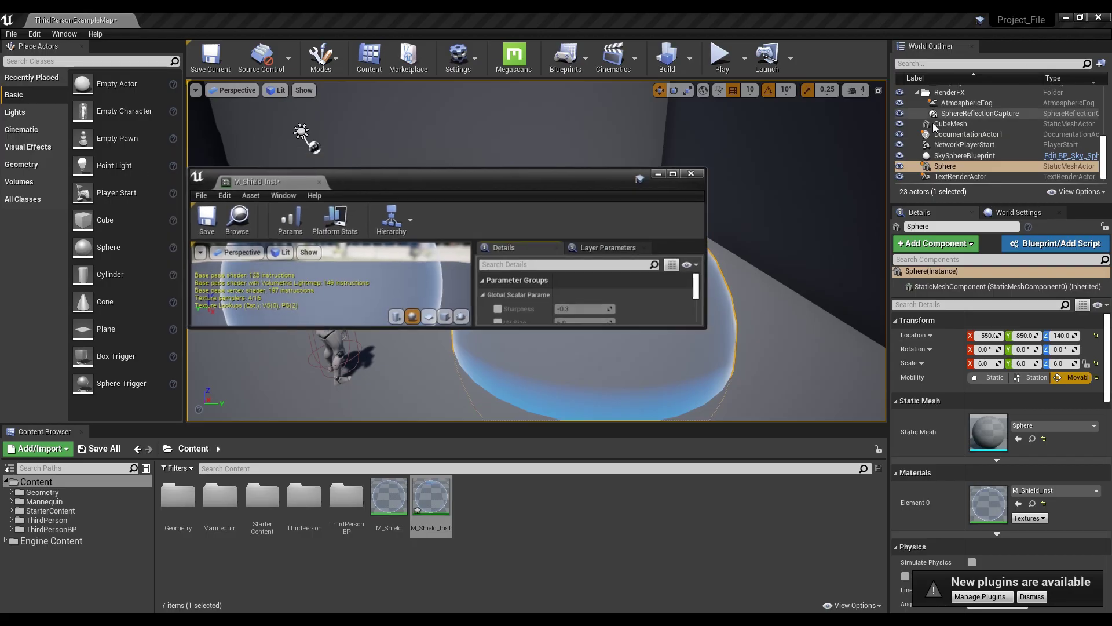
pyautogui.moveTo(282, 307); pyautogui.dragTo(311, 416)
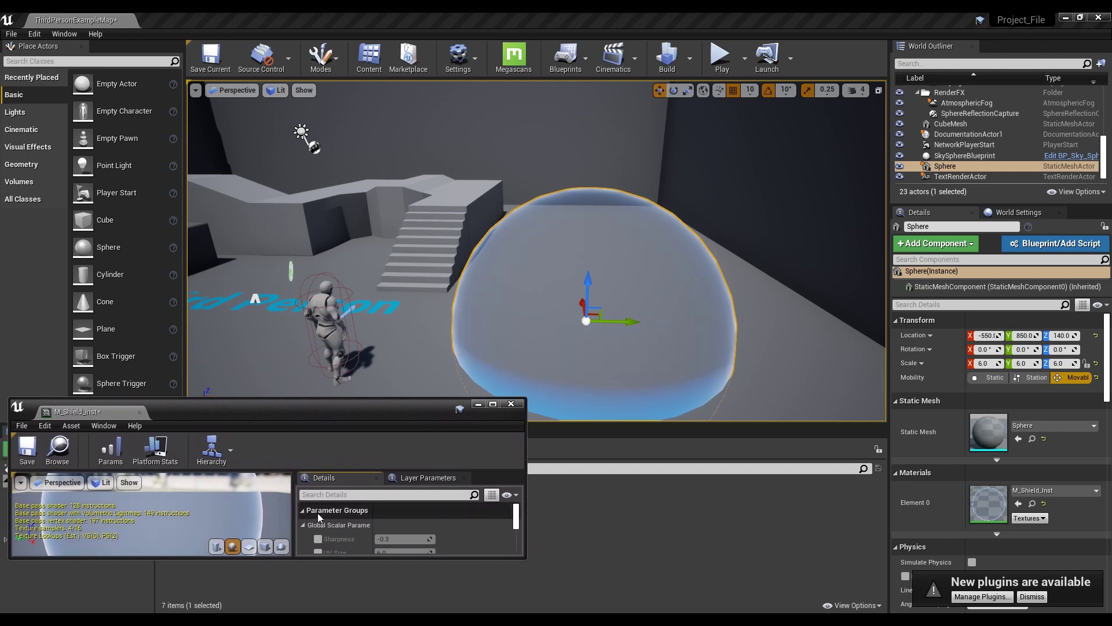
pyautogui.moveTo(344, 559); pyautogui.dragTo(343, 603)
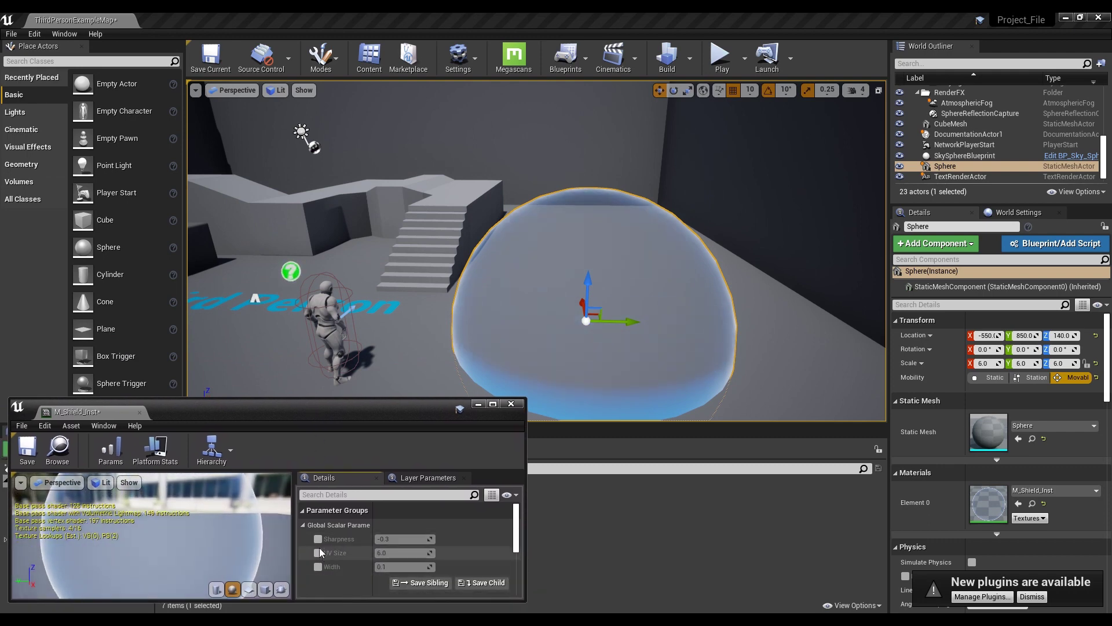
pyautogui.click(318, 566)
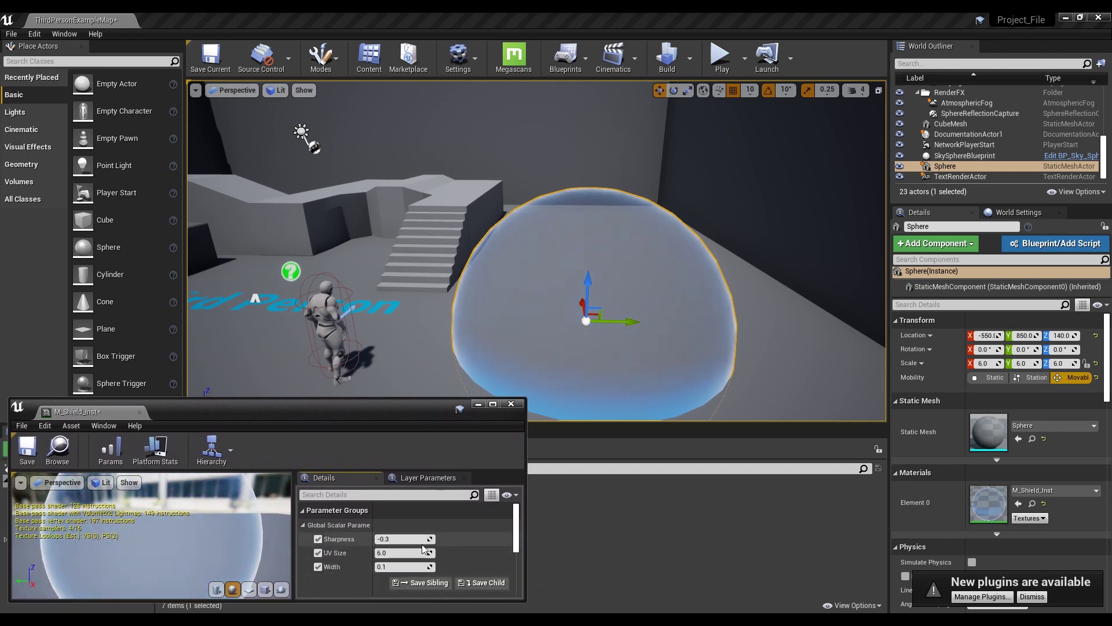